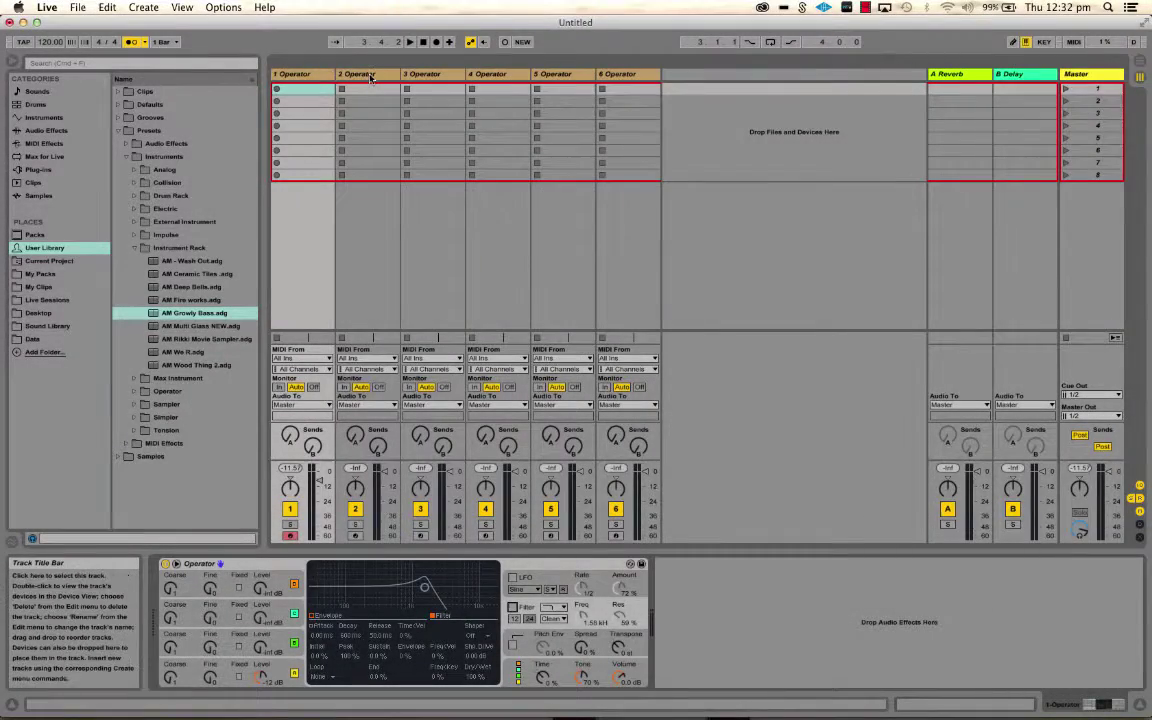
Turn off the filter in the Operator on track 2.
left_click(370, 77)
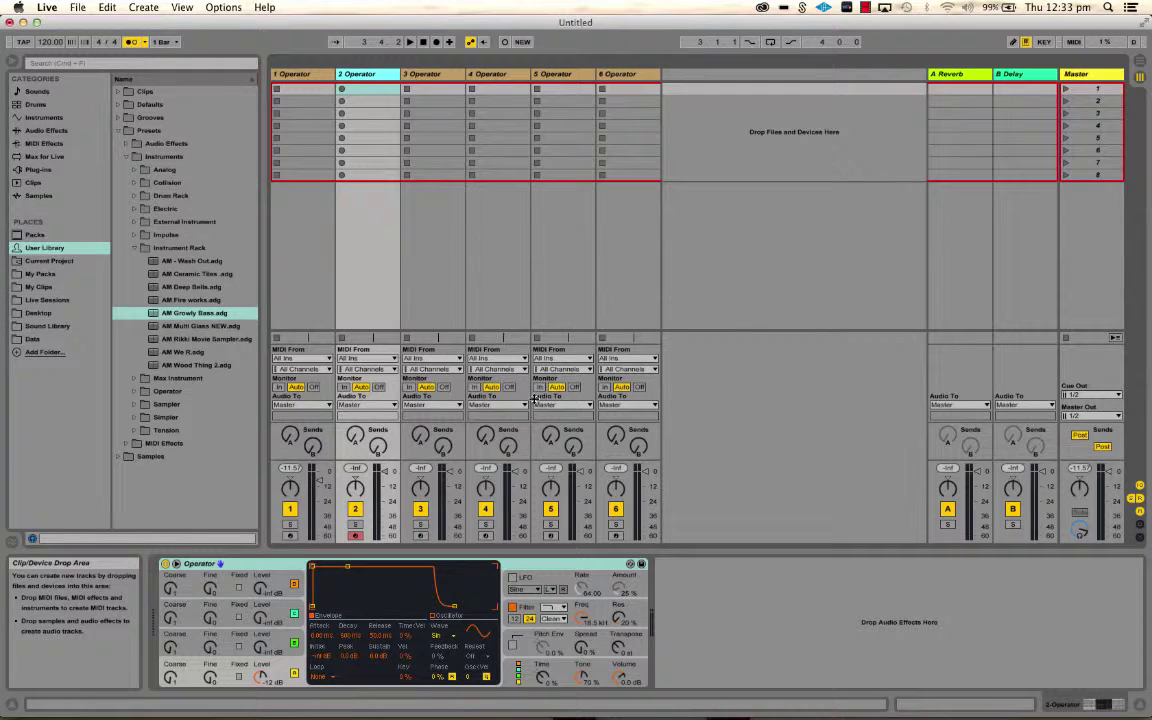
left_click(527, 638)
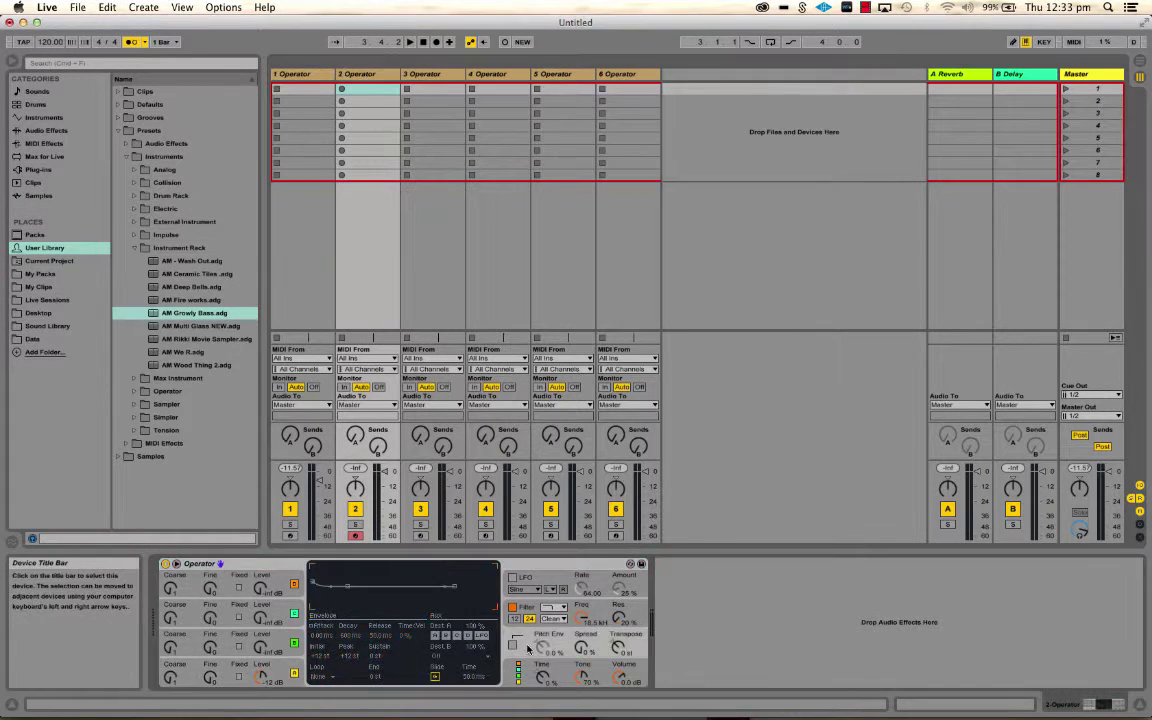
left_click(514, 607)
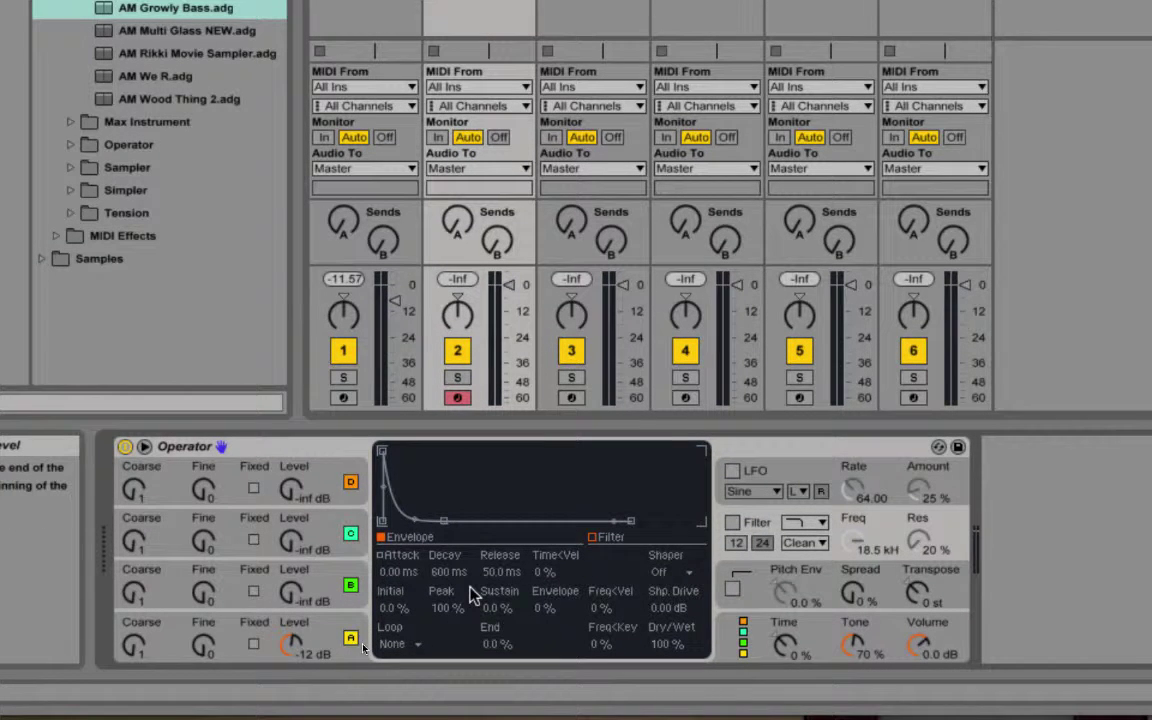
Switch oscillator A to a fixed frequency and set it to 64.4 Hz.
left_click(316, 625)
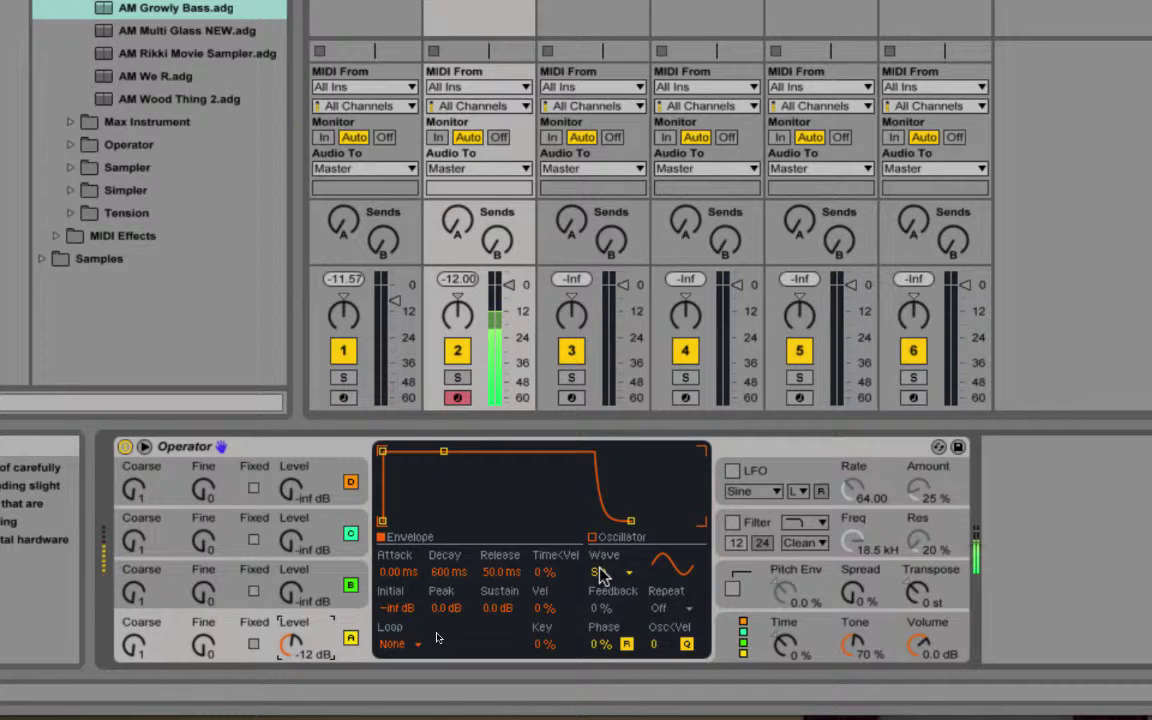
left_click(254, 646)
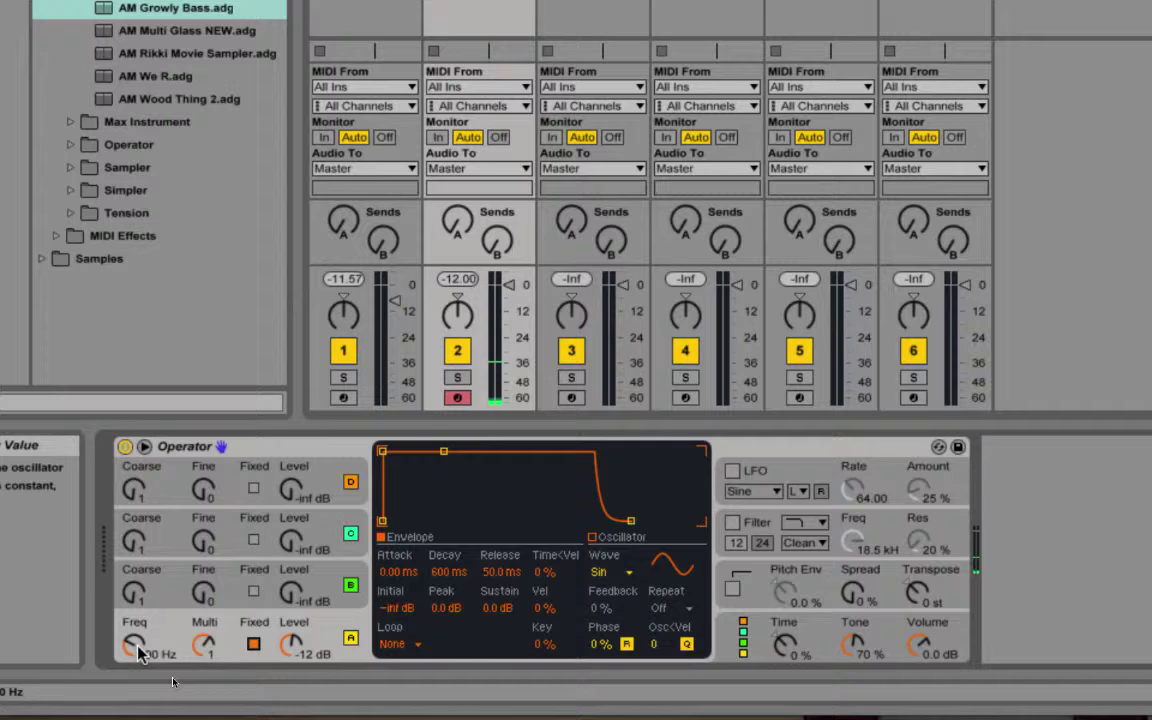
mouse_move(138, 646)
left_mouse_down()
mouse_move(138, 676)
mouse_move(144, 653)
mouse_move(160, 652)
left_mouse_up()
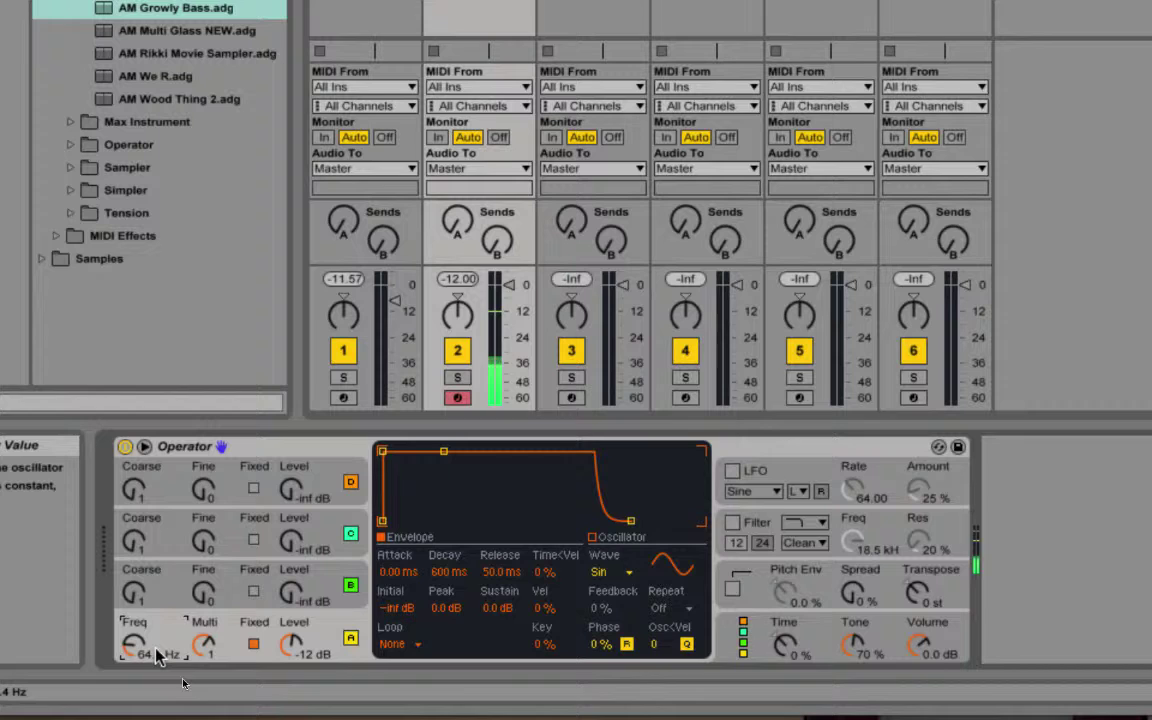
Set the loop mode of oscillator A's envelope to Trigger.
left_click(392, 644)
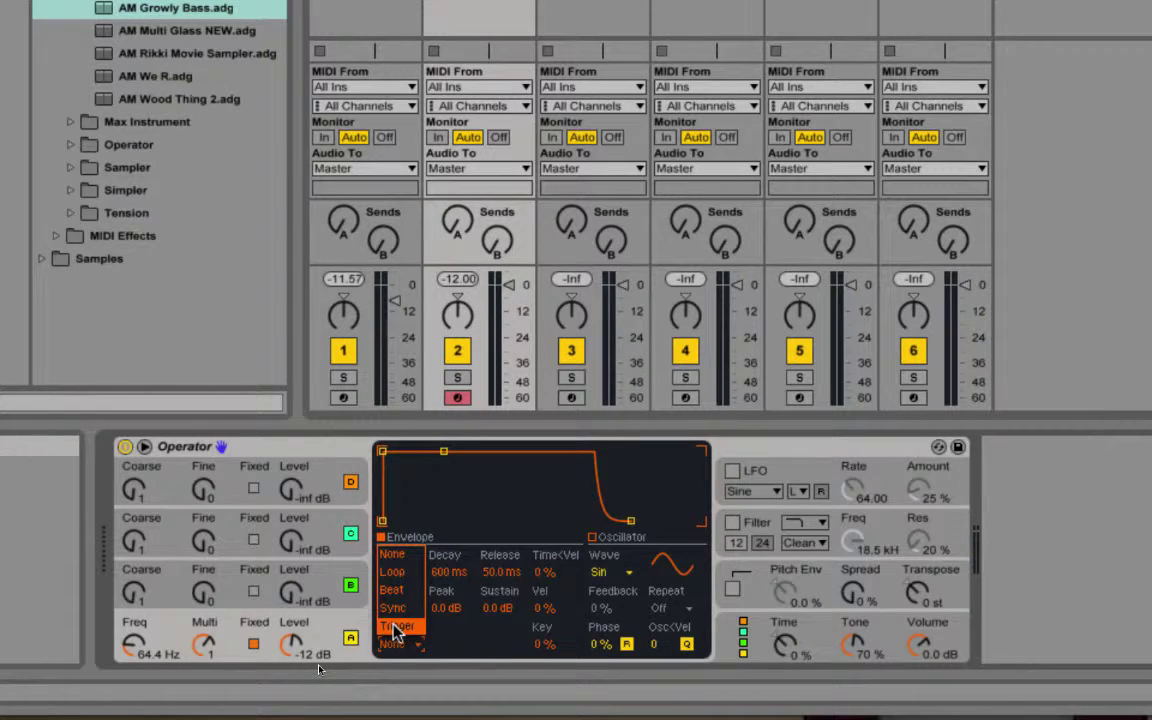
left_click(395, 627)
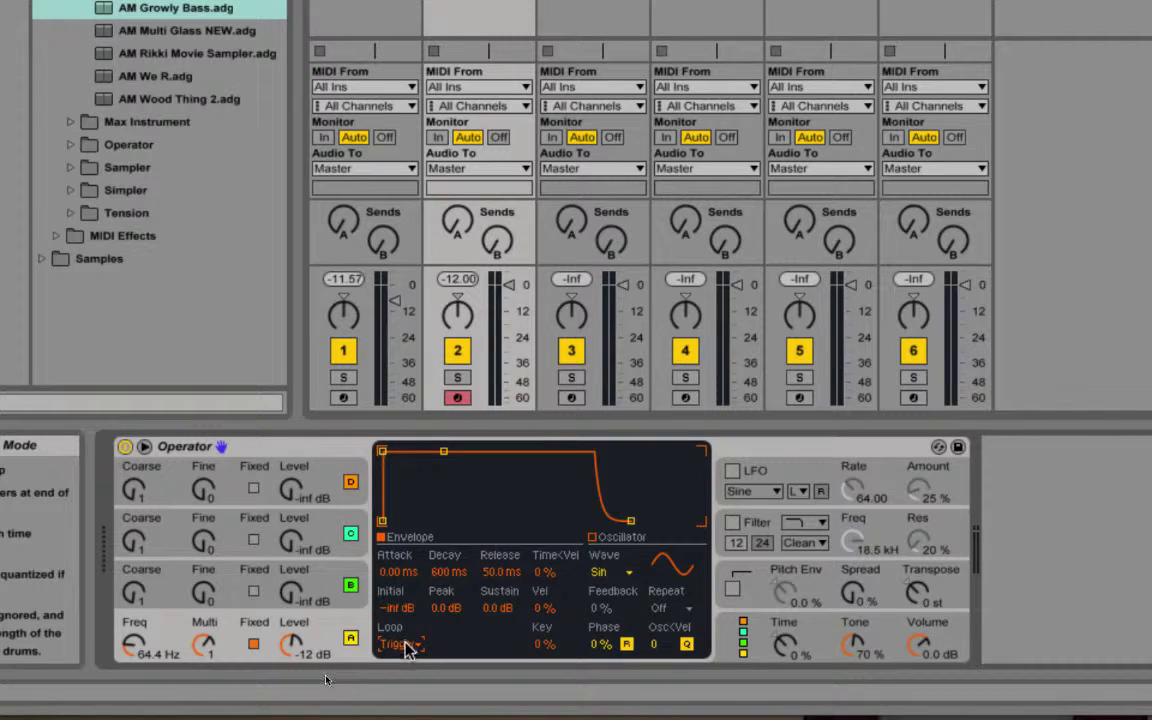
left_click(403, 645)
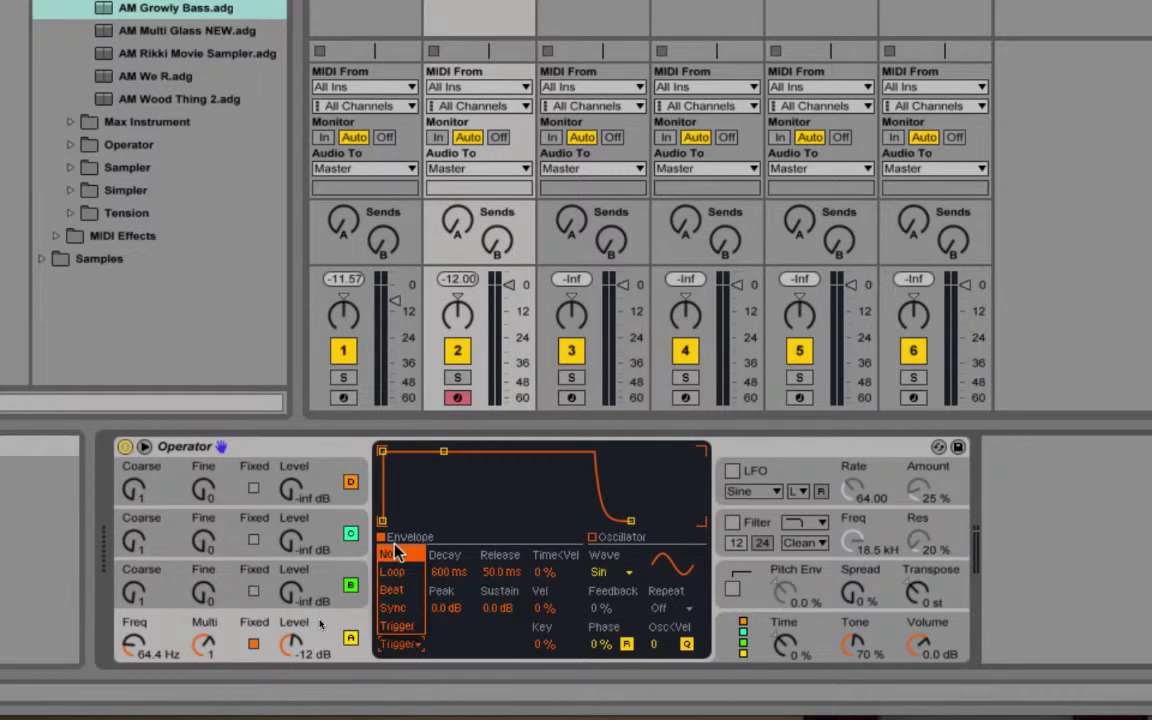
left_click(398, 627)
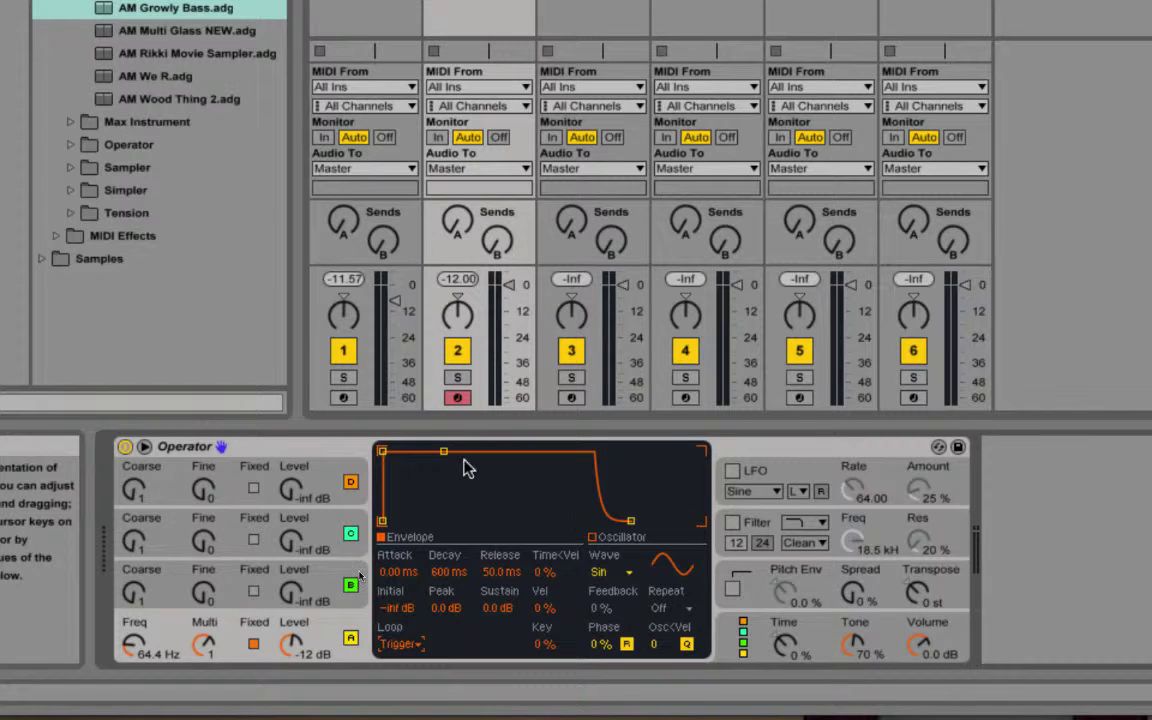
Lower oscillator A's envelope sustain to -inf dB and adjust its decay to about 1.3 s.
left_click_drag(442, 458, 447, 521)
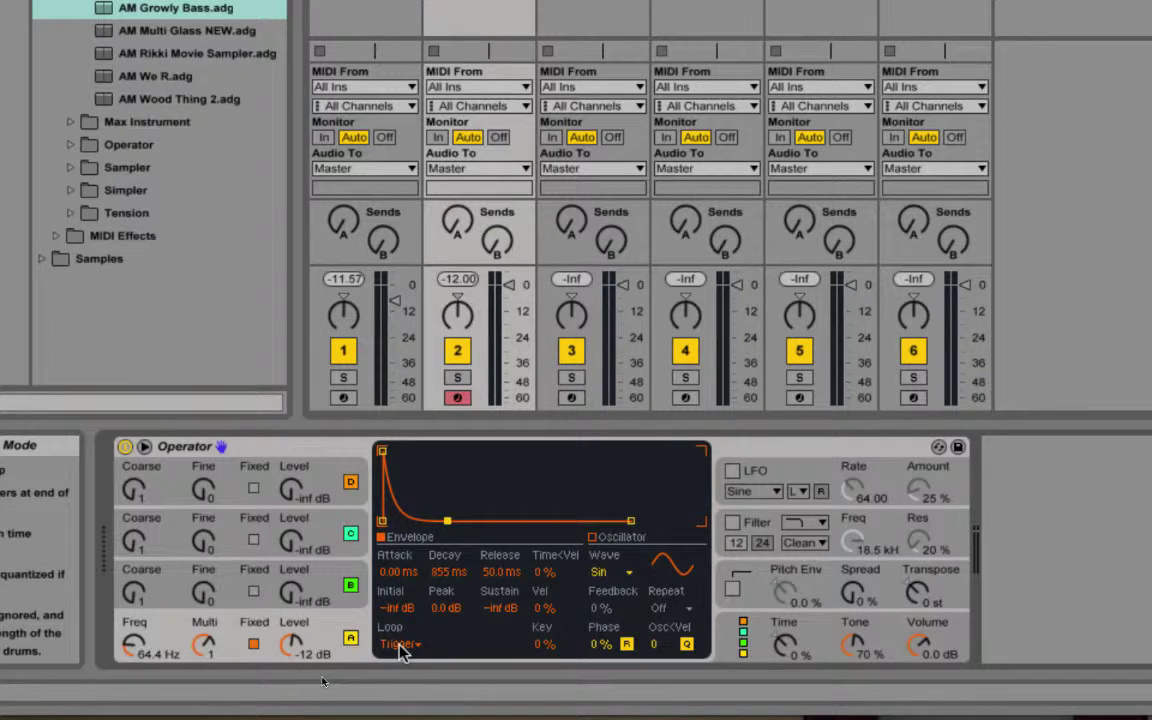
key("a")
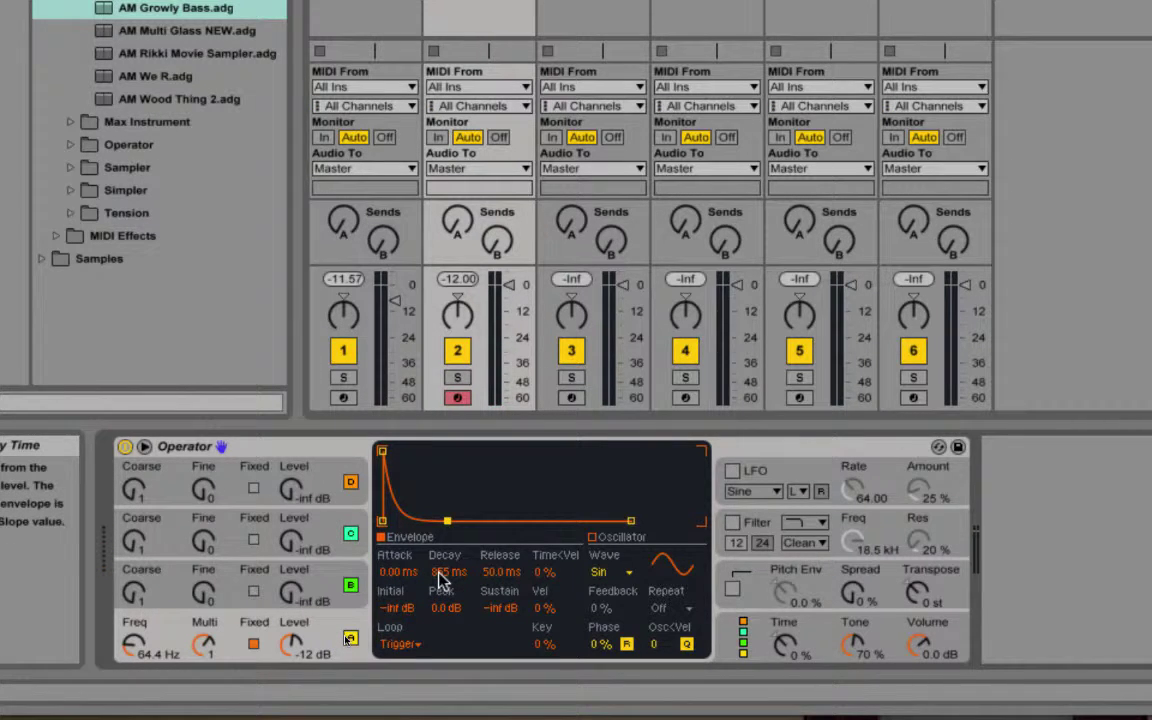
left_click_drag(439, 573, 439, 525)
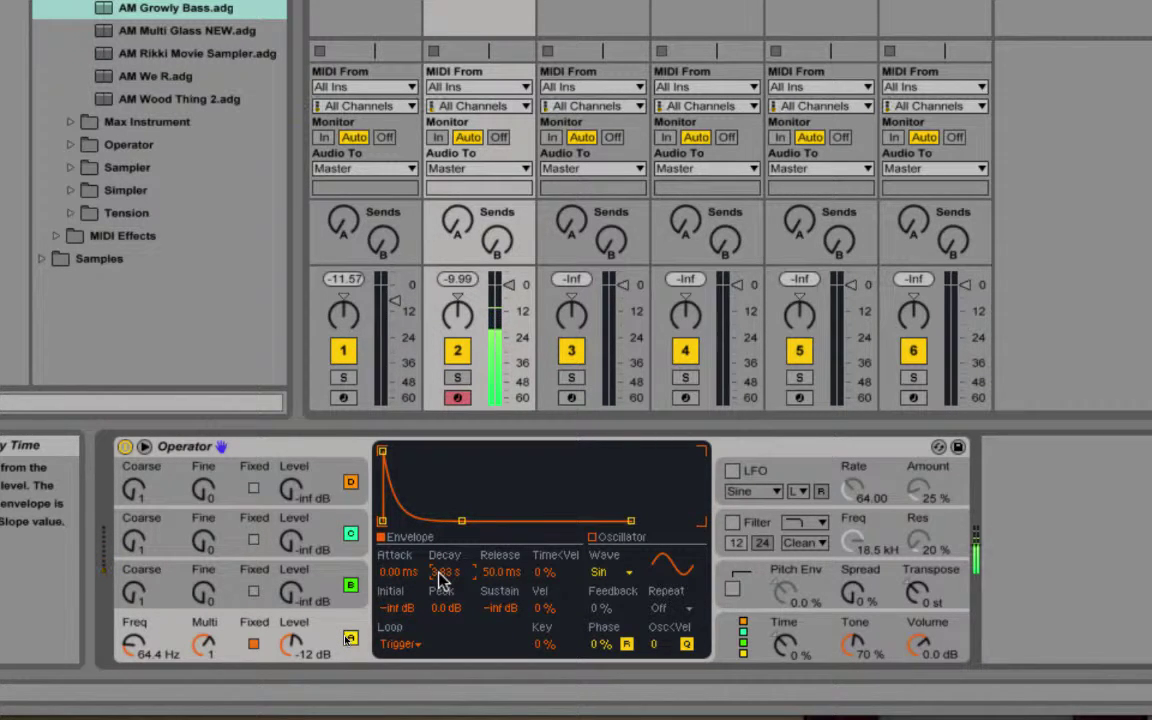
left_click_drag(439, 573, 439, 598)
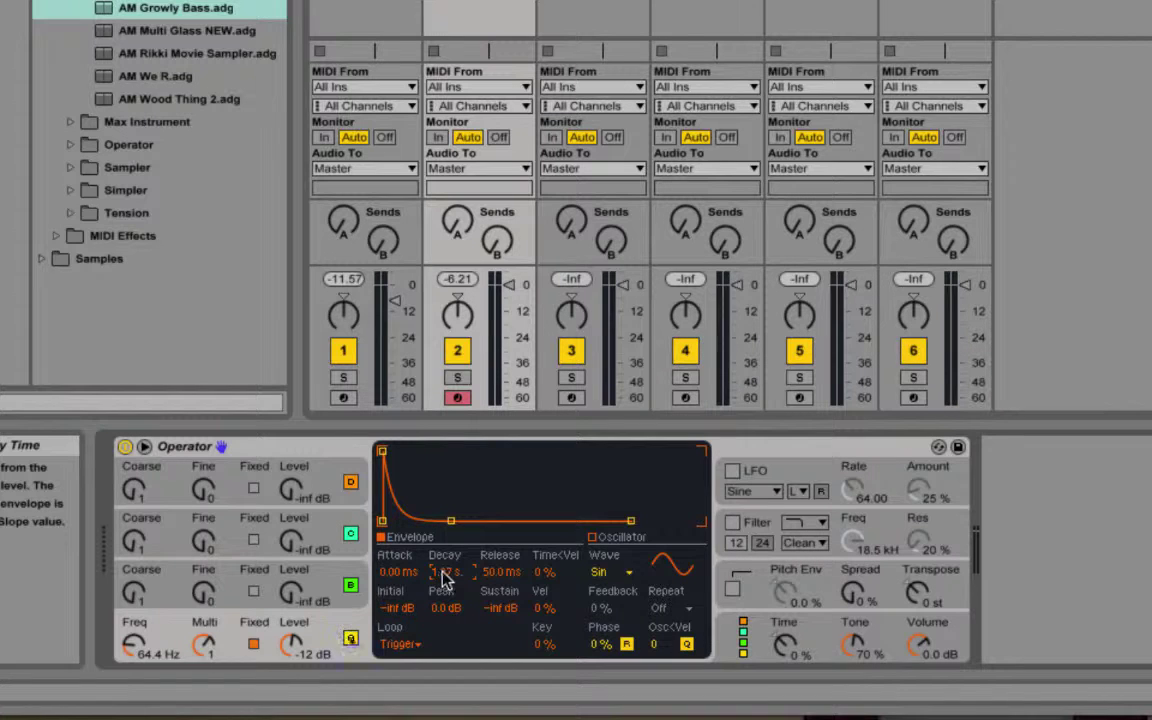
Enable the pitch envelope and set its initial and peak levels to +48 st.
left_click(755, 581)
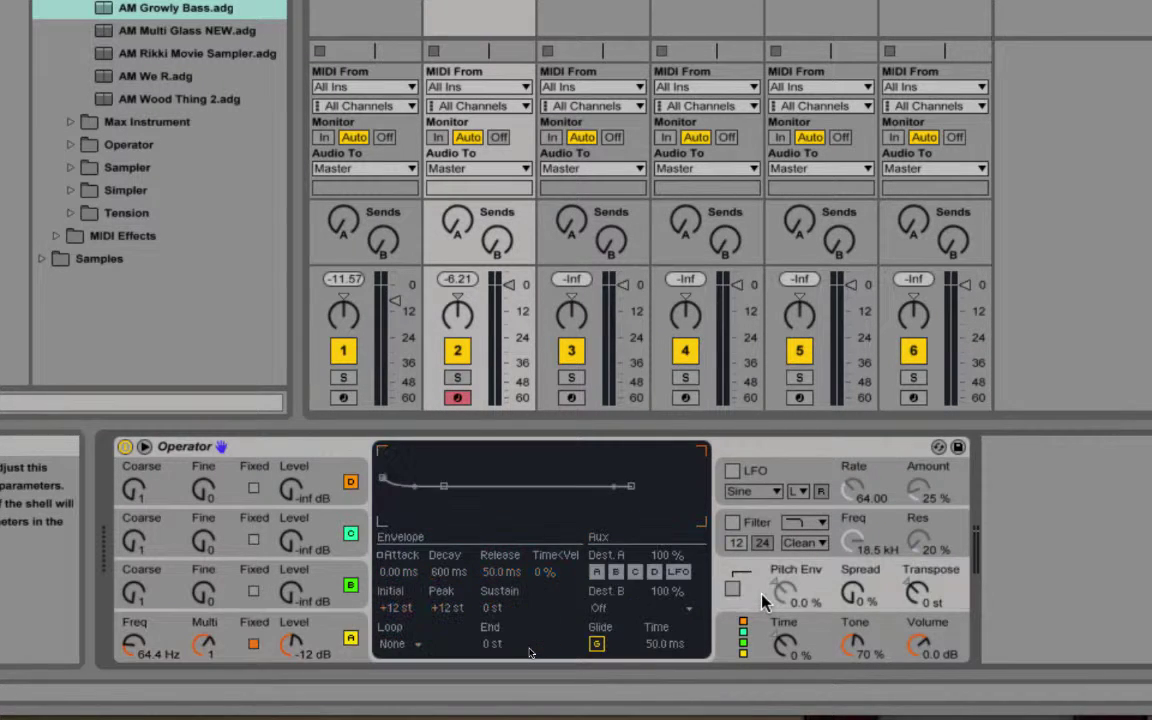
left_click(733, 589)
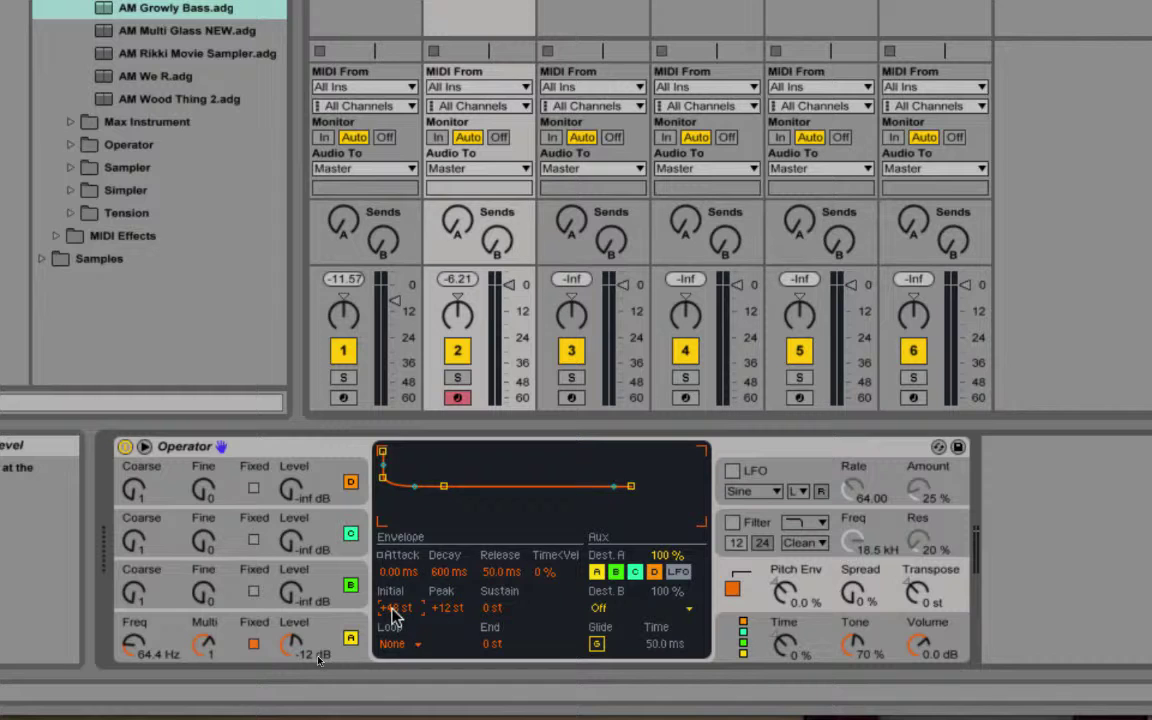
left_click_drag(436, 607, 436, 559)
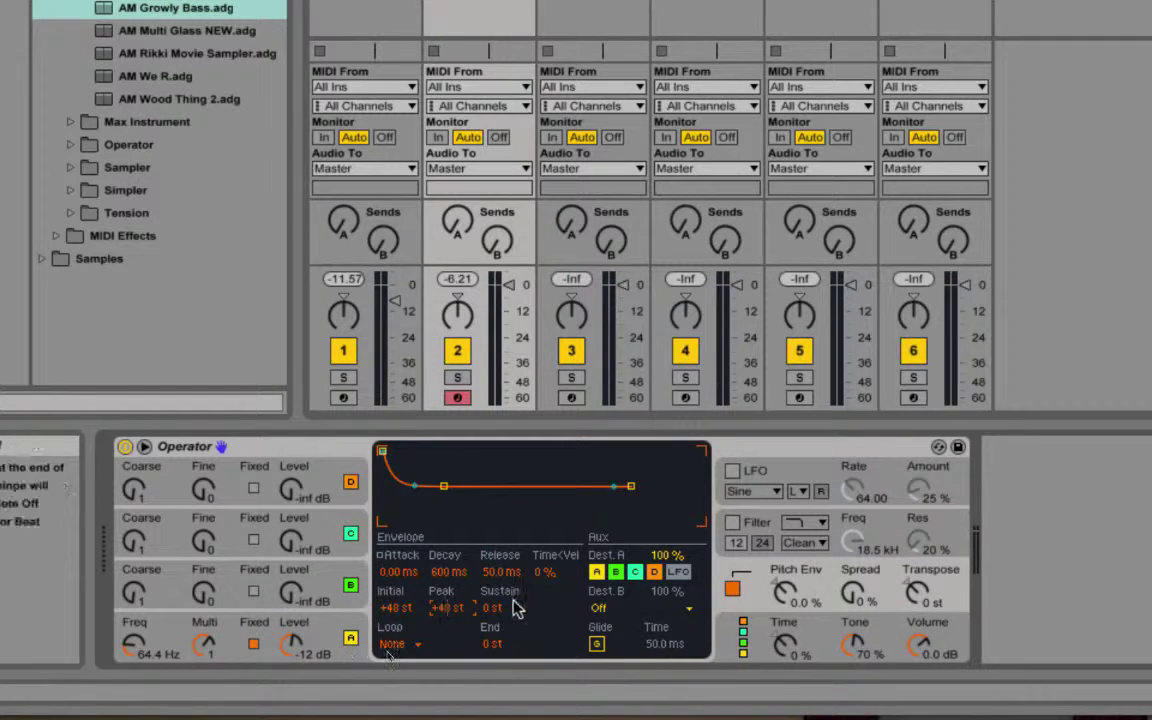
Raise the Pitch Env amount to 100 %.
left_click(787, 592)
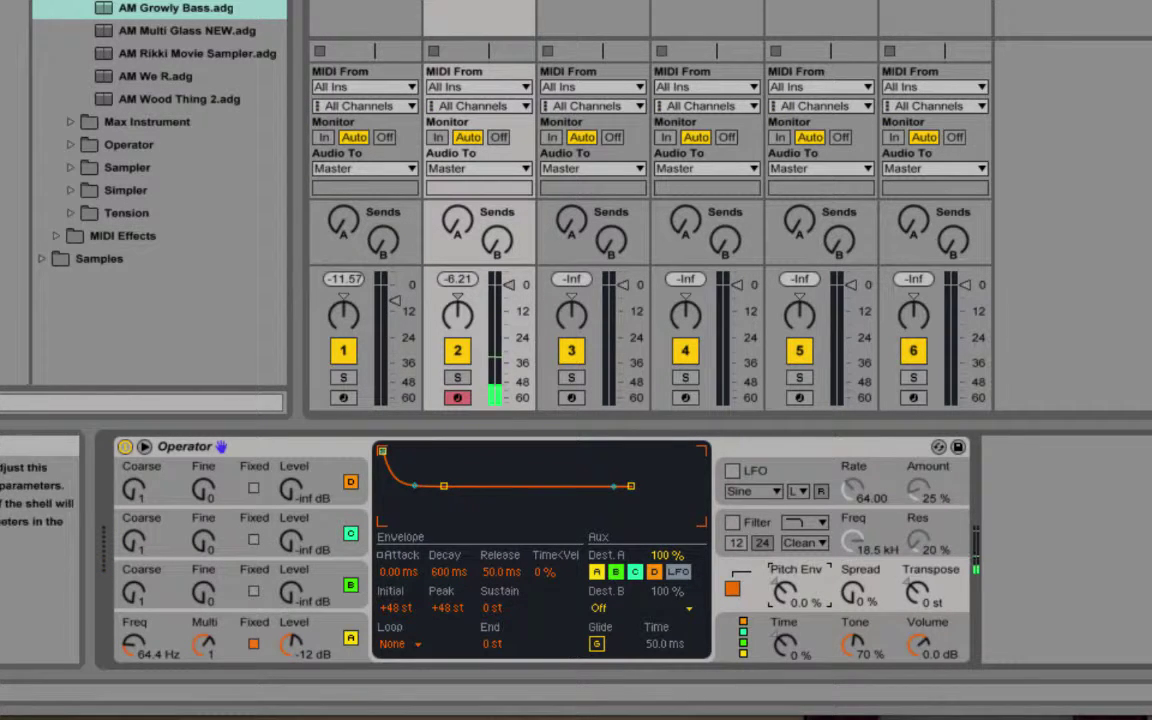
left_click_drag(787, 592, 787, 525)
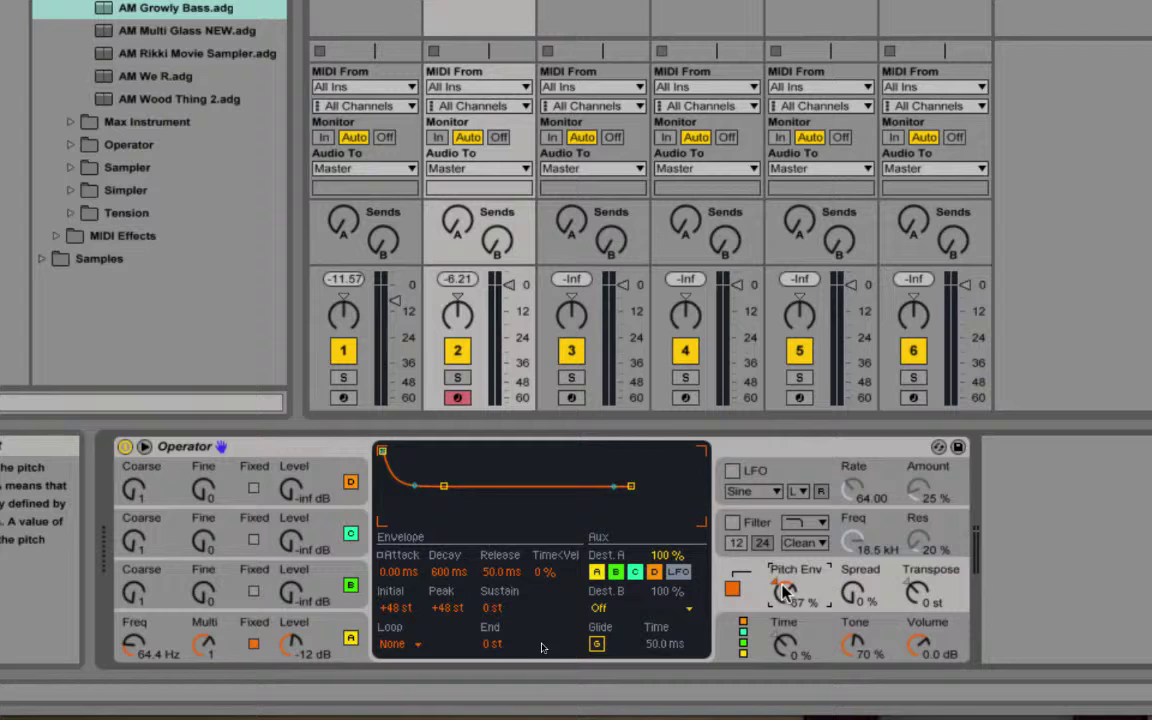
left_click_drag(785, 592, 785, 578)
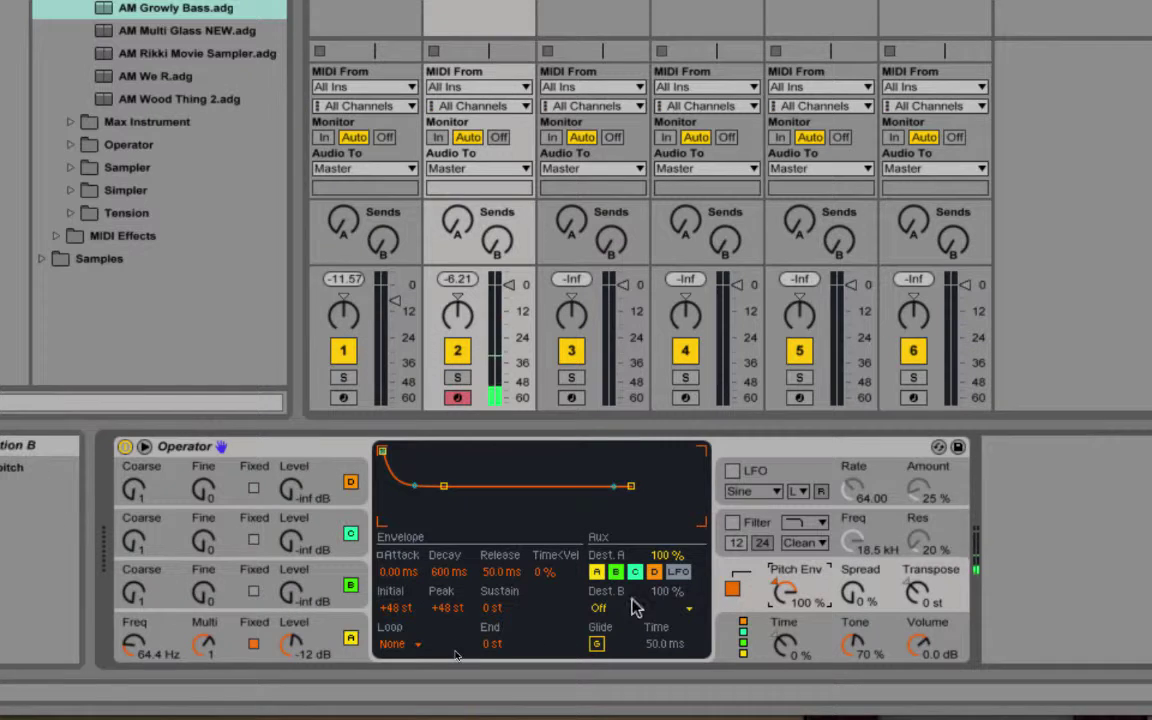
Lengthen the pitch envelope's decay to about 2.29 s and oscillator A's decay to 2.00 s.
mouse_move(447, 571)
left_mouse_down()
mouse_move(447, 551)
mouse_move(438, 566)
left_mouse_up()
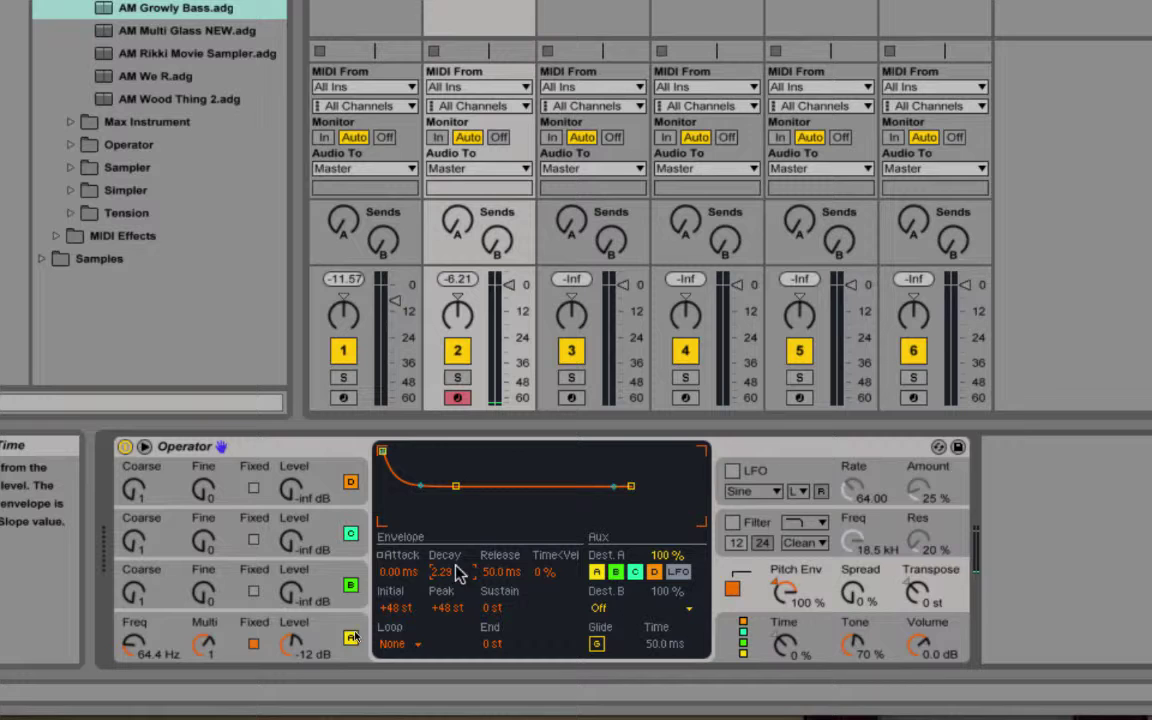
left_click(355, 636)
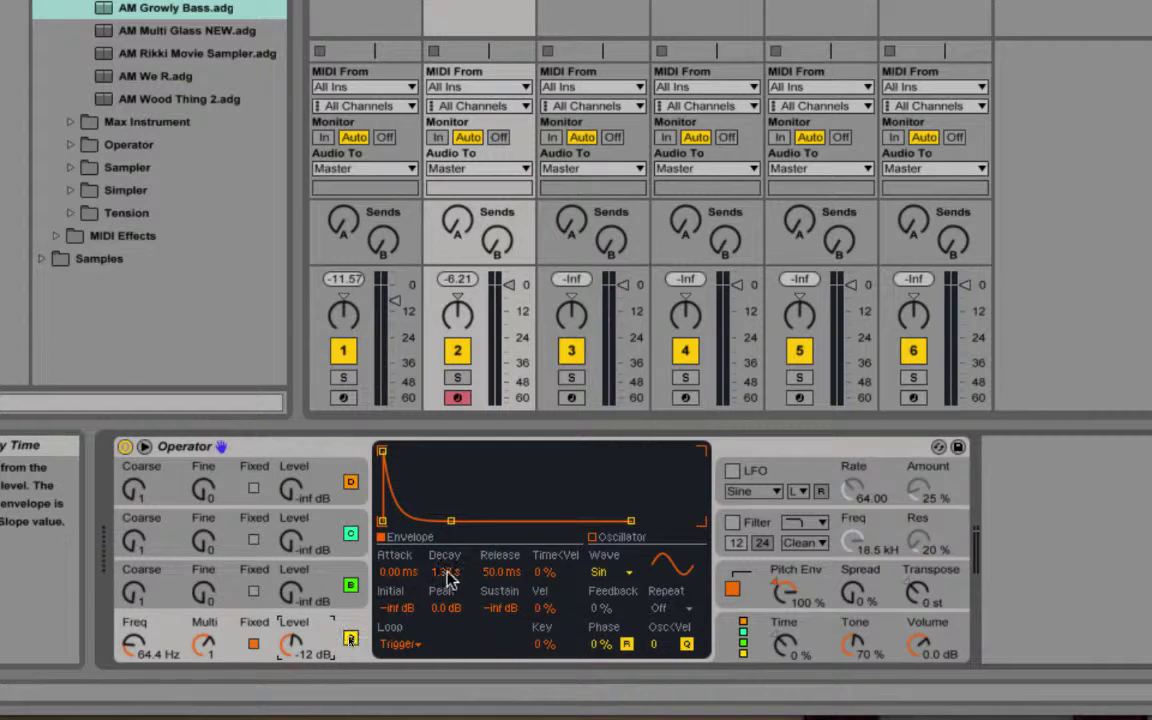
left_click_drag(447, 576, 443, 577)
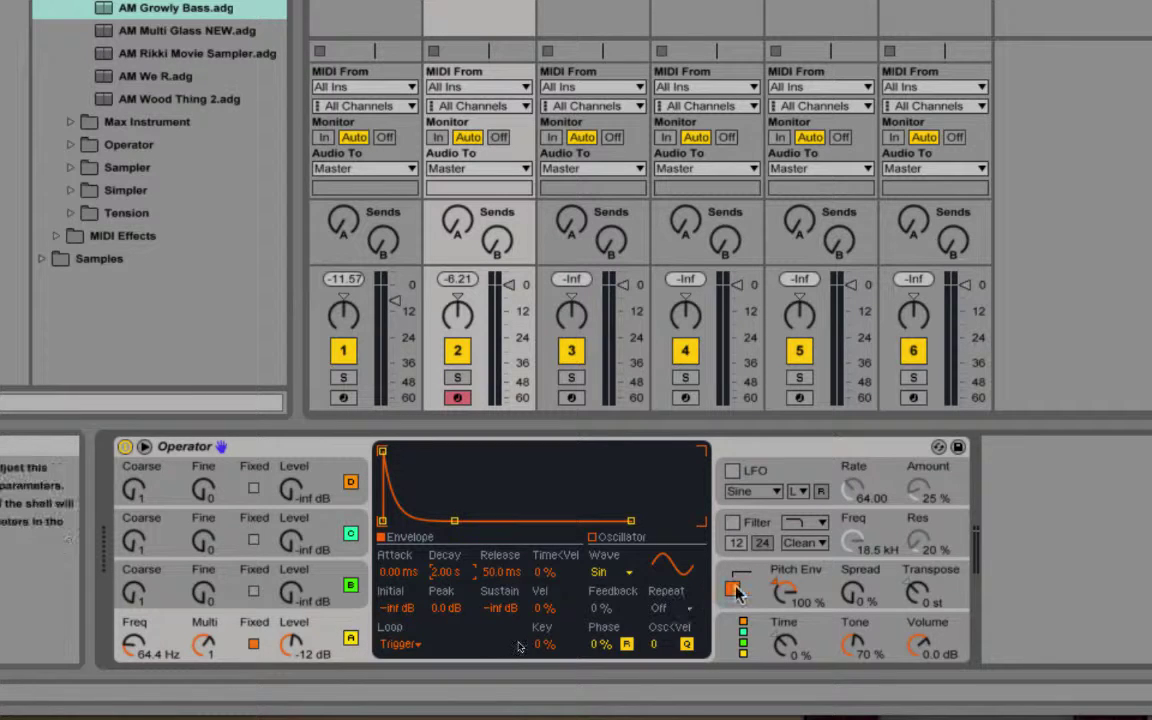
Shorten the pitch envelope's decay to 47.8 ms and compare the sound with the pitch envelope off and on.
left_click(758, 588)
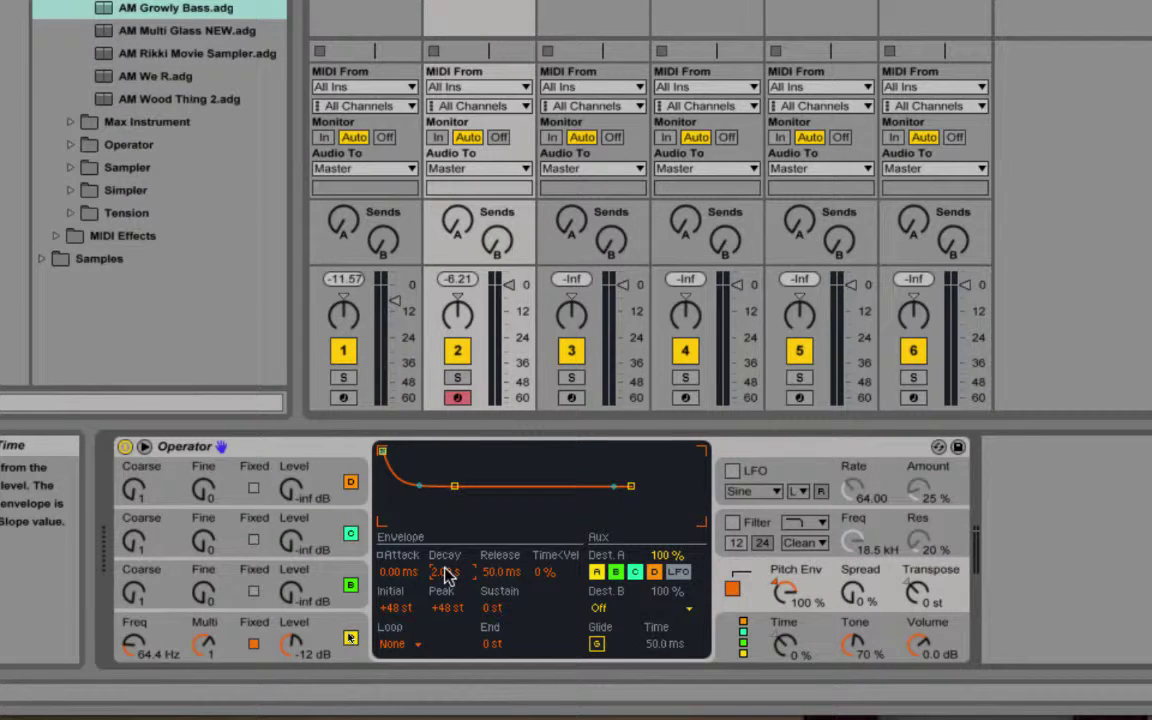
left_click_drag(445, 571, 445, 615)
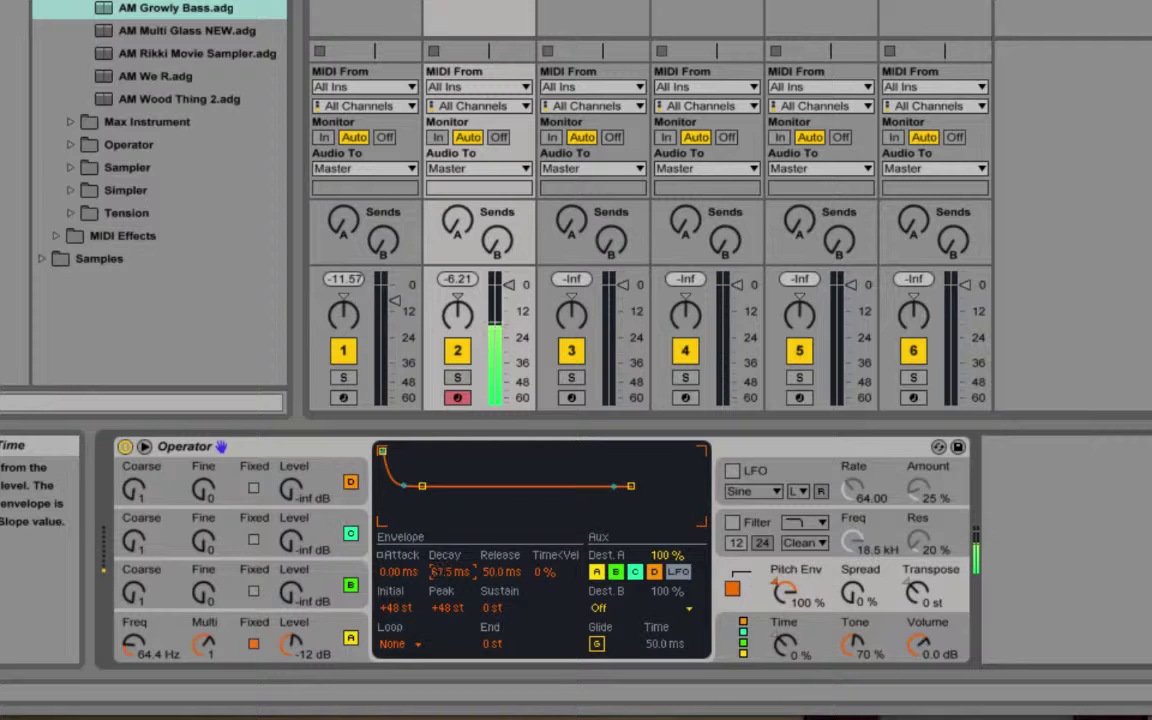
left_click_drag(447, 575, 447, 578)
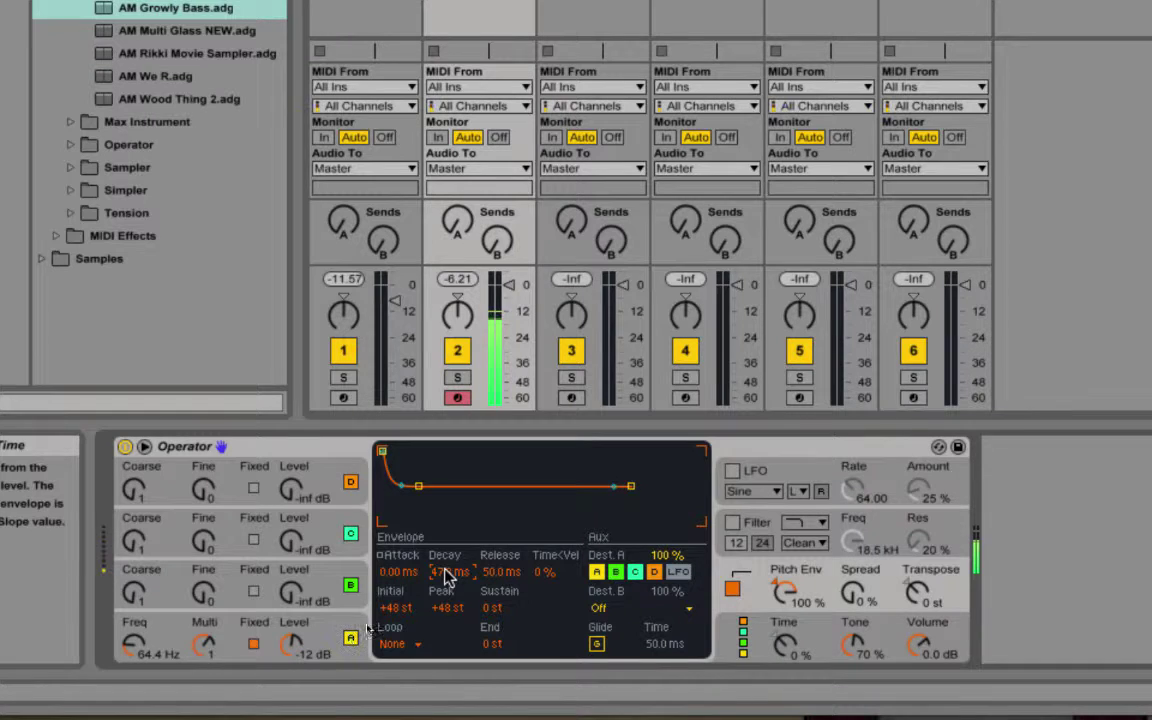
left_click(732, 588)
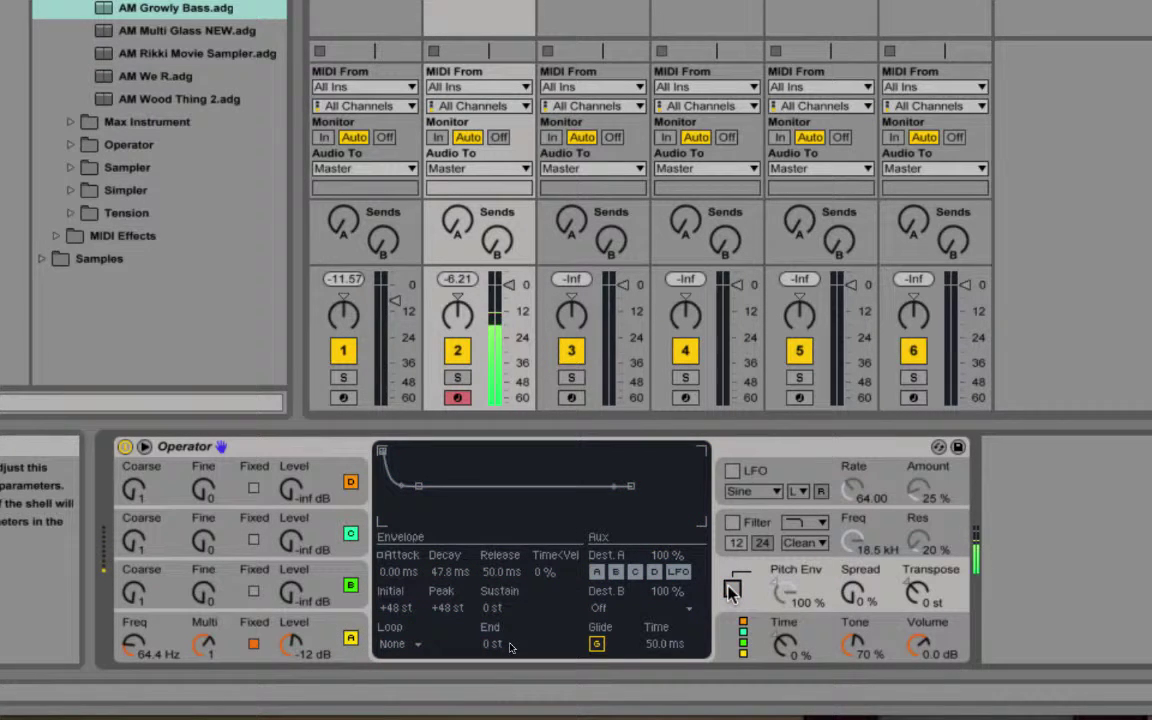
left_click(732, 589)
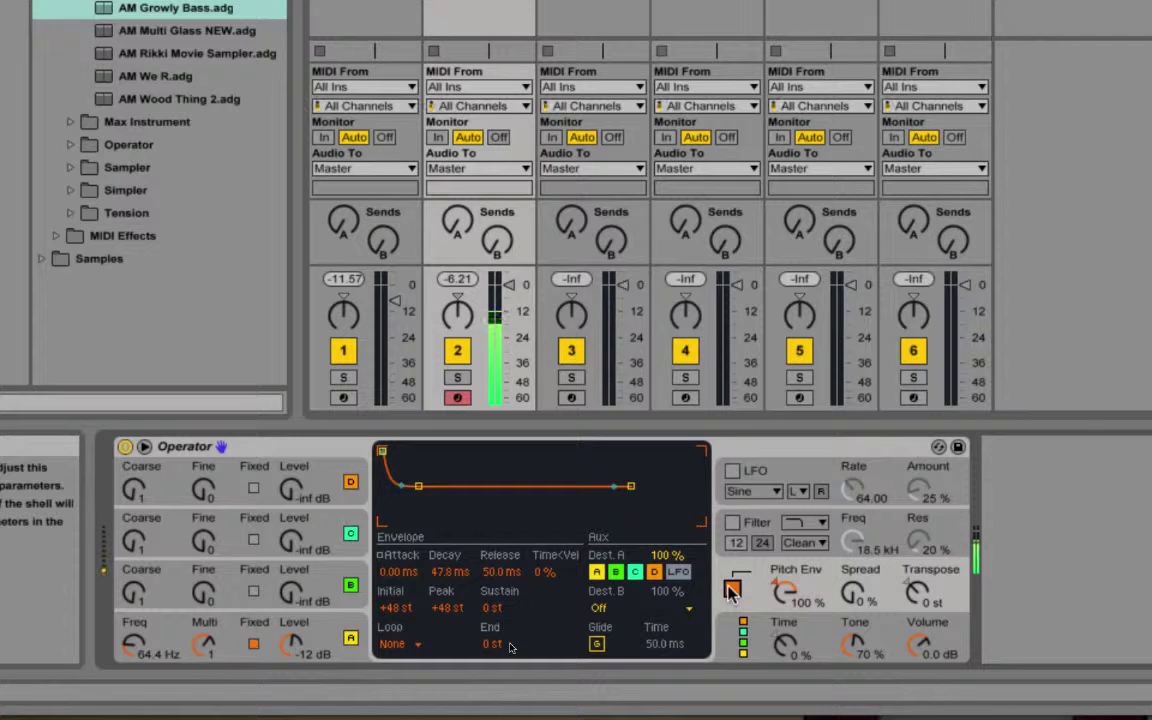
Set oscillator A's envelope decay to 1.37 s and its oscillator phase to 25 %.
left_click(350, 637)
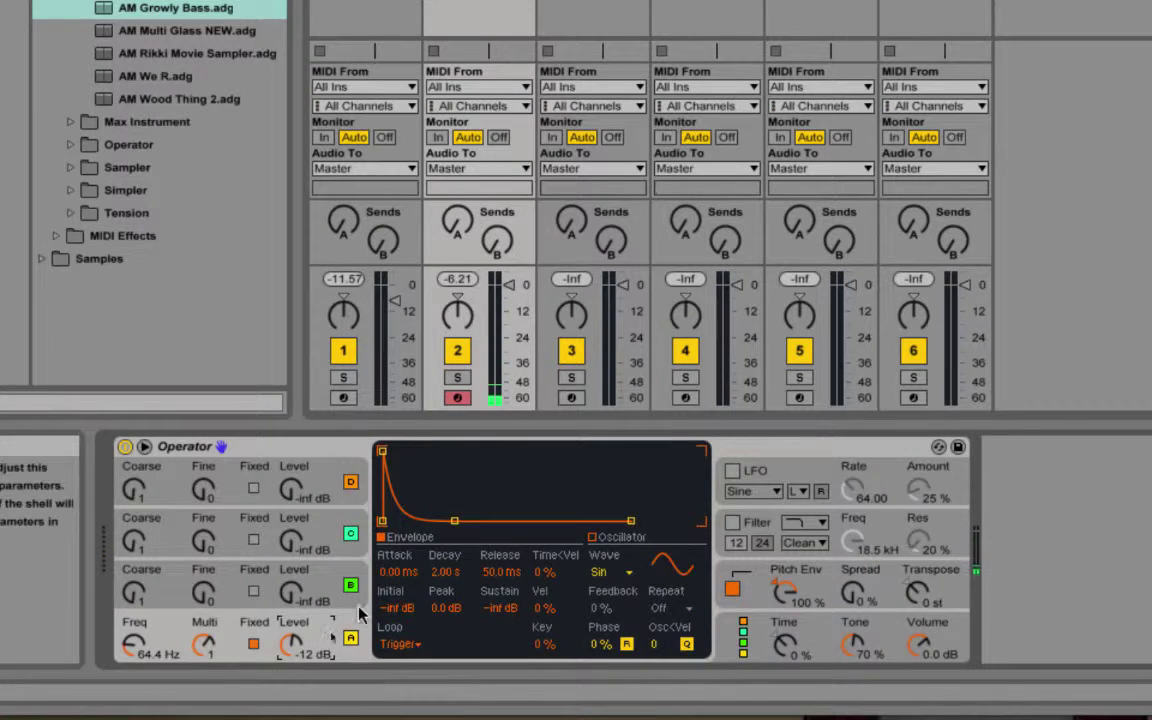
left_click(450, 578)
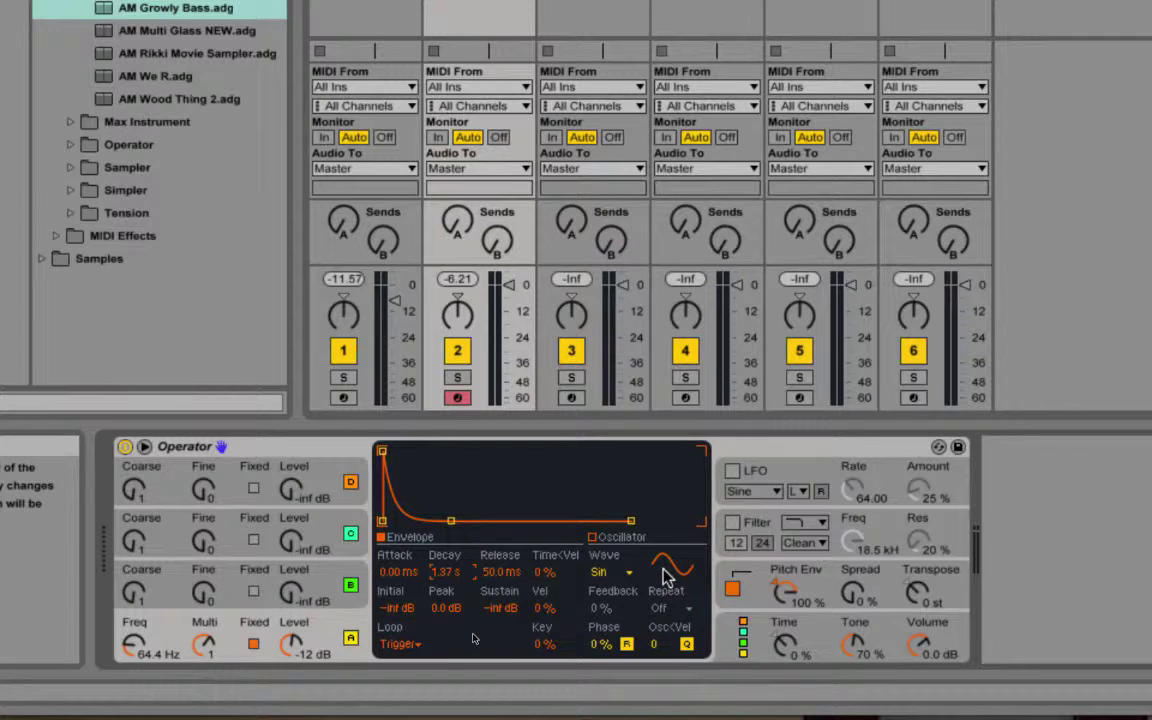
left_click_drag(592, 643, 591, 630)
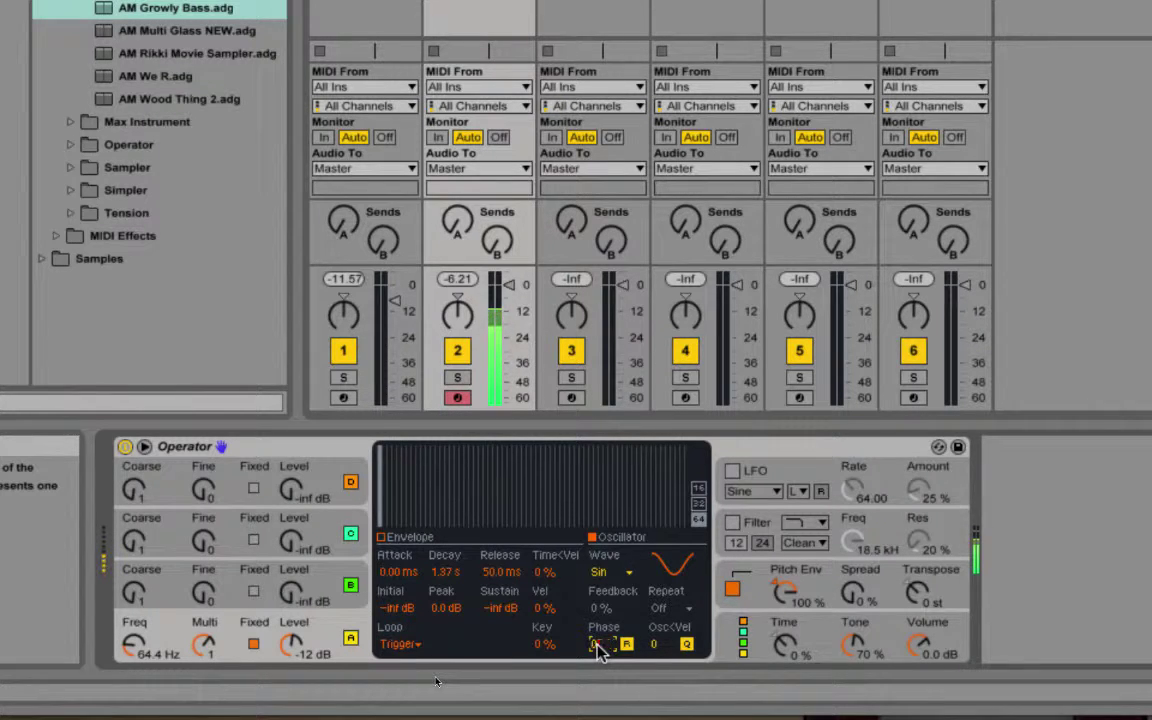
key("Return")
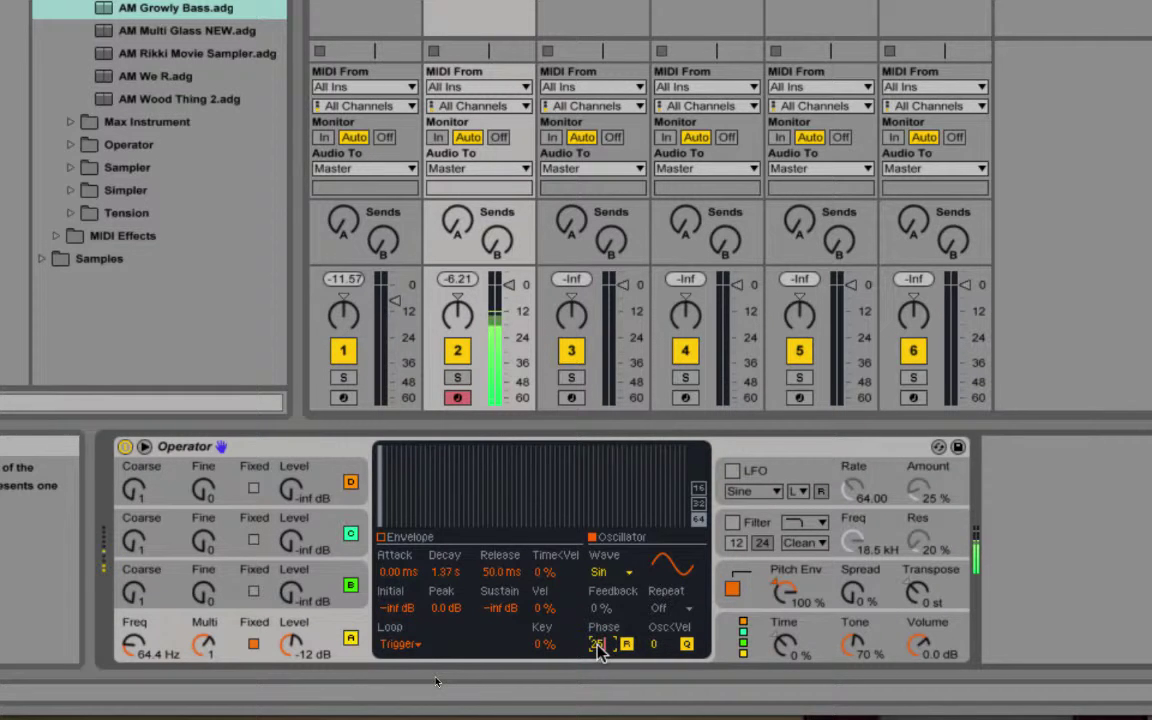
key("Return")
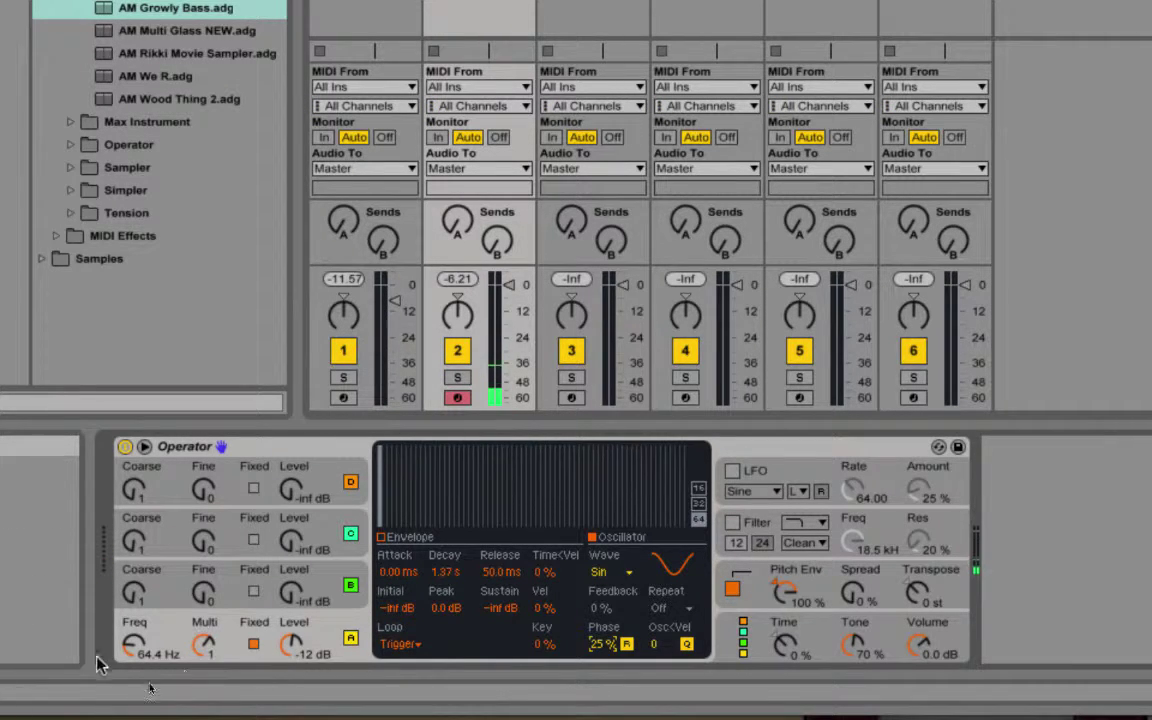
Raise oscillator A's fixed frequency to 76.0 Hz and display the pitch envelope.
left_click_drag(137, 648, 137, 603)
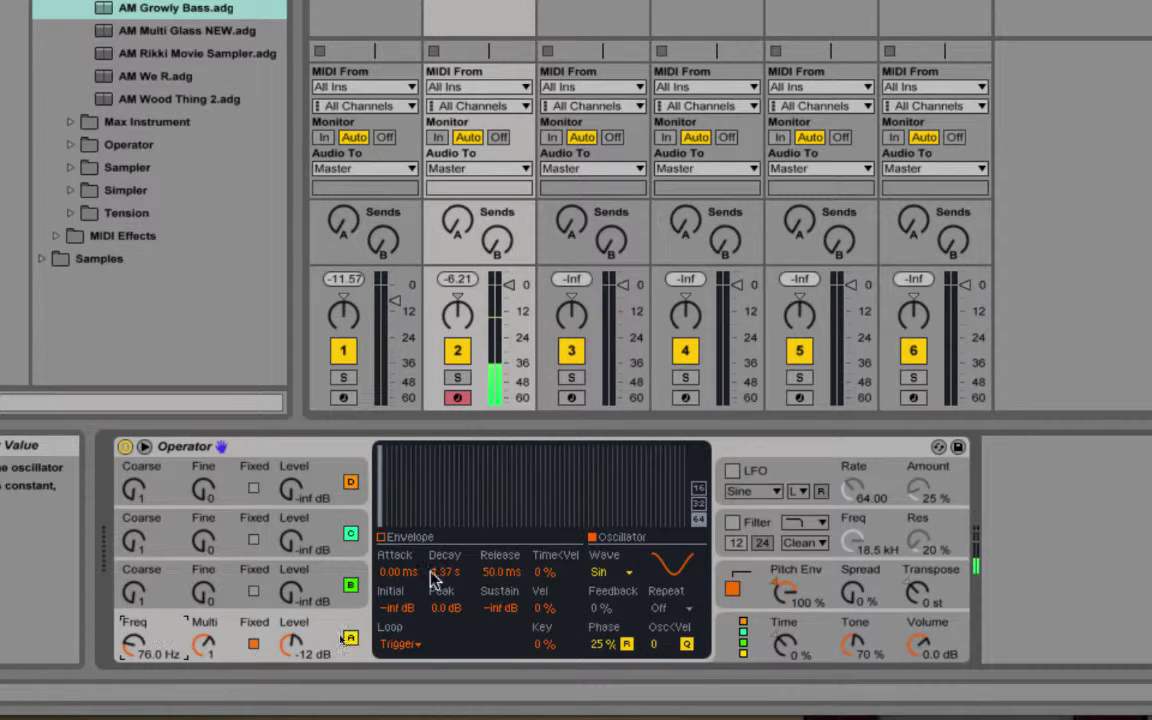
left_click(755, 578)
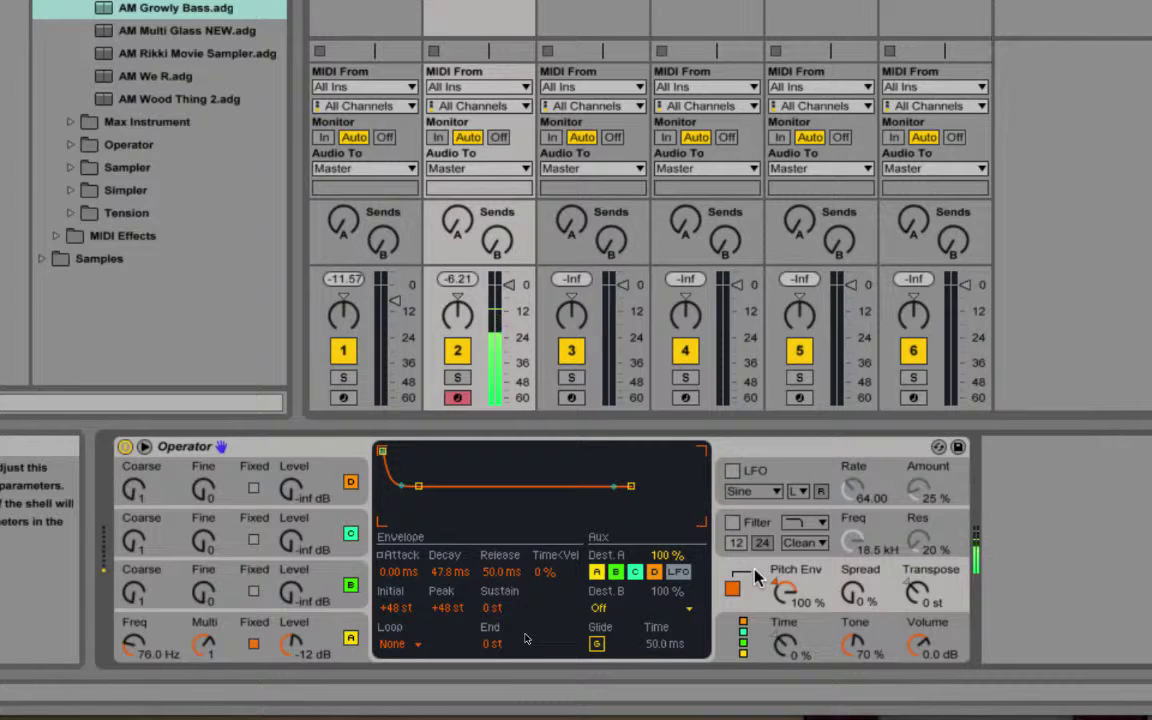
Enable the filter, try its cutoff at 868 Hz, set resonance to 23 %, and return the cutoff to 18.5 kHz.
left_click(733, 525)
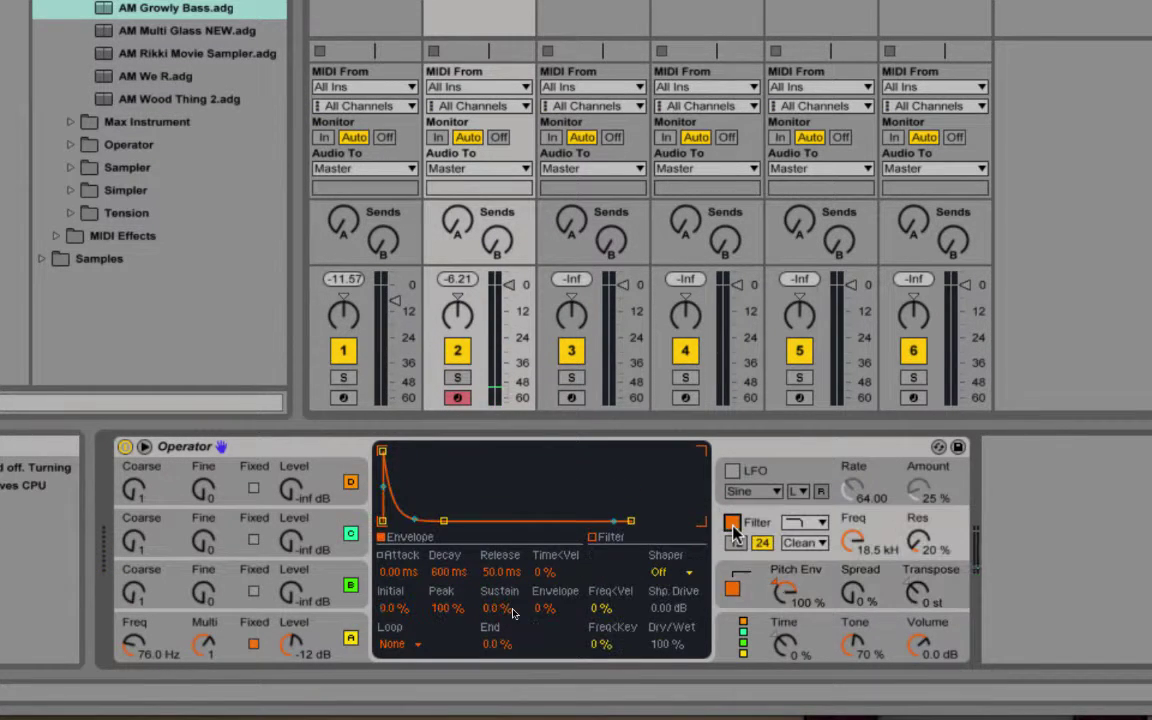
left_click(855, 543)
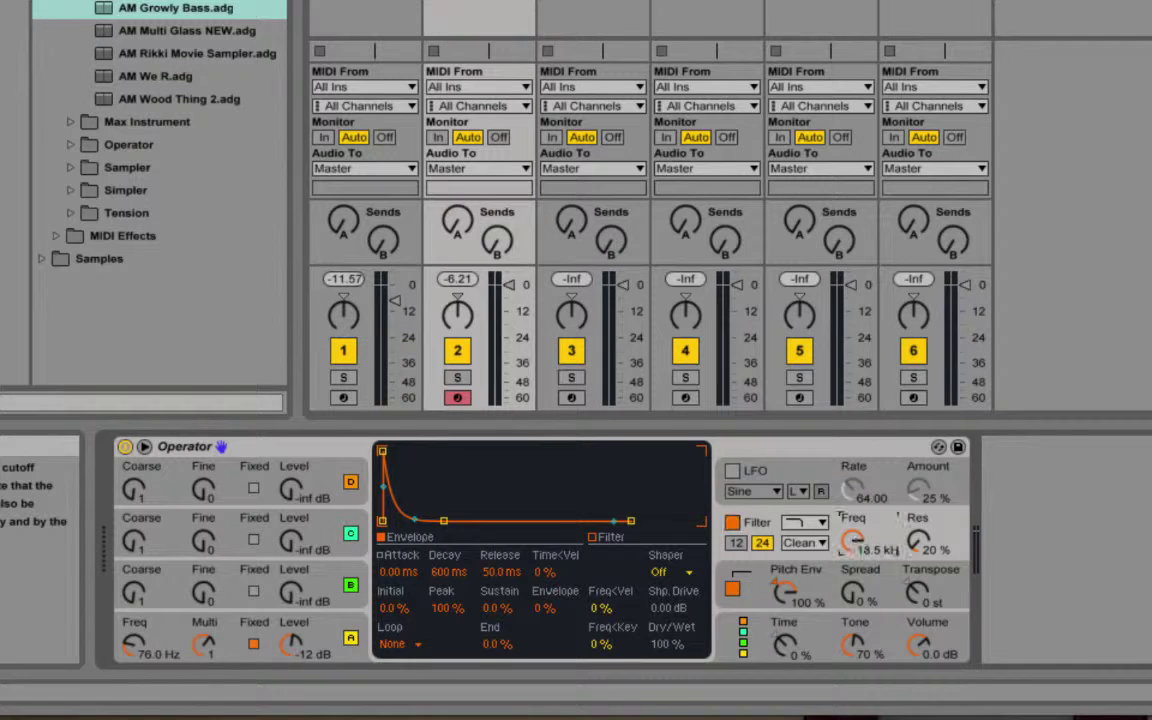
left_click_drag(855, 543, 855, 585)
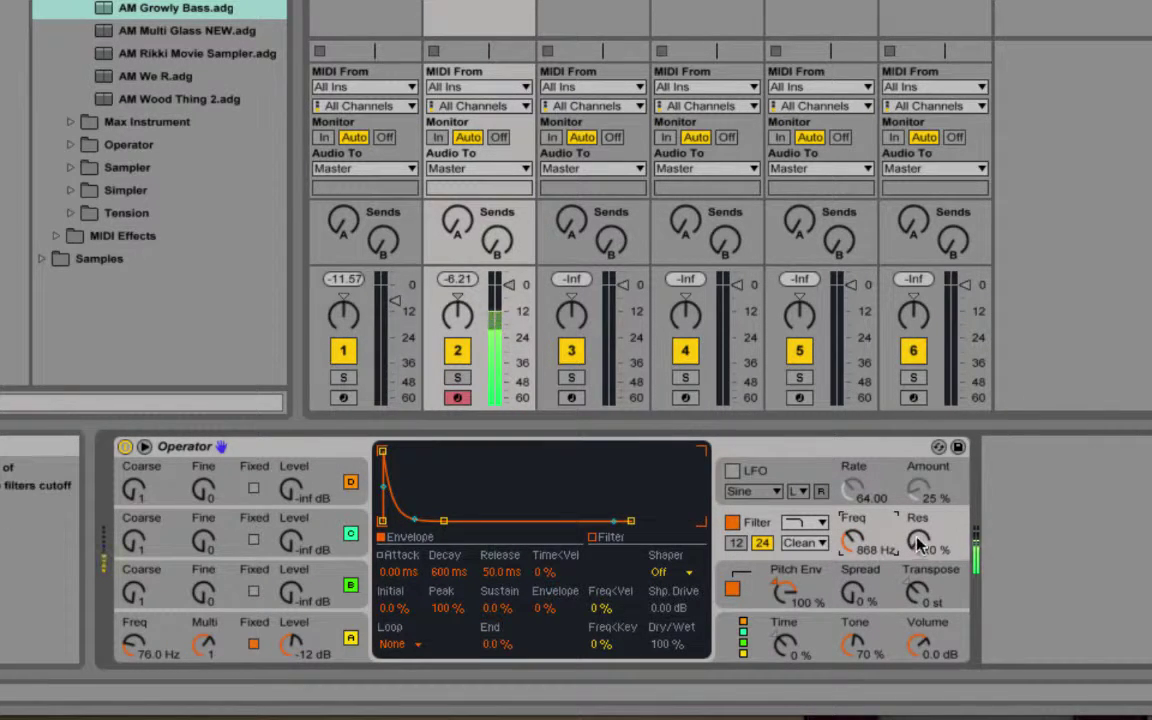
left_click_drag(920, 543, 855, 495)
left_click(855, 543)
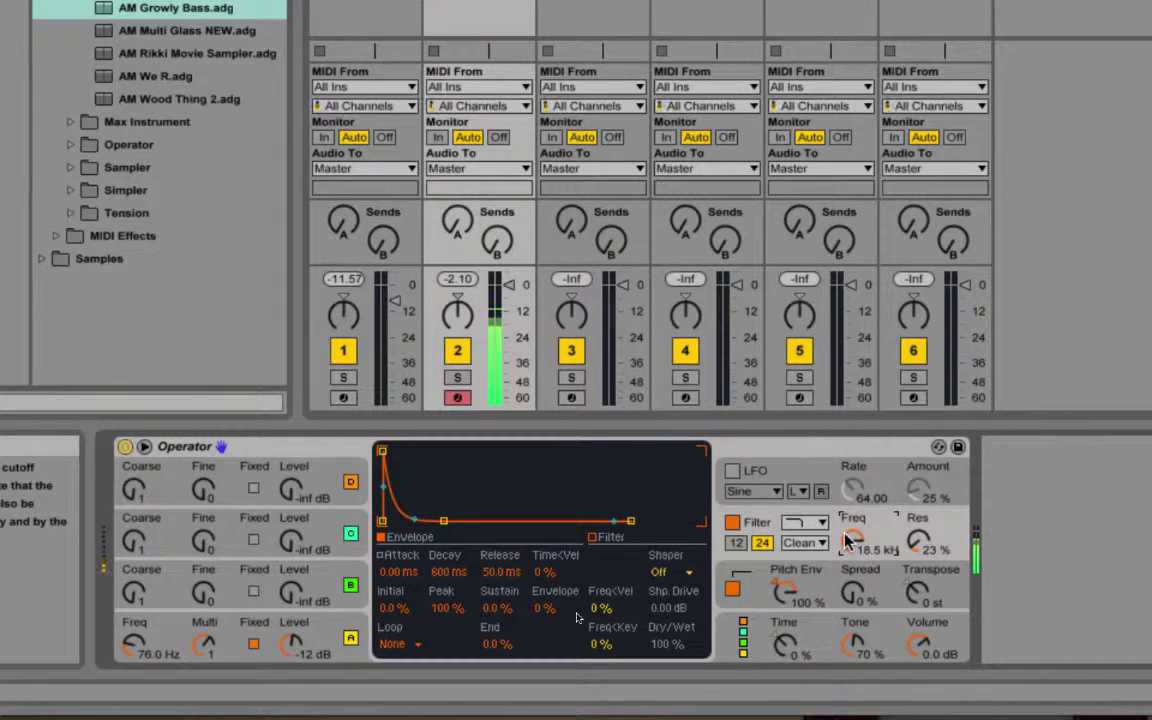
Change the filter circuit type to PRD.
left_click(806, 543)
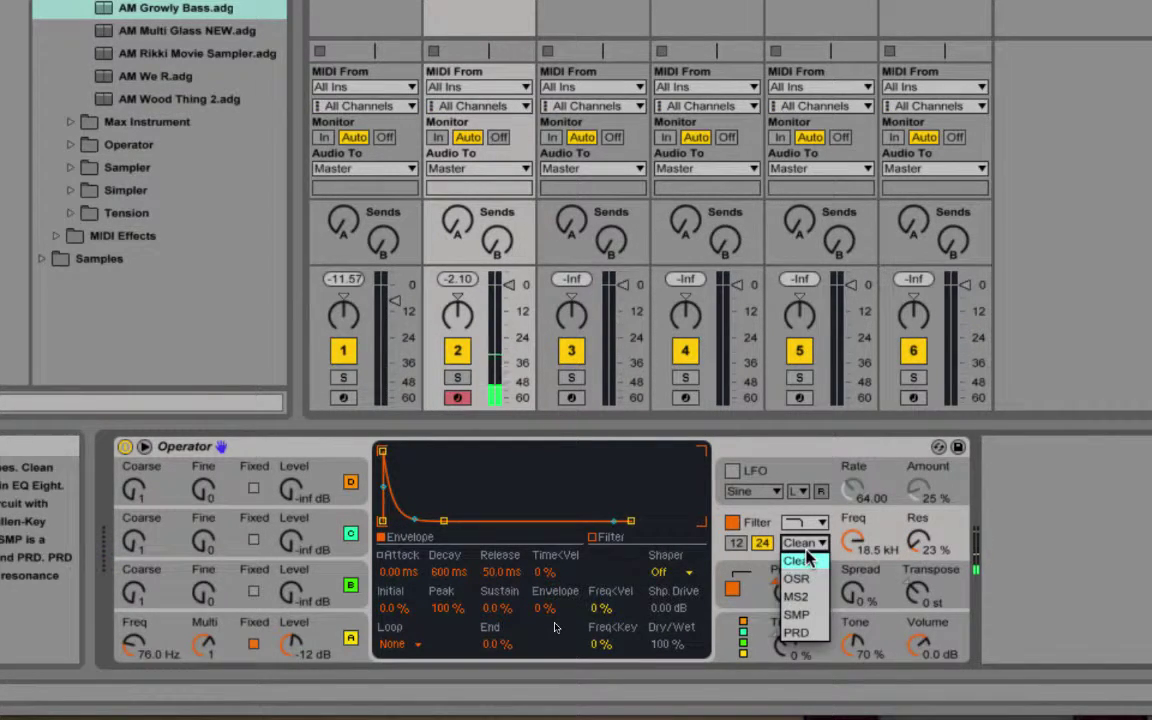
left_click(808, 620)
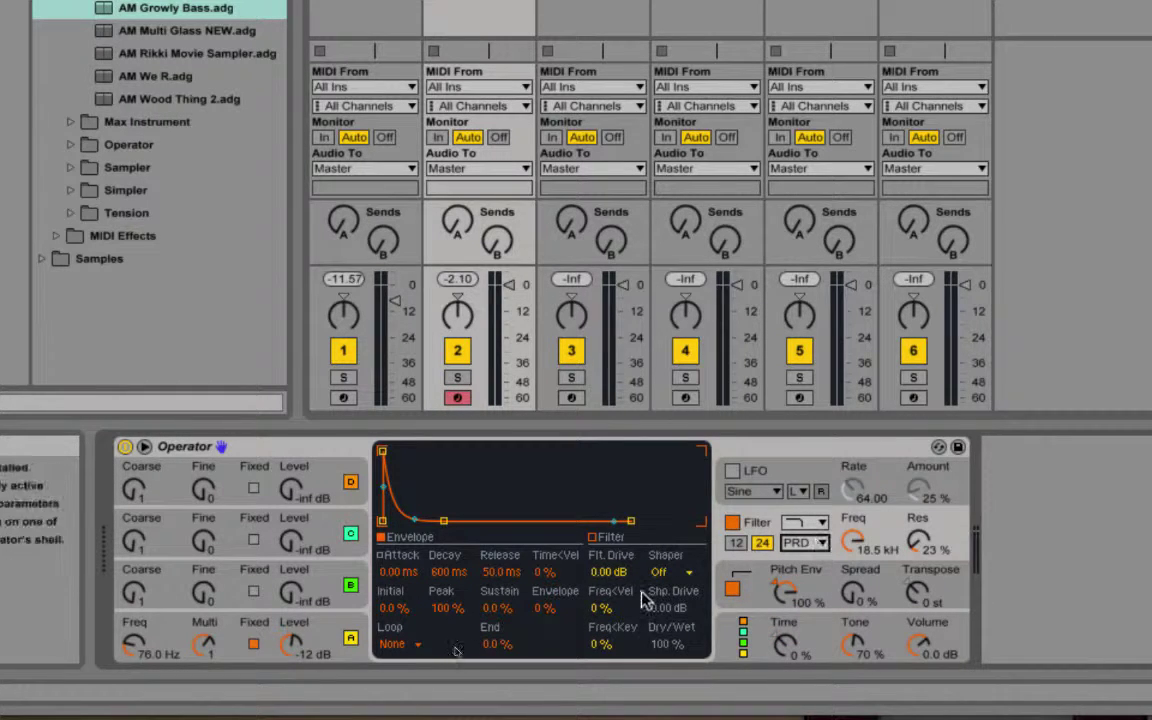
left_click(806, 543)
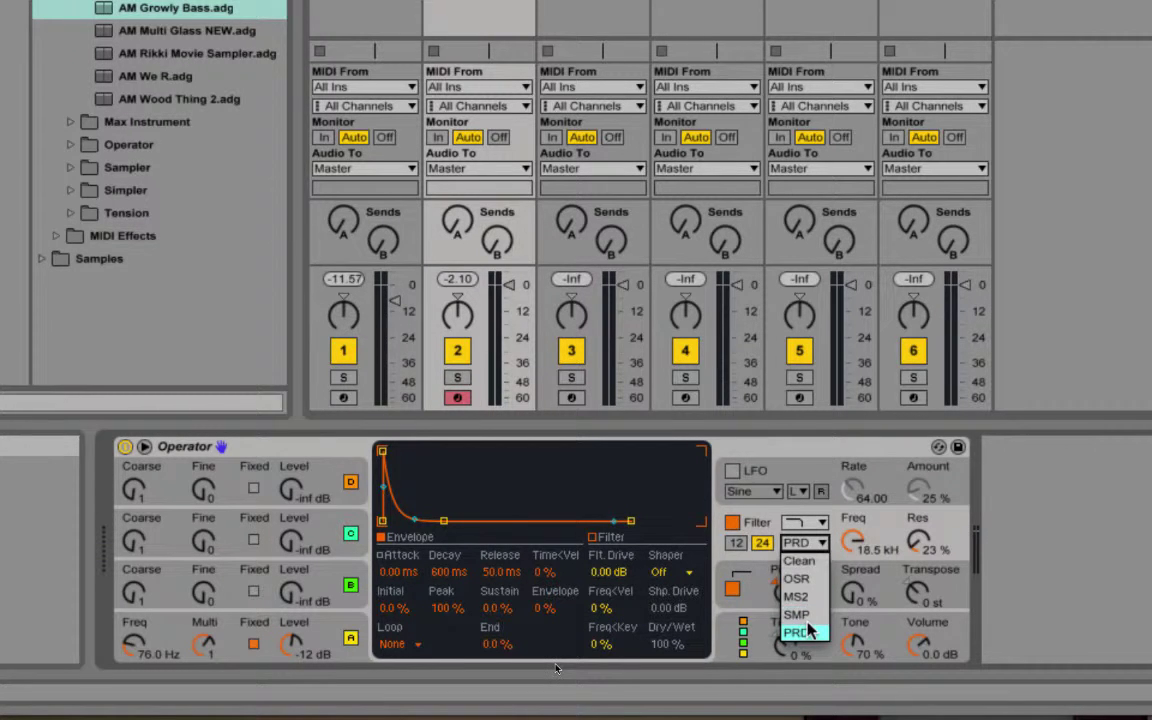
left_click(785, 632)
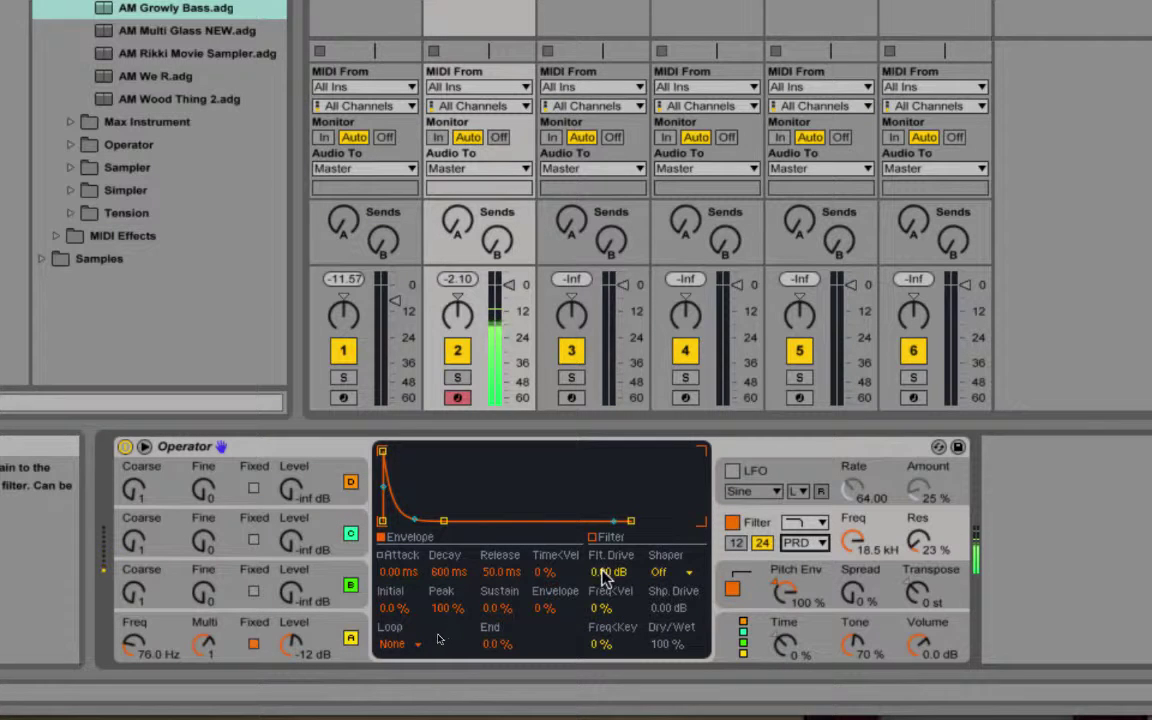
Raise the filter drive to 16.7 dB and lower track 2's volume to about -12 dB.
left_click_drag(612, 575, 612, 524)
left_click_drag(513, 285, 513, 298)
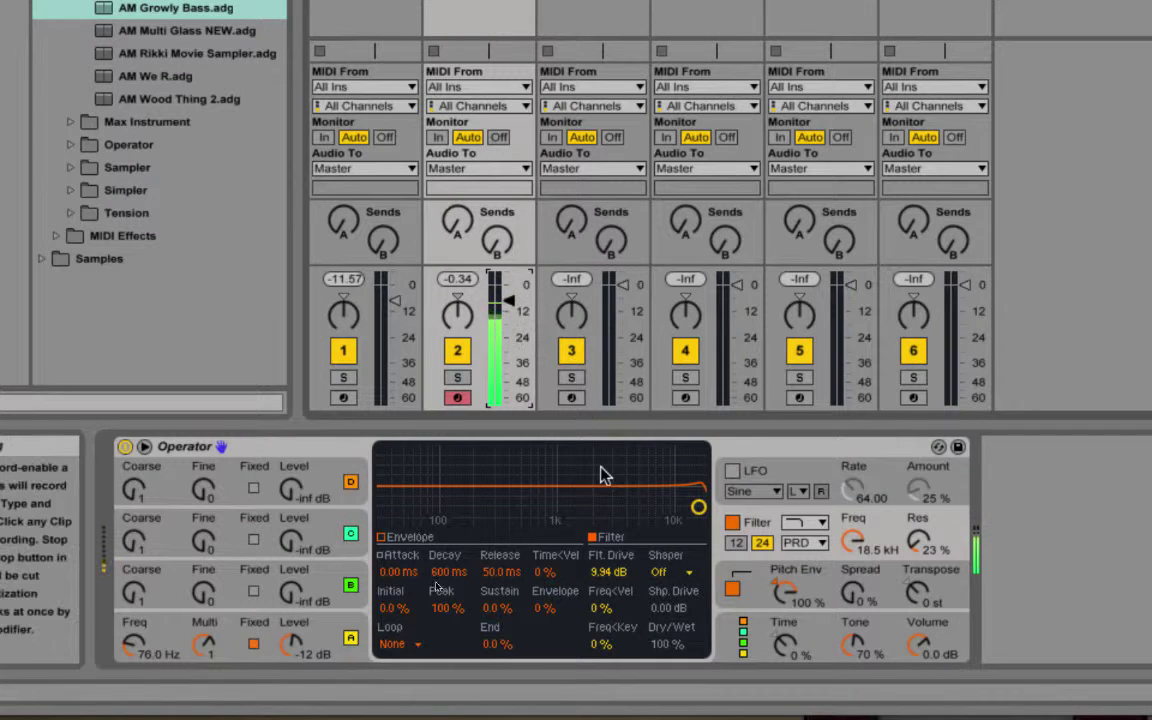
left_click_drag(597, 570, 600, 578)
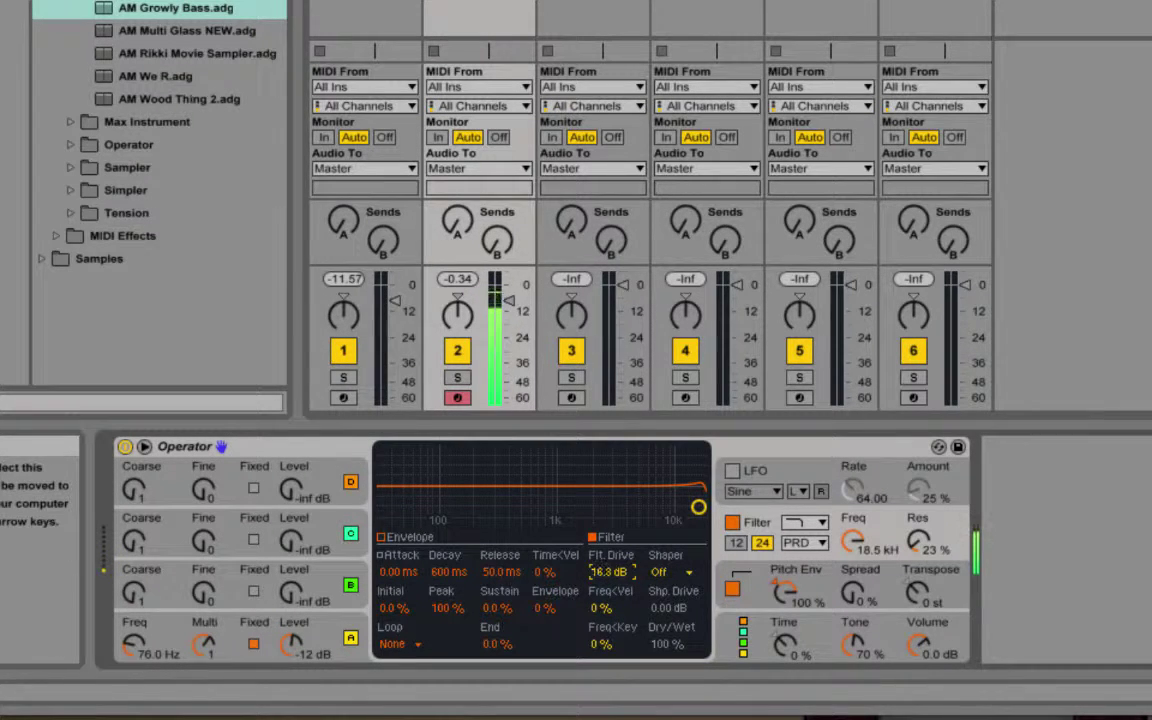
left_click_drag(513, 300, 513, 310)
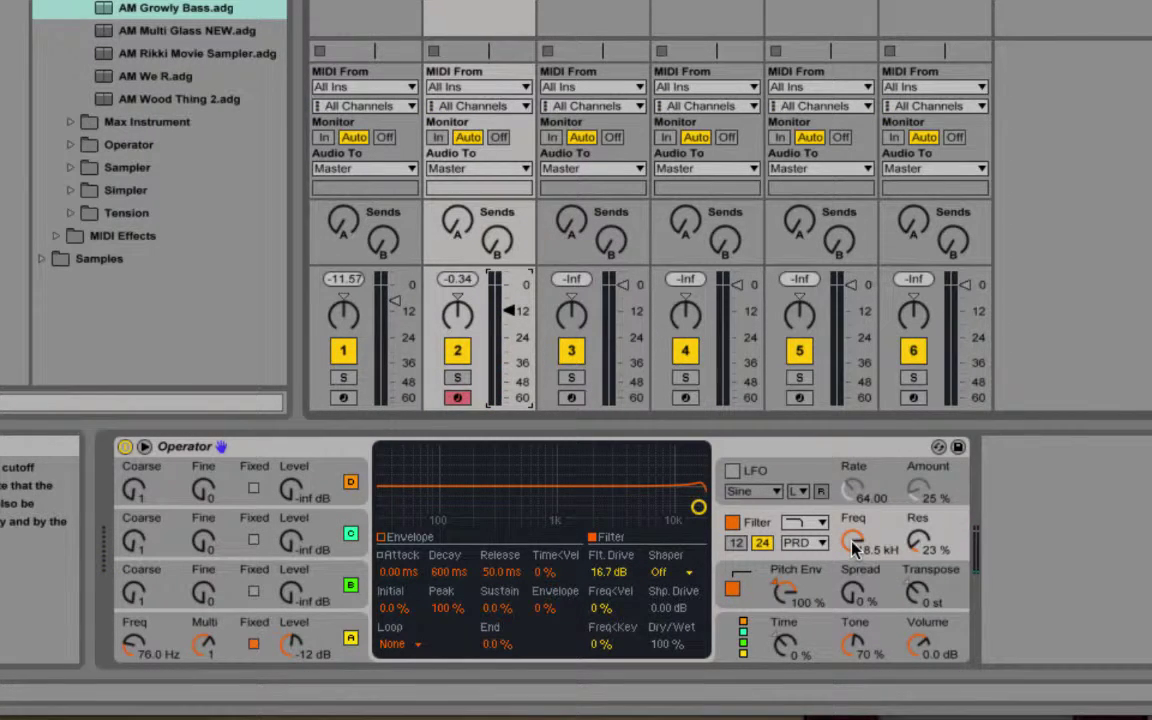
Lower the filter cutoff to 219 Hz and oscillator A's fixed frequency to 63.2 Hz.
mouse_move(853, 545)
left_mouse_down()
mouse_move(853, 640)
mouse_move(853, 548)
left_mouse_up()
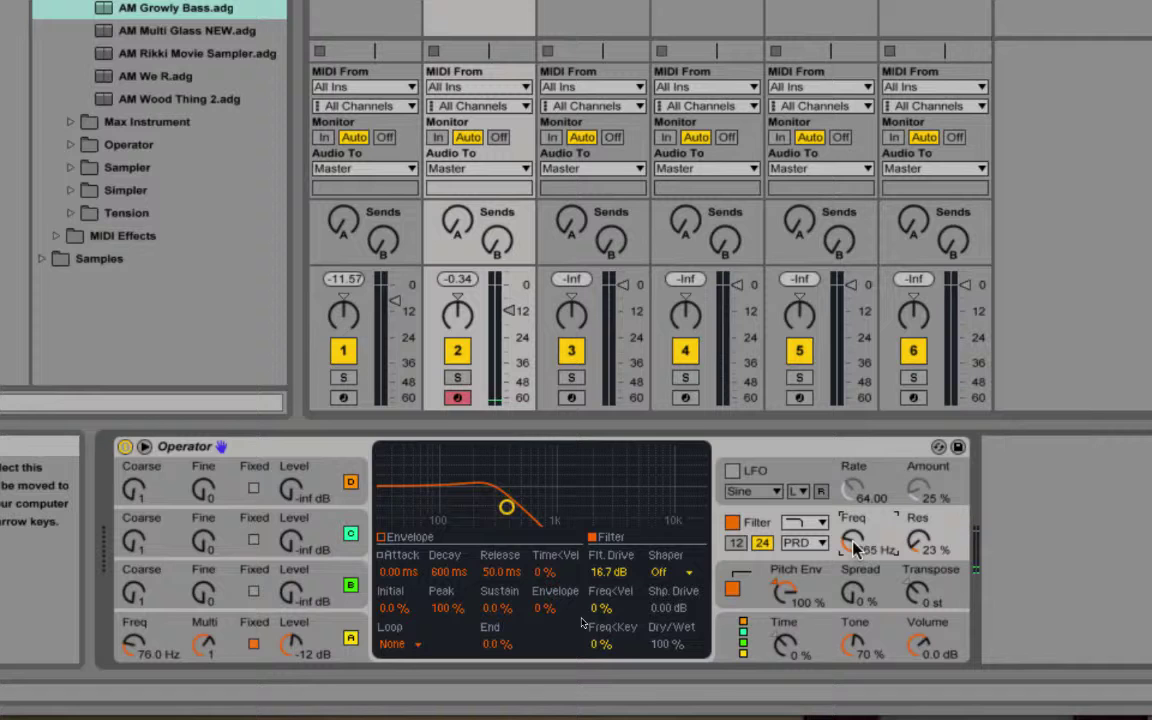
mouse_move(855, 548)
left_mouse_down()
mouse_move(855, 615)
mouse_move(855, 585)
left_mouse_up()
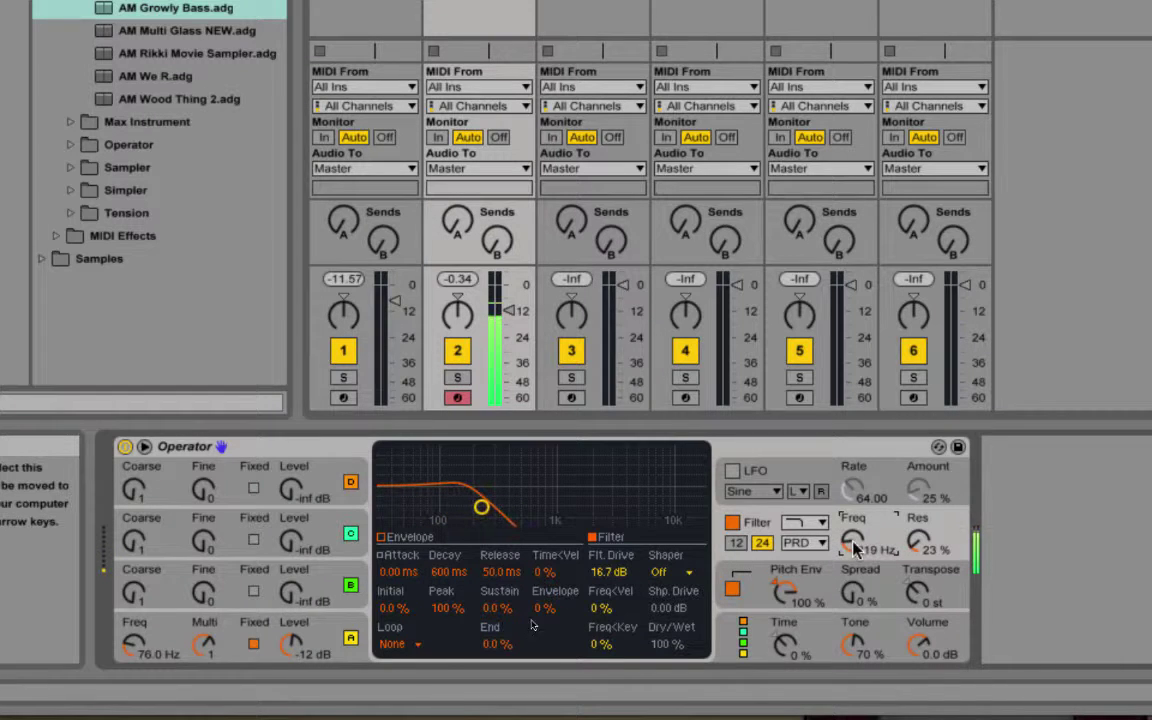
left_click(121, 648)
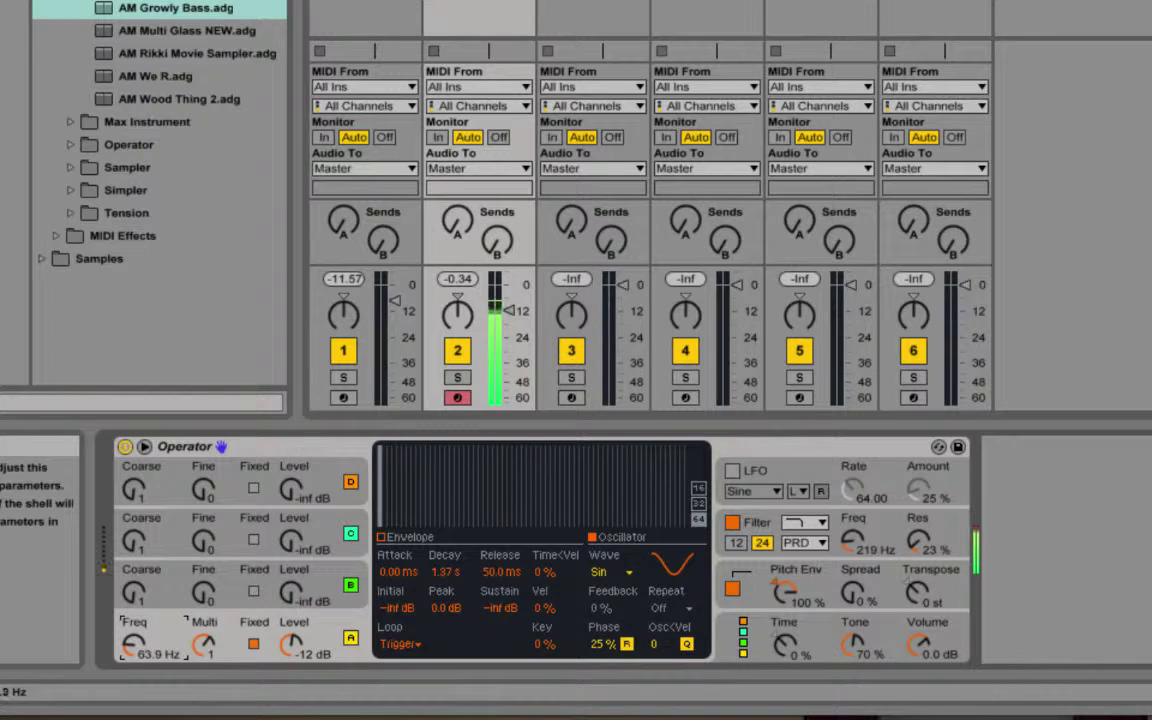
left_click_drag(130, 648, 130, 652)
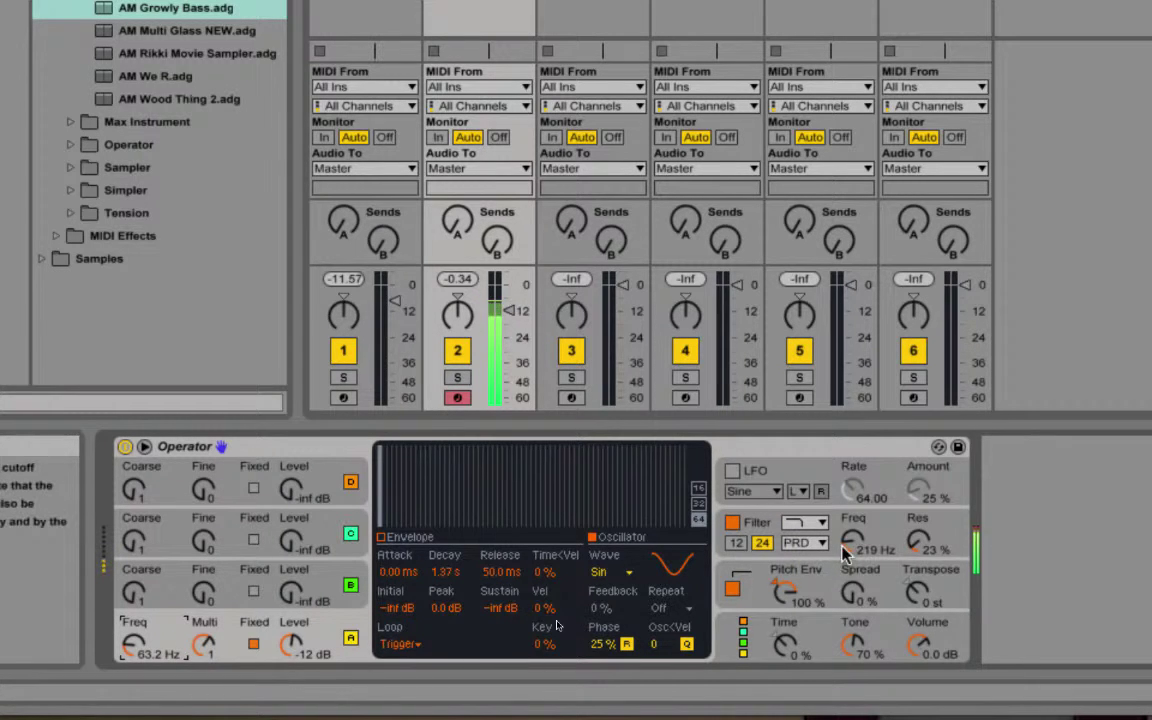
Raise the filter cutoff to 3.04 kHz.
left_click_drag(852, 543, 852, 465)
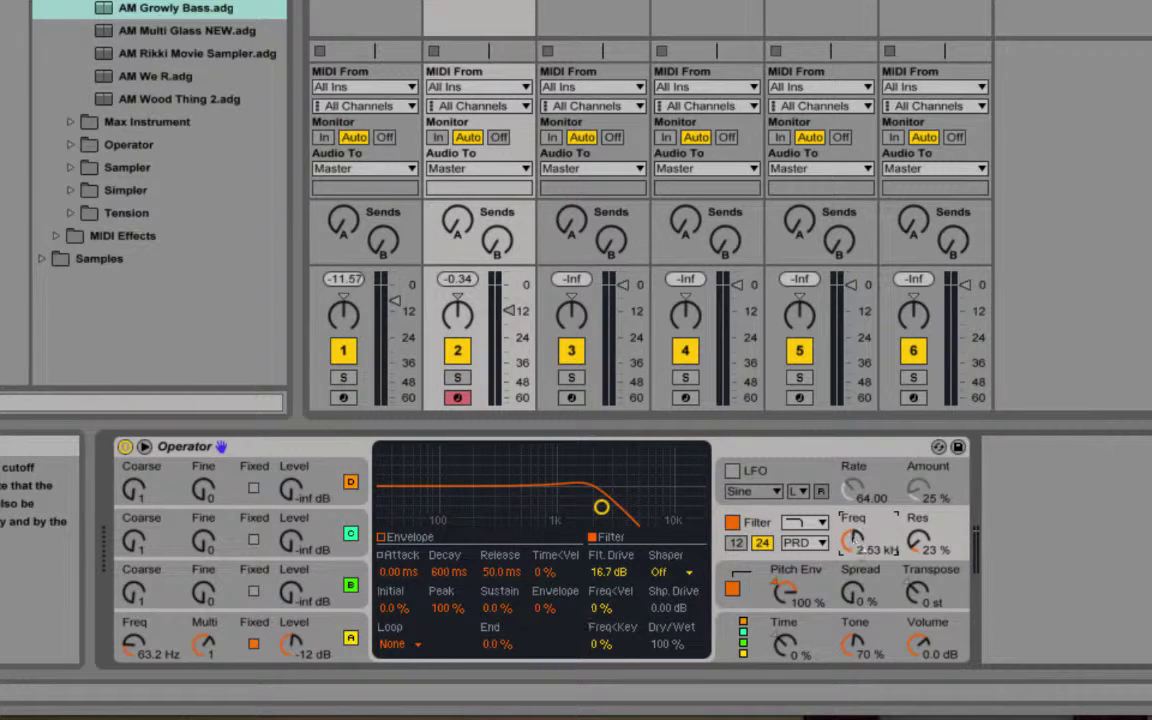
mouse_move(855, 541)
left_mouse_down()
mouse_move(855, 519)
mouse_move(855, 535)
left_mouse_up()
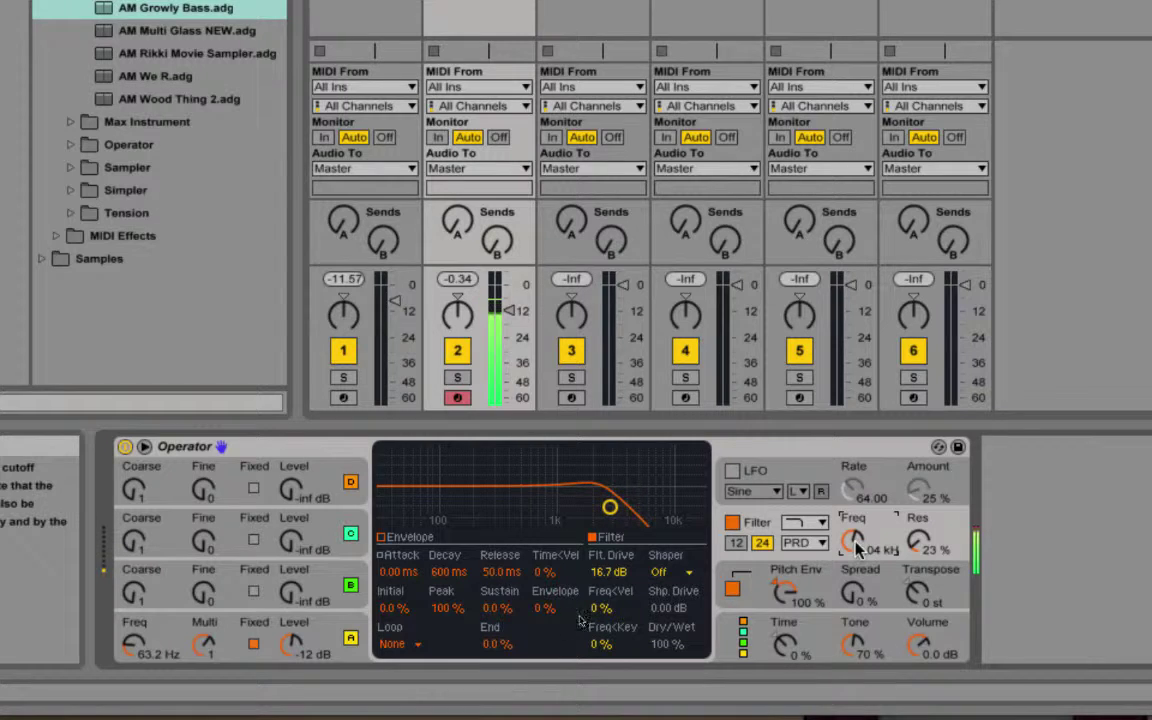
Check oscillator A's envelope attack and set the oscillator's phase to 13 %.
left_click(323, 632)
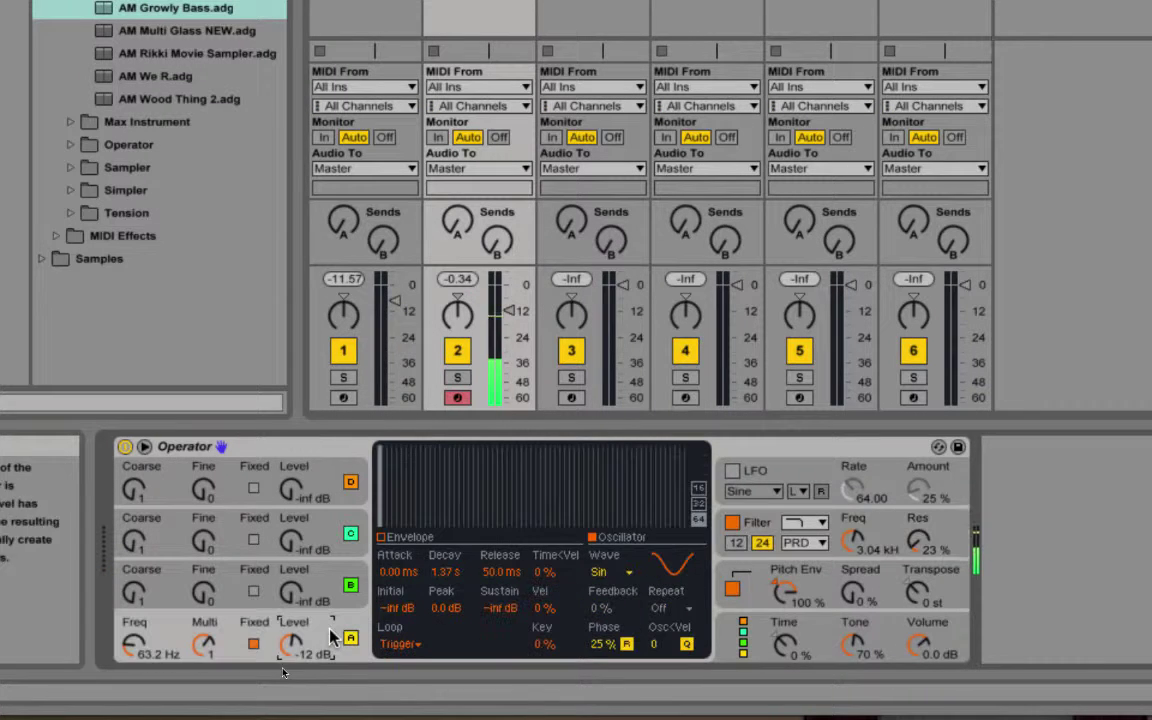
left_click(396, 572)
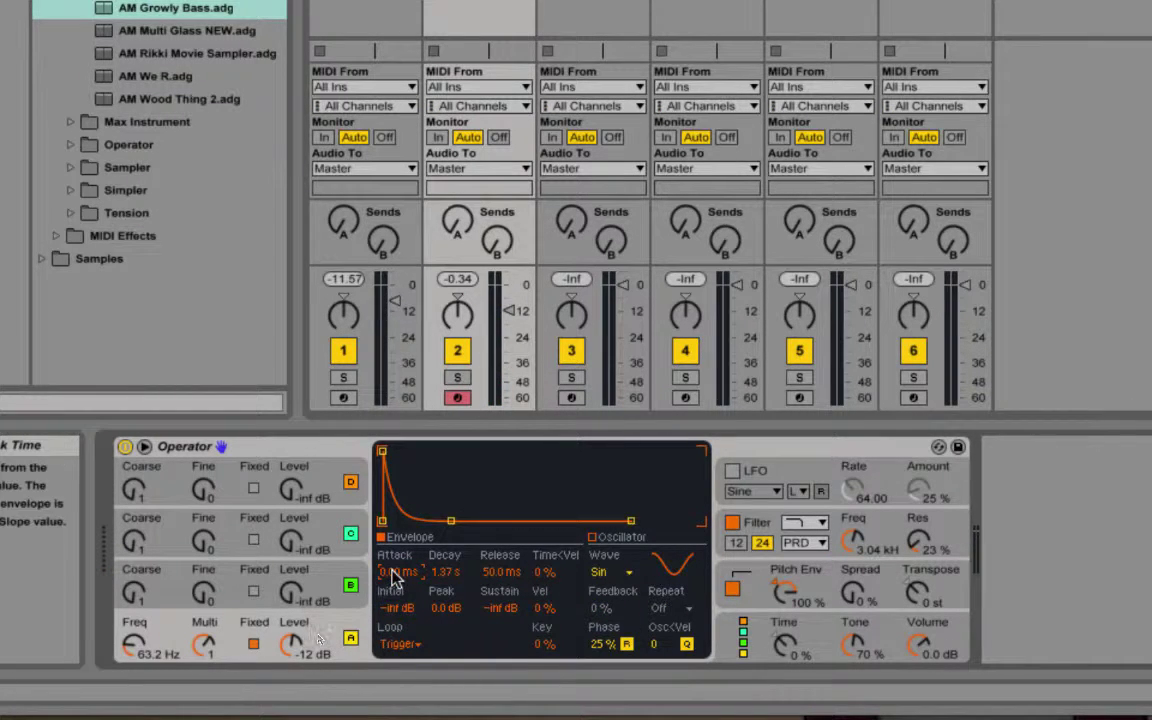
mouse_move(396, 577)
left_mouse_down()
mouse_move(396, 525)
mouse_move(396, 577)
left_mouse_up()
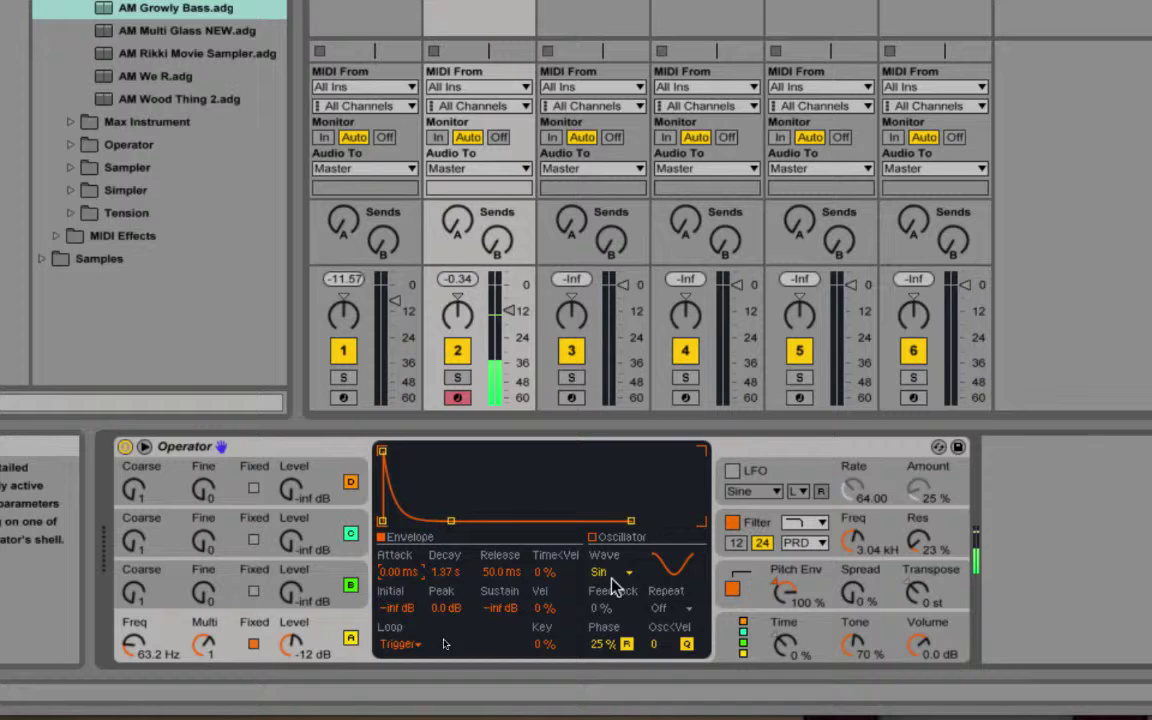
left_click_drag(598, 646, 591, 642)
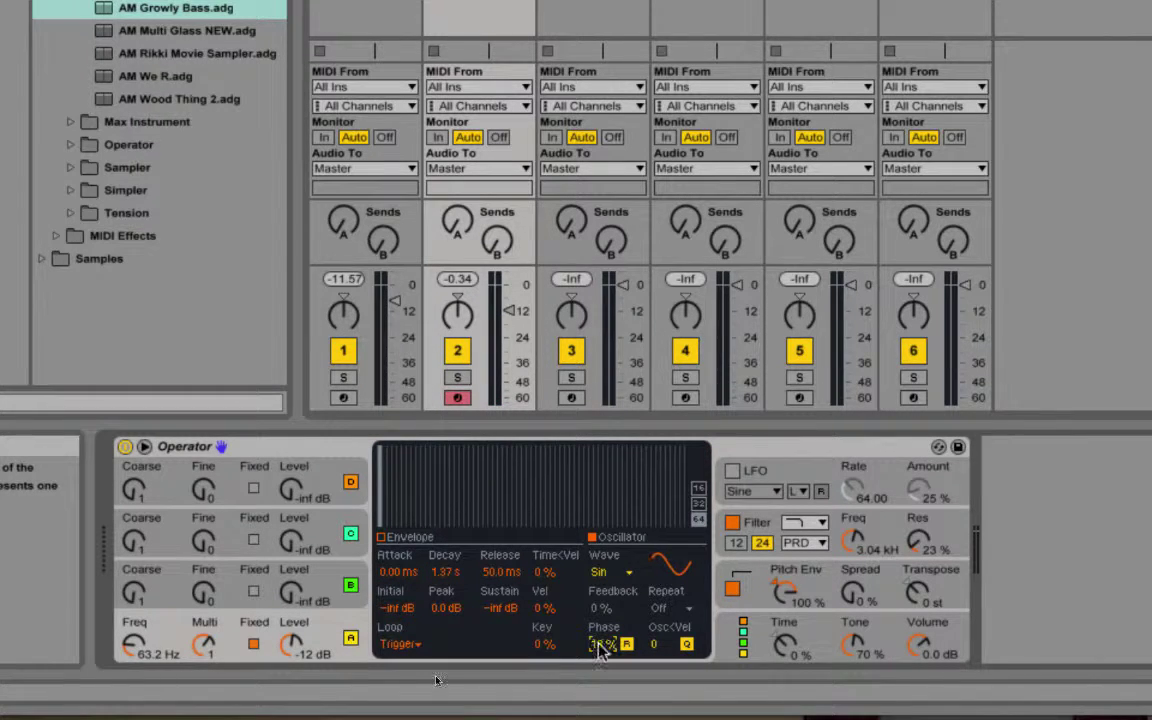
Open the filter cutoff to 18.5 kHz and reduce the filter drive to 10.5 dB, keeping the PRD circuit.
left_click(762, 525)
left_click_drag(855, 540, 855, 480)
left_click(818, 545)
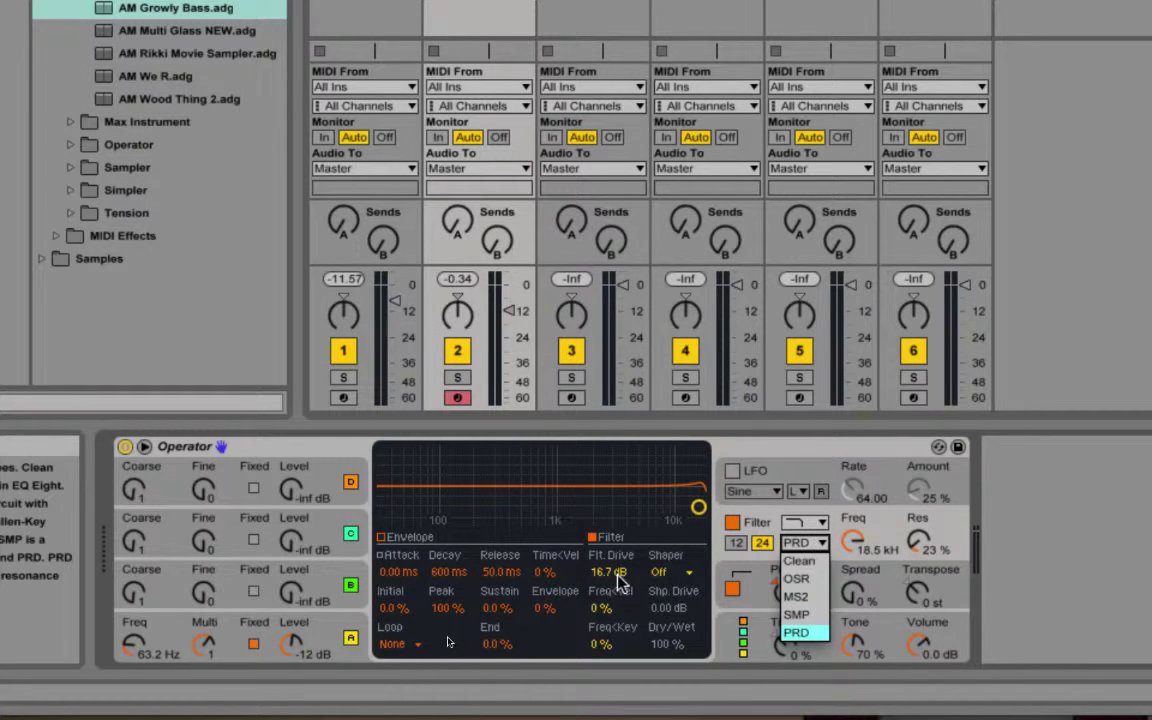
left_click(800, 628)
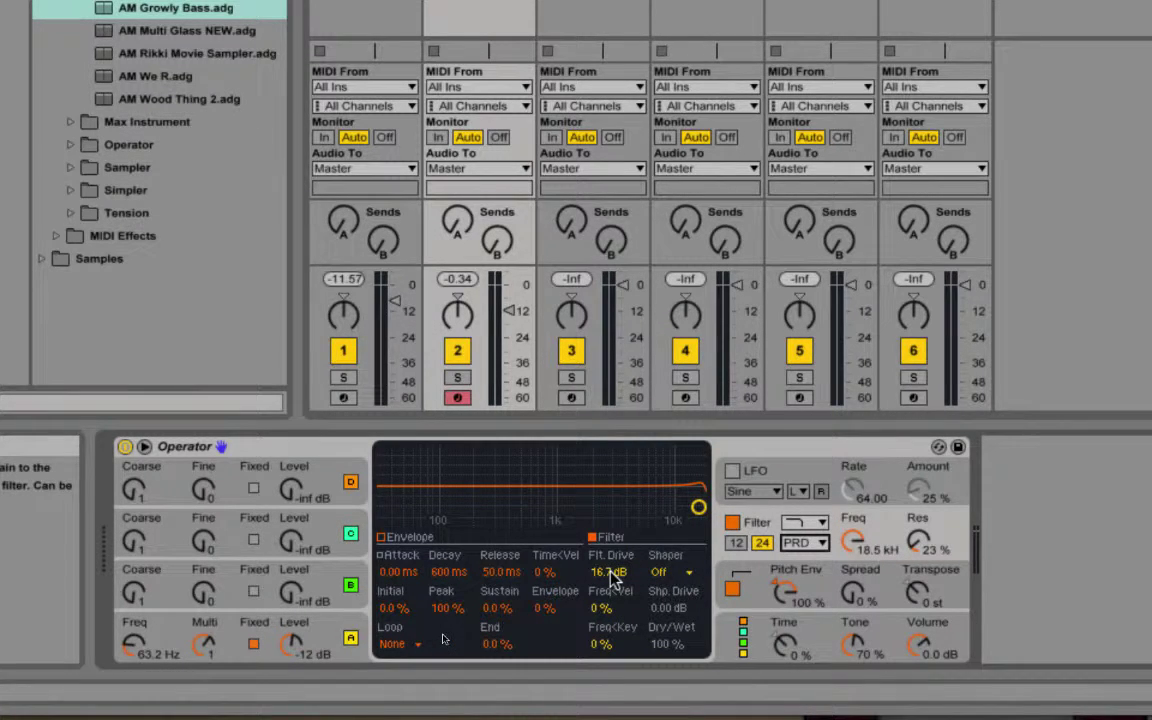
left_click_drag(612, 578, 612, 590)
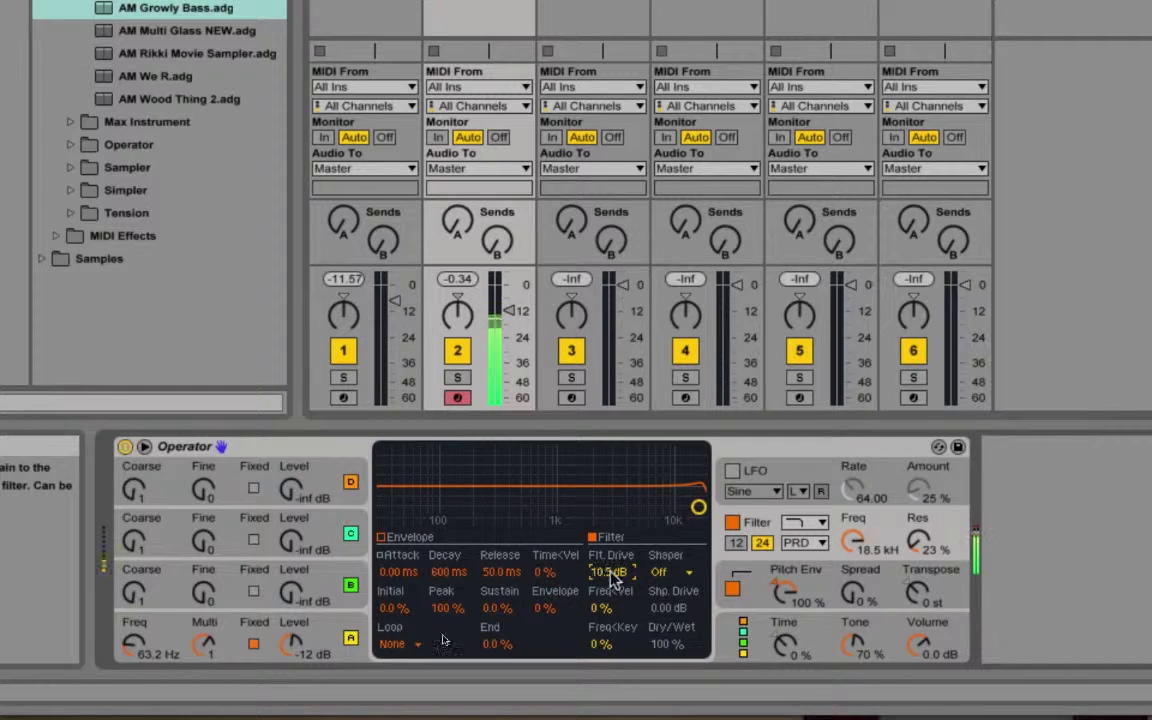
Try the filter cutoff at 170 Hz, then raise it to 5.44 kHz.
mouse_move(860, 540)
left_mouse_down()
mouse_move(860, 590)
mouse_move(858, 543)
left_mouse_up()
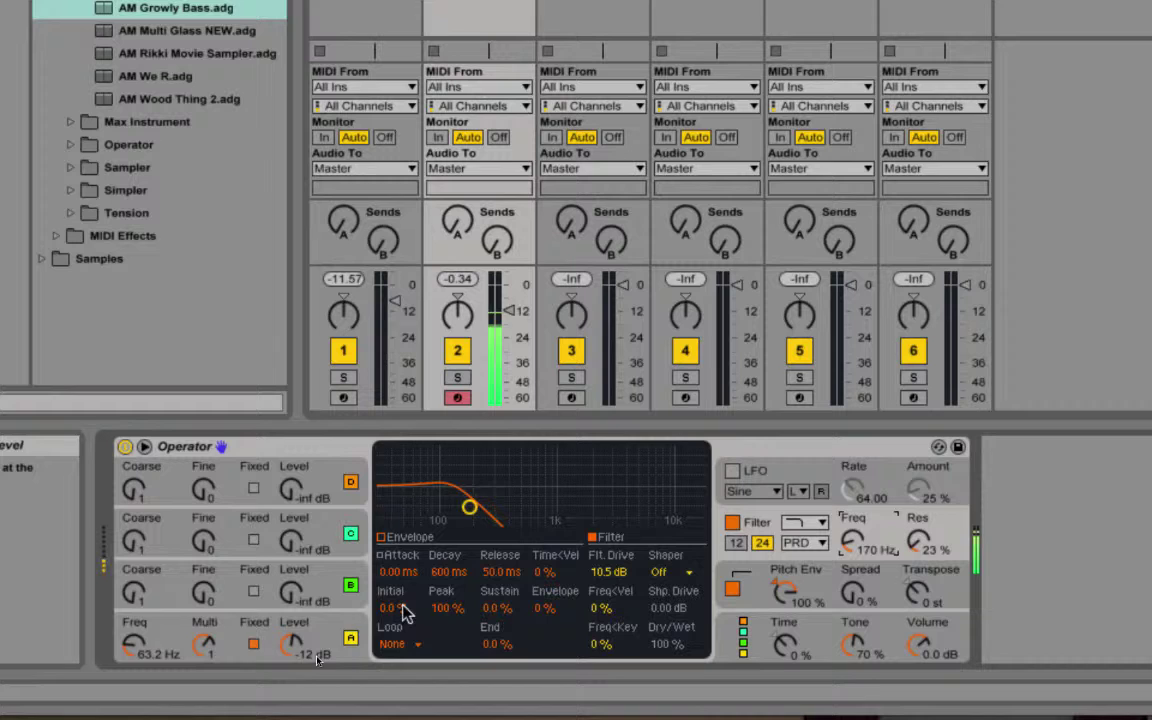
left_click(291, 643)
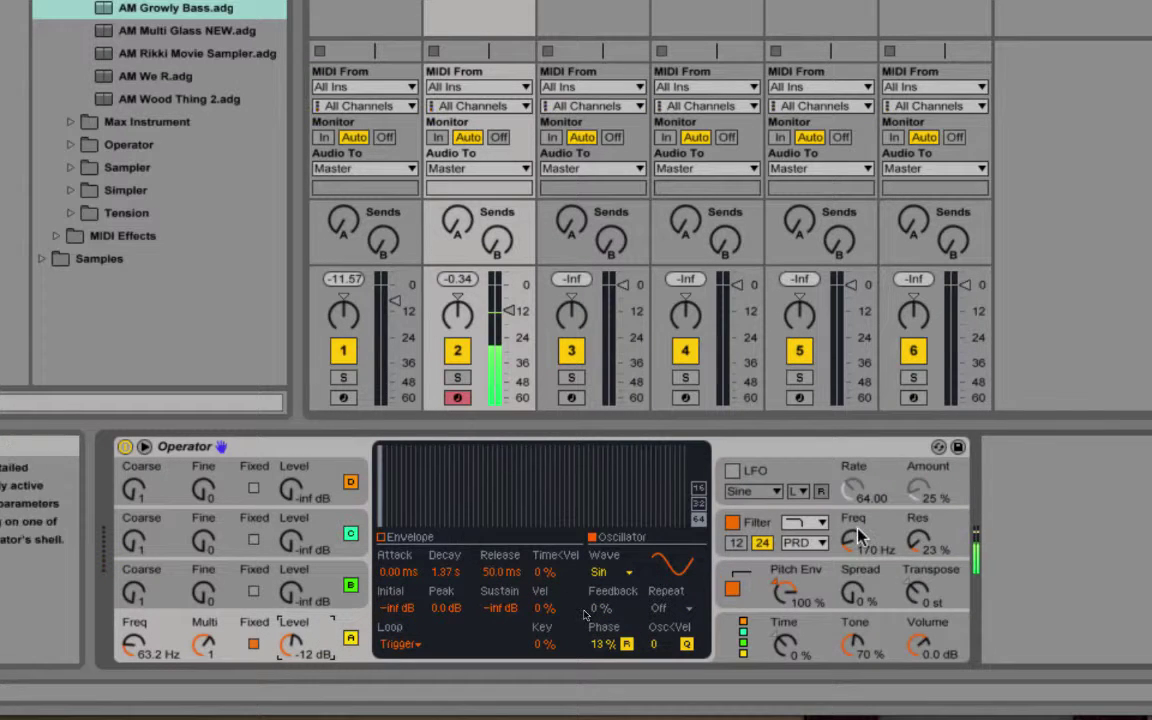
left_click_drag(852, 544, 852, 455)
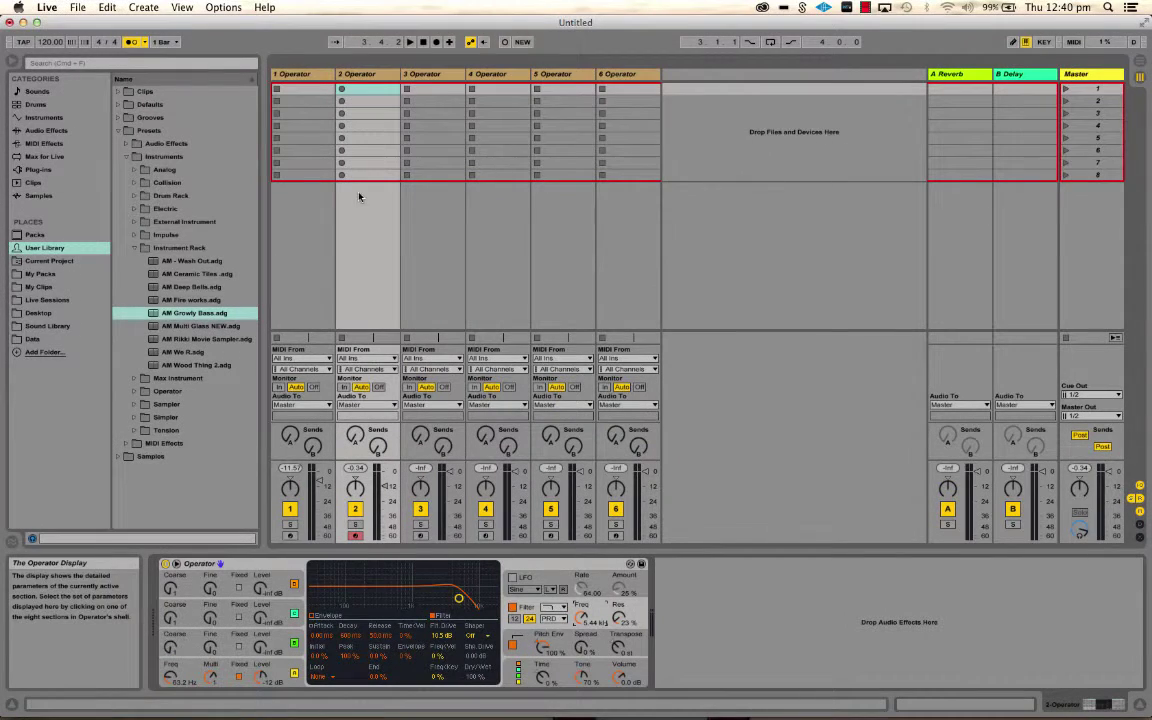
Select track 3's Operator and switch its algorithm to the one with all four oscillators in parallel.
left_click(420, 74)
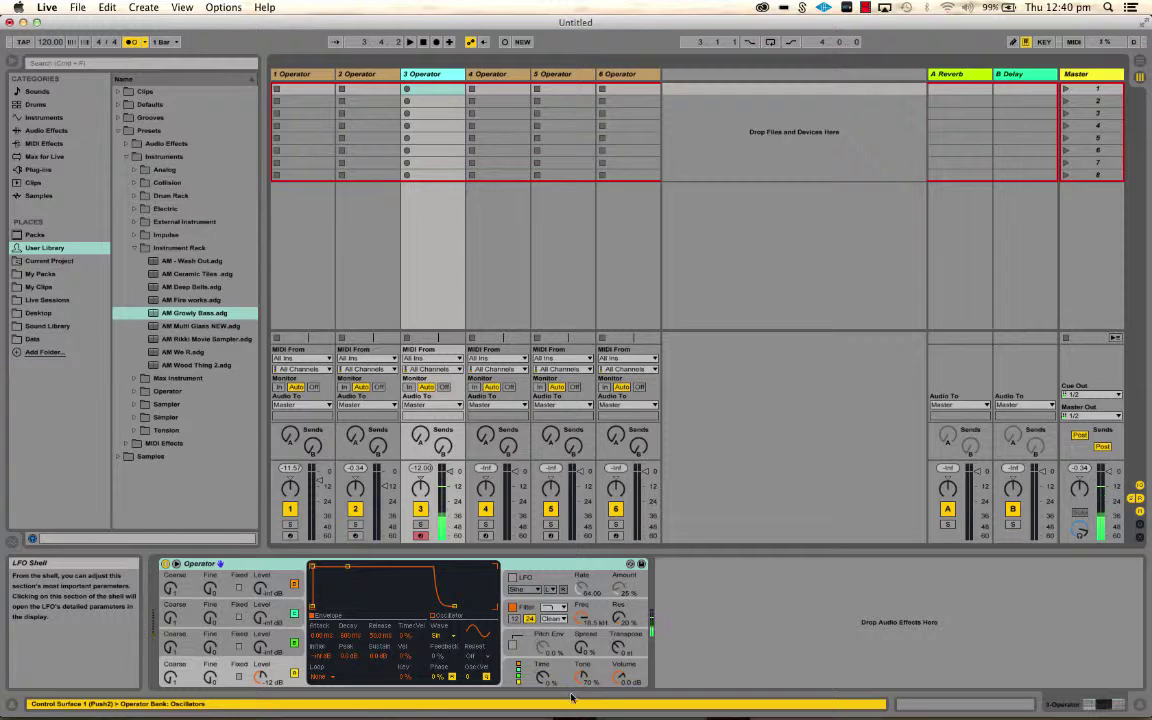
left_click(557, 567)
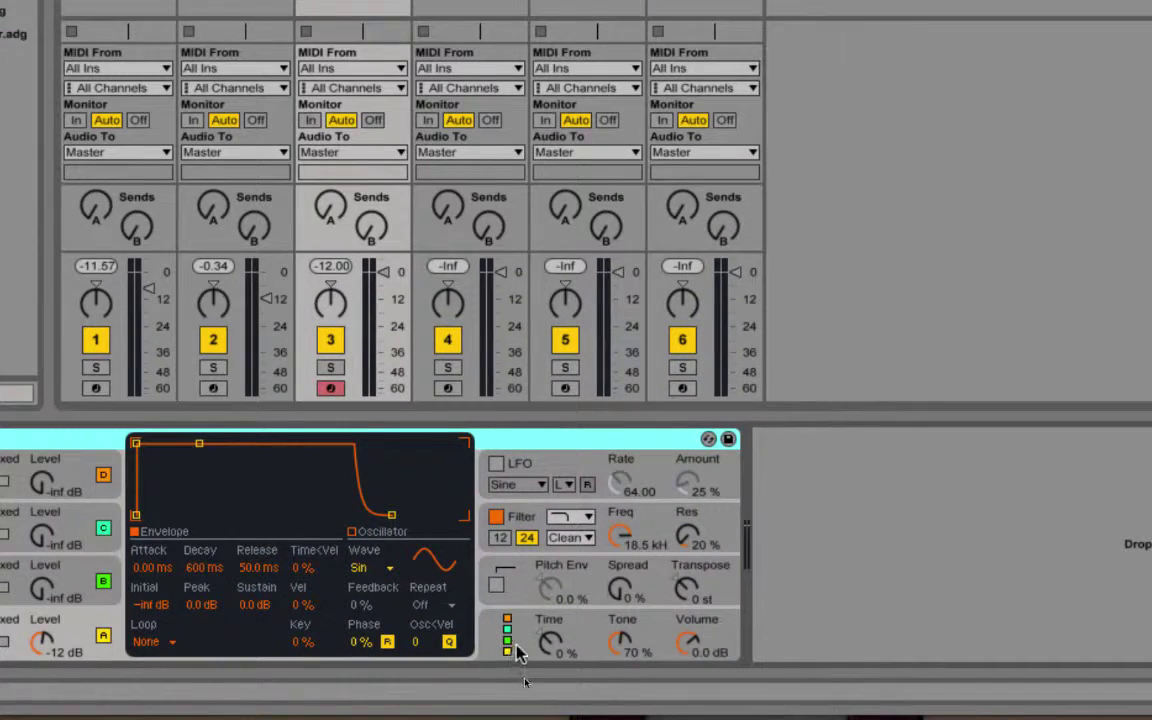
left_click(520, 648)
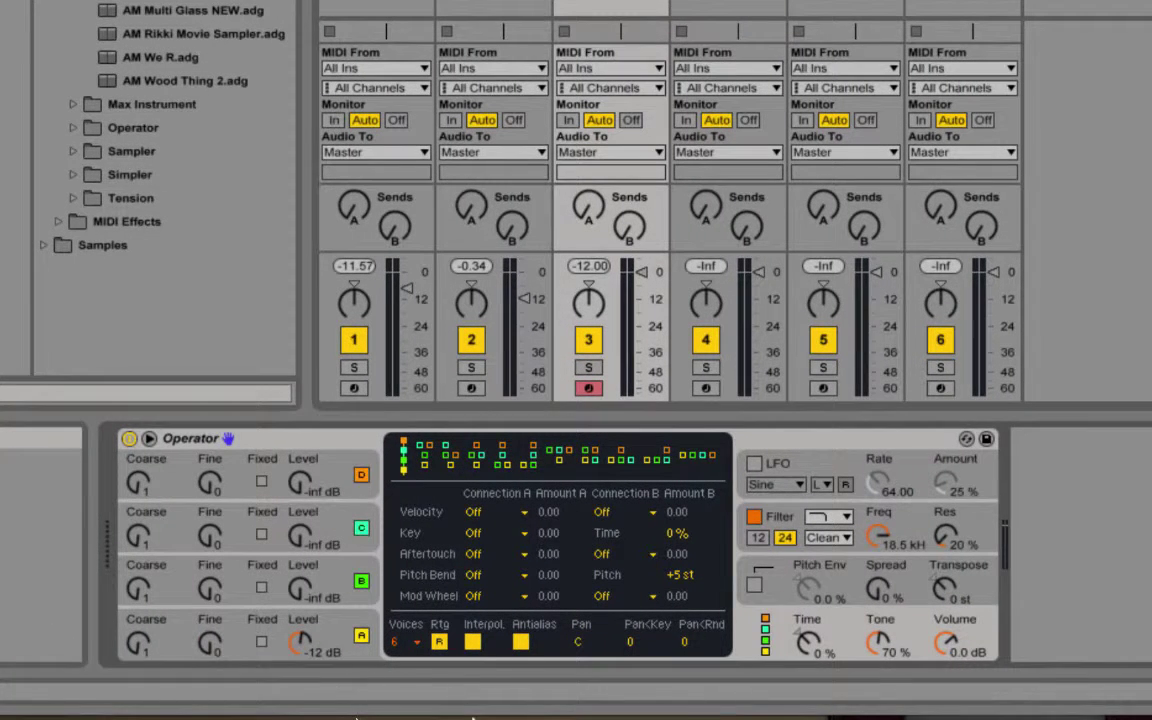
left_click(699, 457)
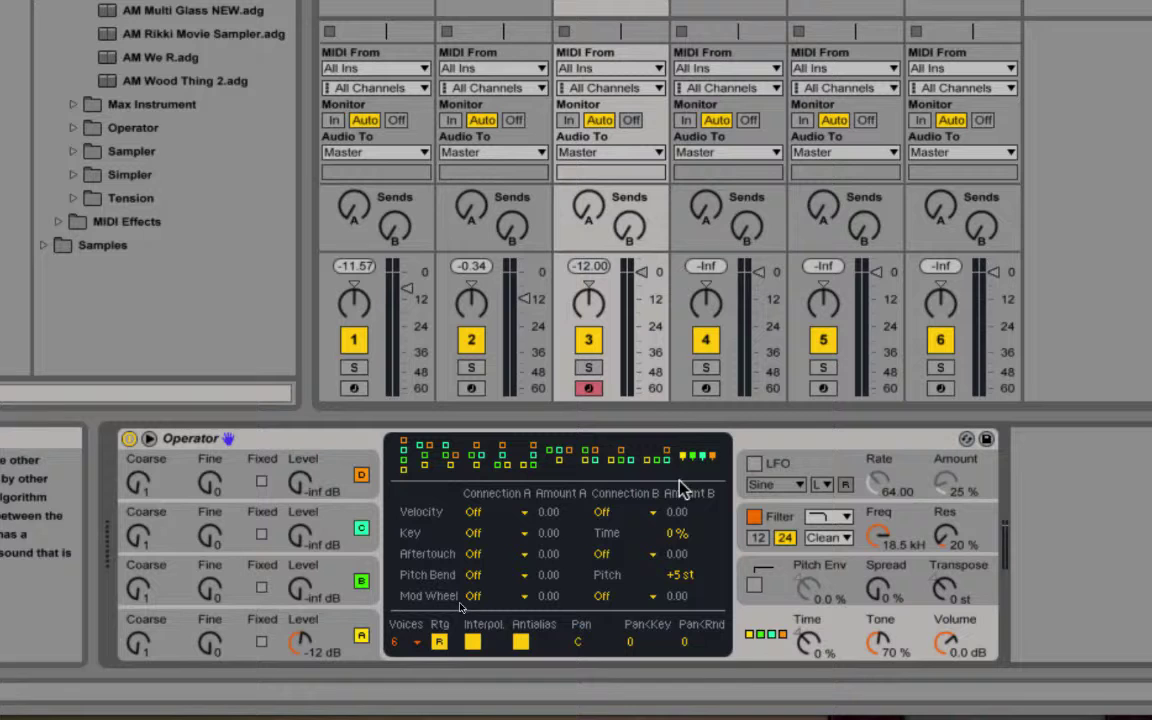
Set oscillator A's level to -17 dB and oscillator B's level to -14 dB.
left_click_drag(302, 641, 262, 680)
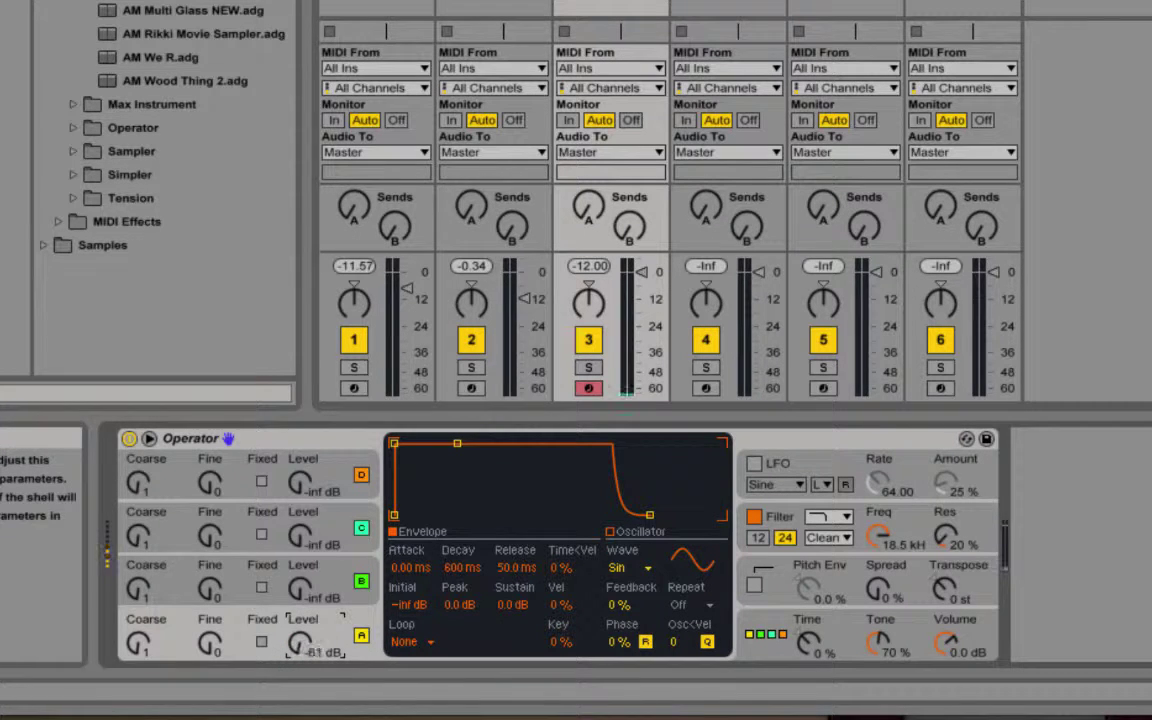
left_click_drag(302, 641, 297, 569)
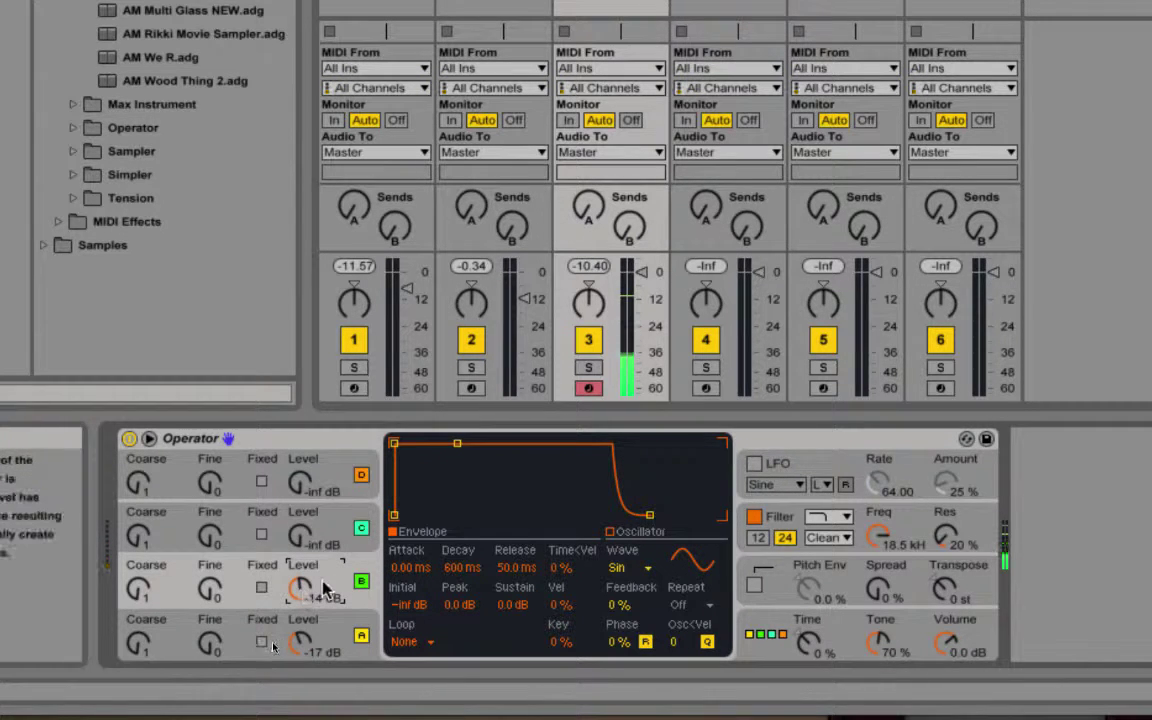
Set oscillator B's waveform to Noise White at a level of -34 dB and raise oscillator A's level to -13 dB.
left_click(617, 568)
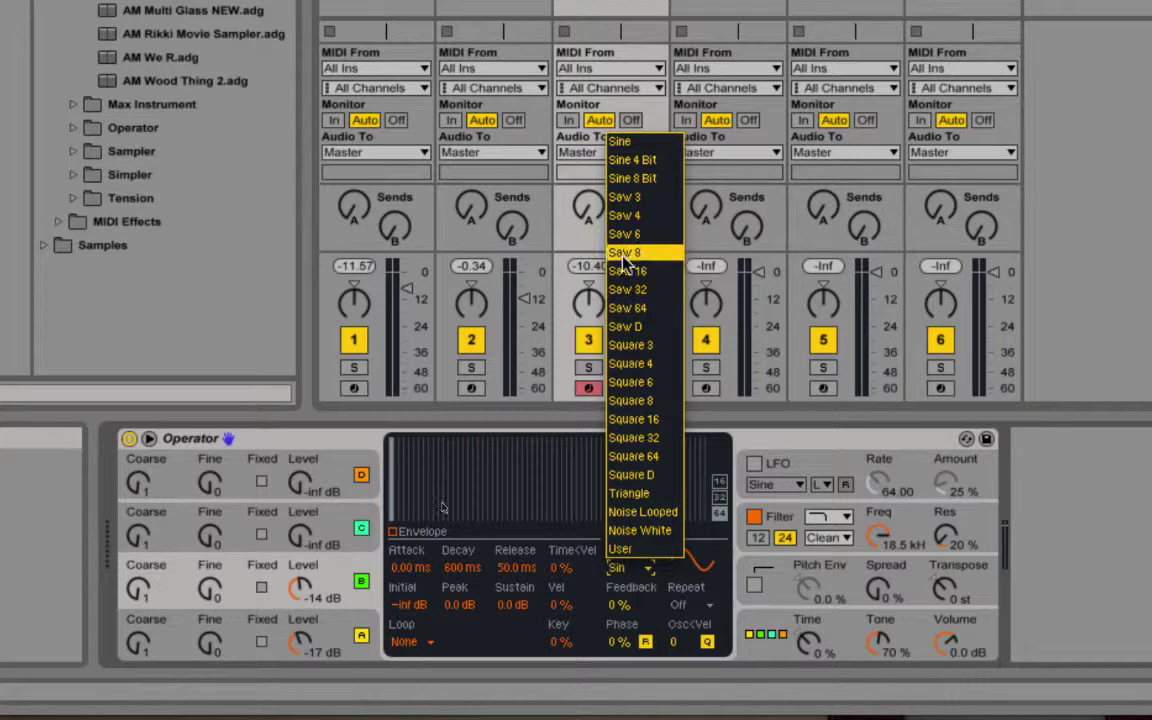
left_click(643, 531)
left_click_drag(303, 574, 305, 588)
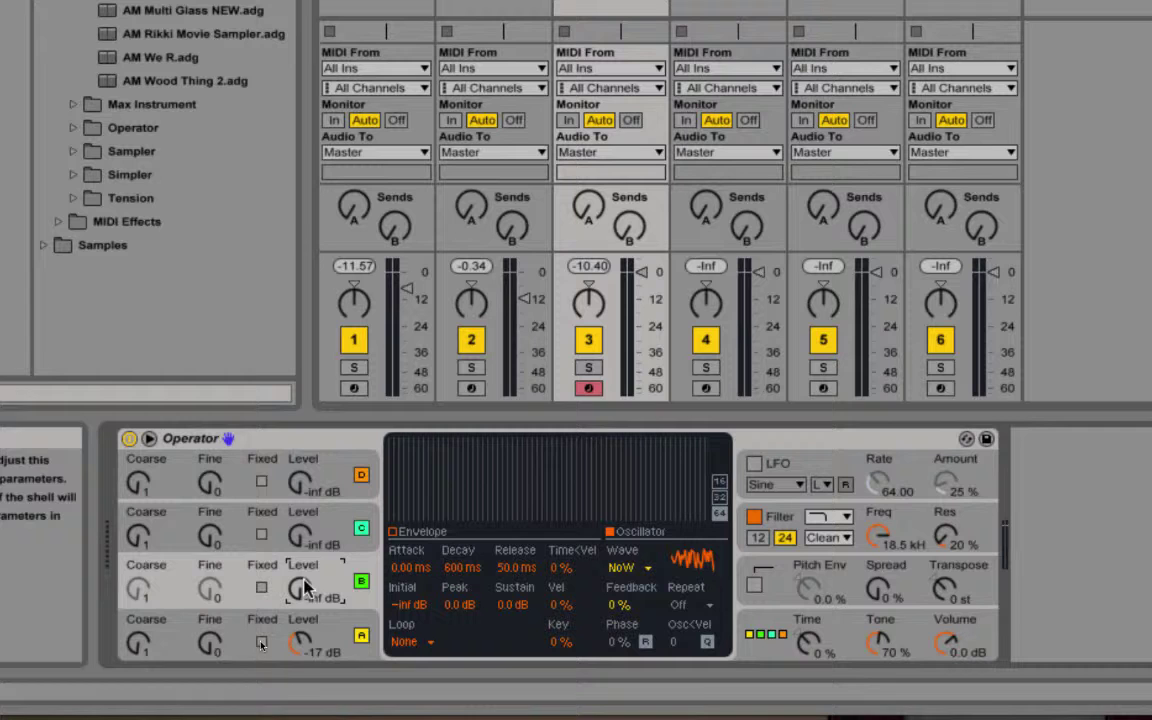
left_click_drag(303, 643, 300, 620)
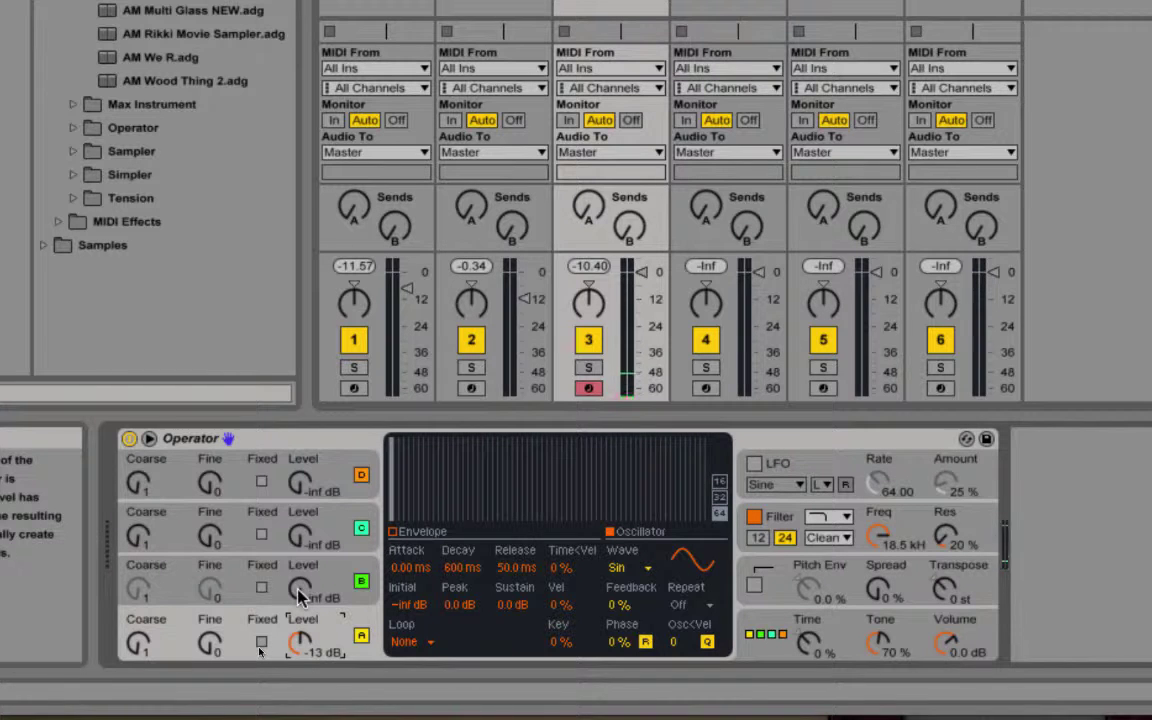
left_click_drag(300, 595, 300, 585)
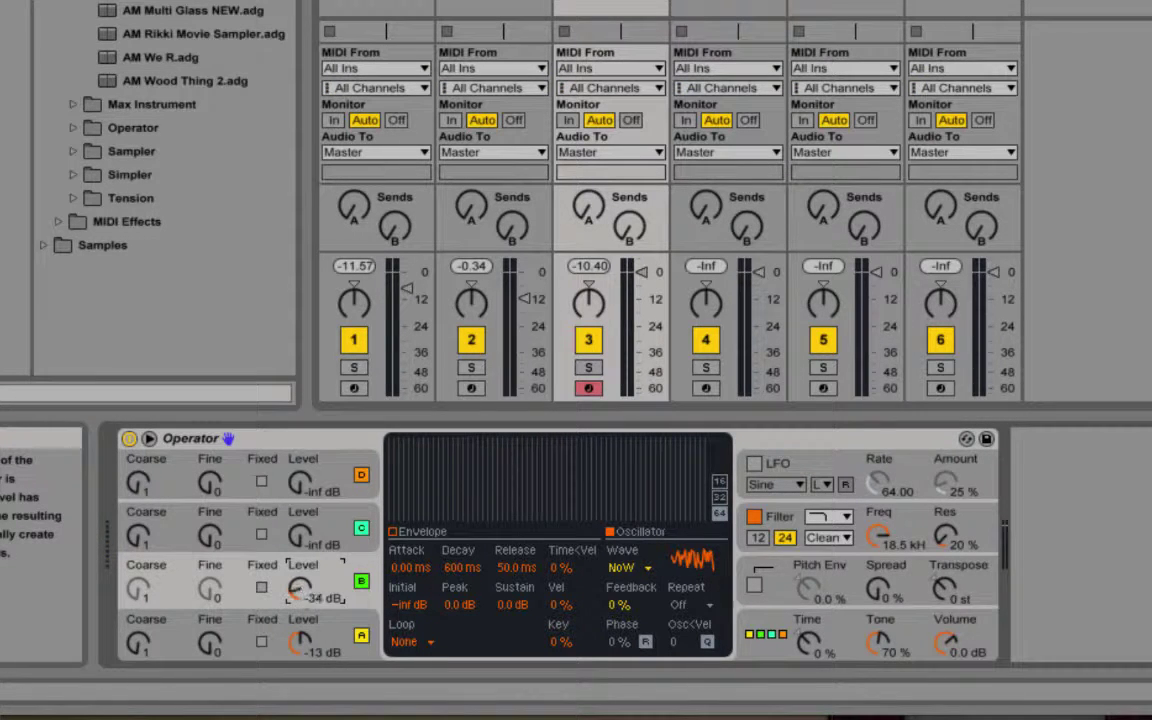
Change oscillator B's waveform to Saw 32 and set its level to -17 dB.
left_click(632, 572)
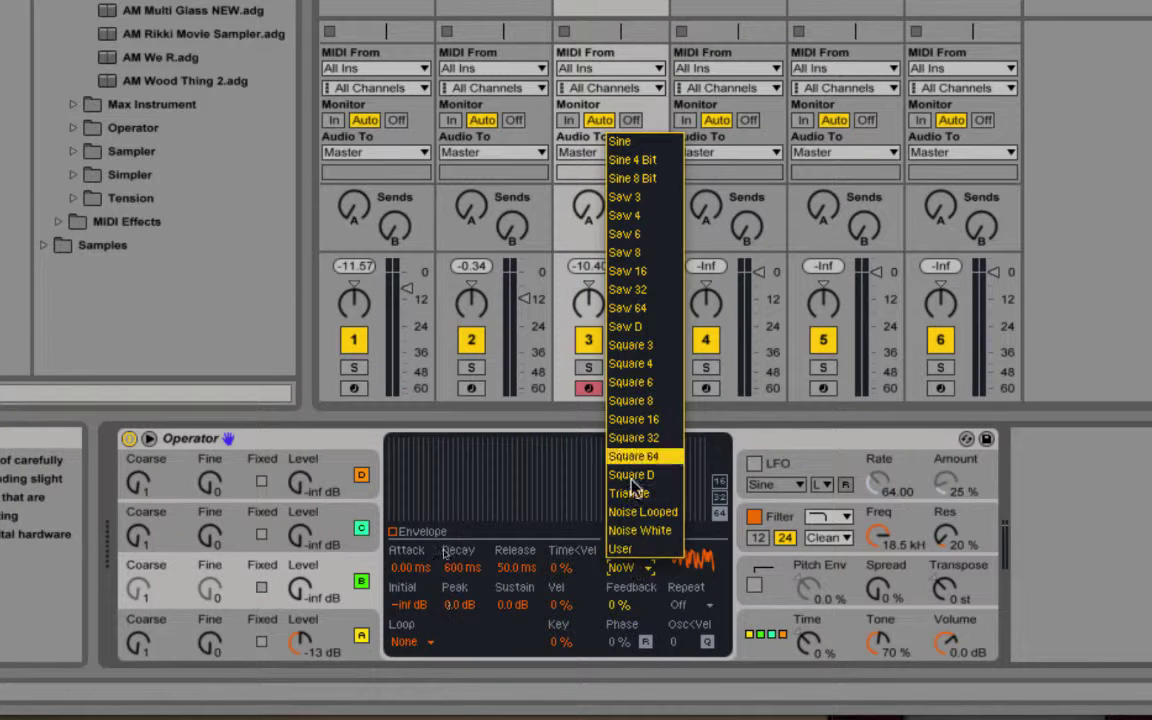
left_click(628, 287)
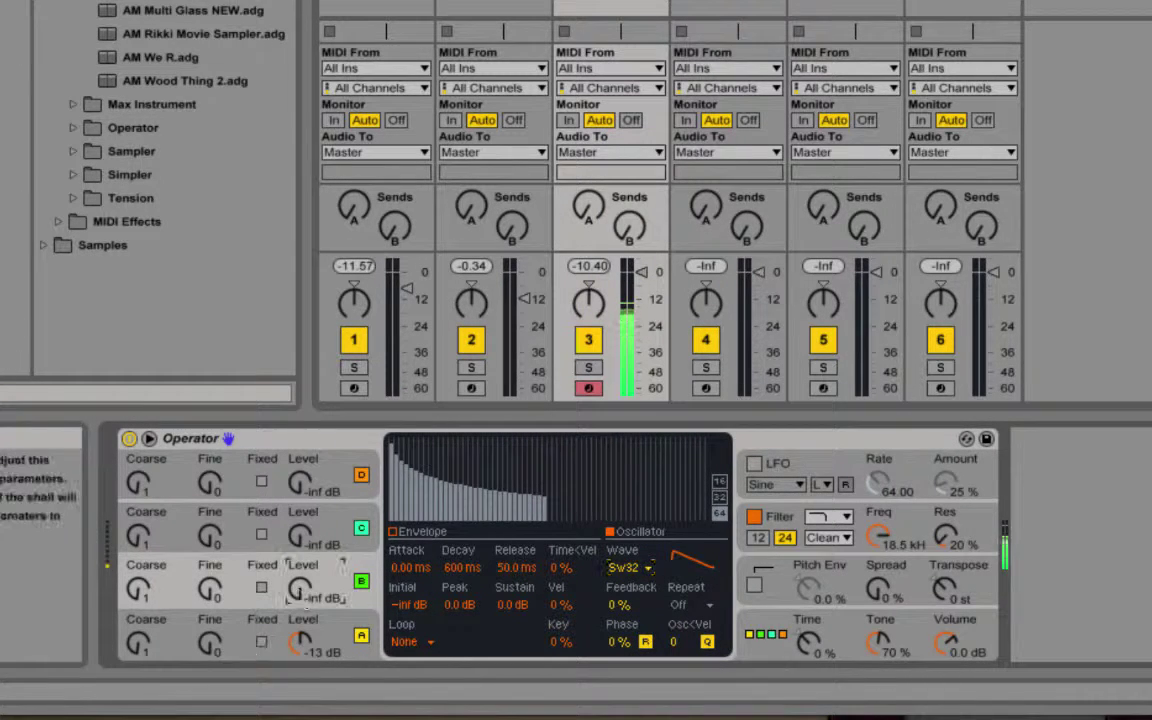
left_click_drag(300, 590, 300, 570)
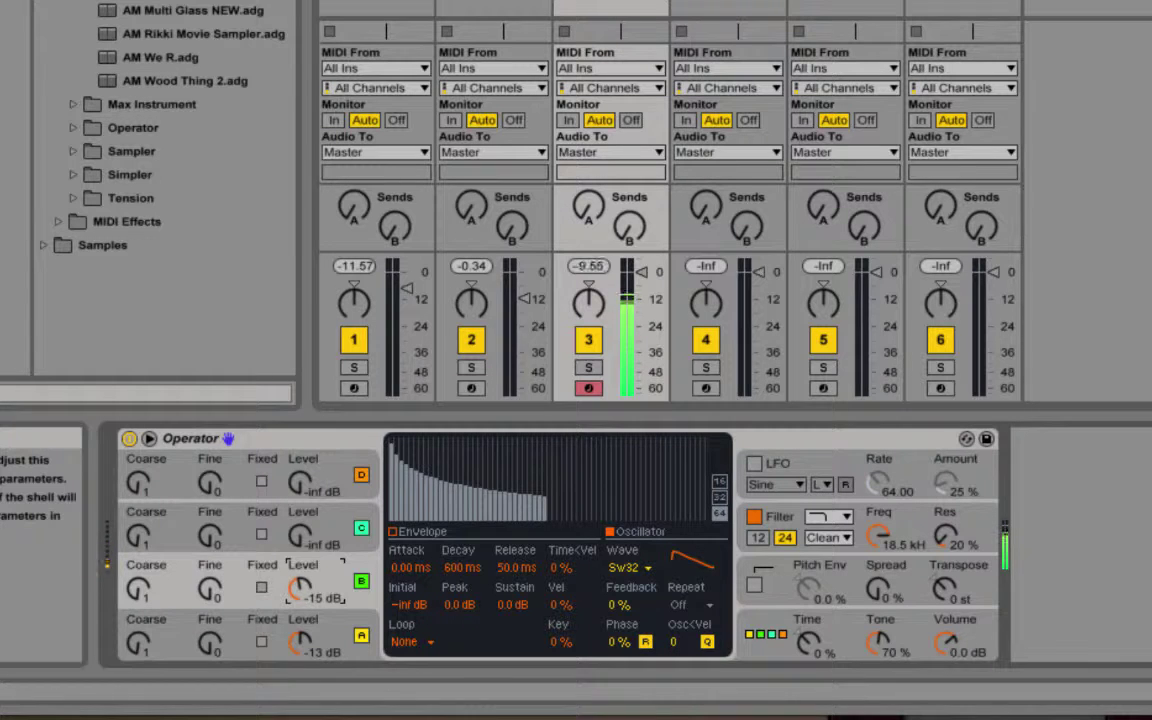
left_click_drag(300, 588, 300, 582)
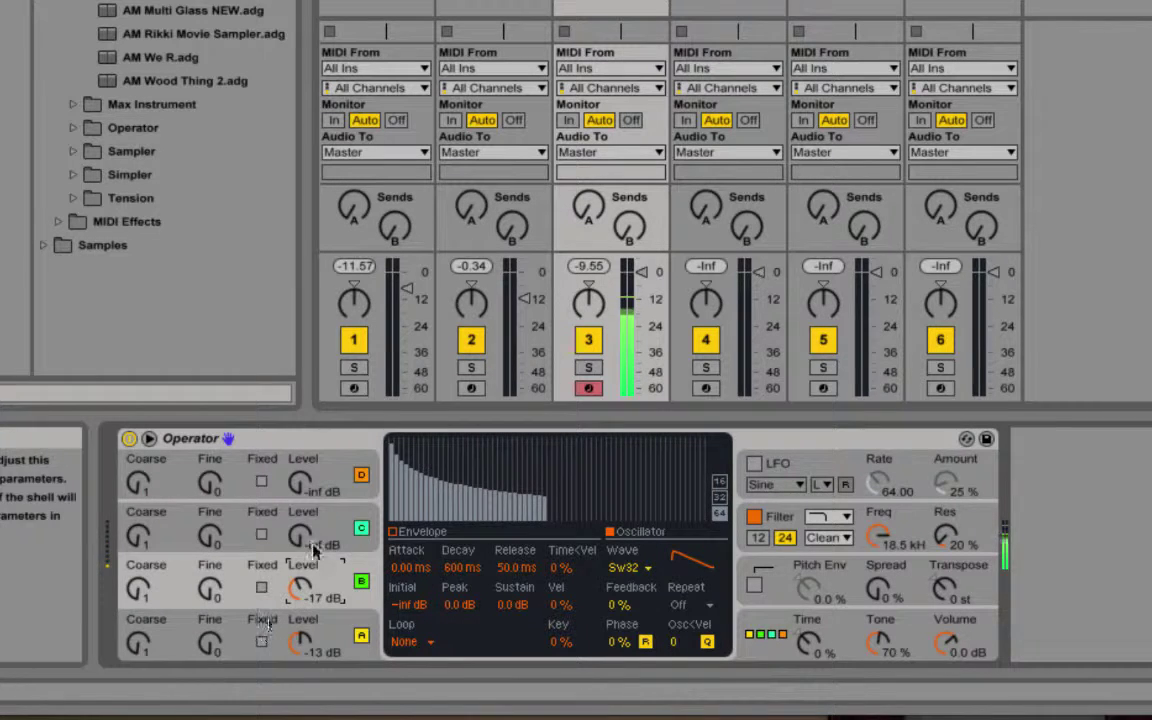
Set oscillator C's waveform to Noise White and bring its level to -34 dB.
left_click(311, 533)
left_click(622, 568)
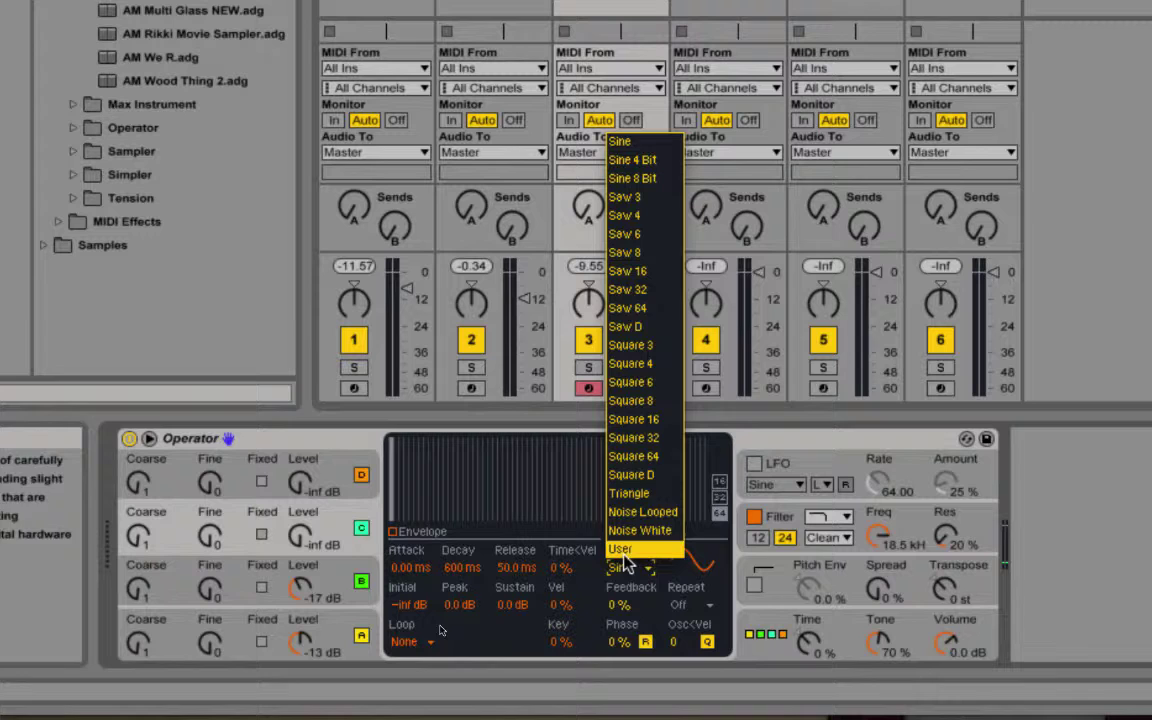
left_click(632, 530)
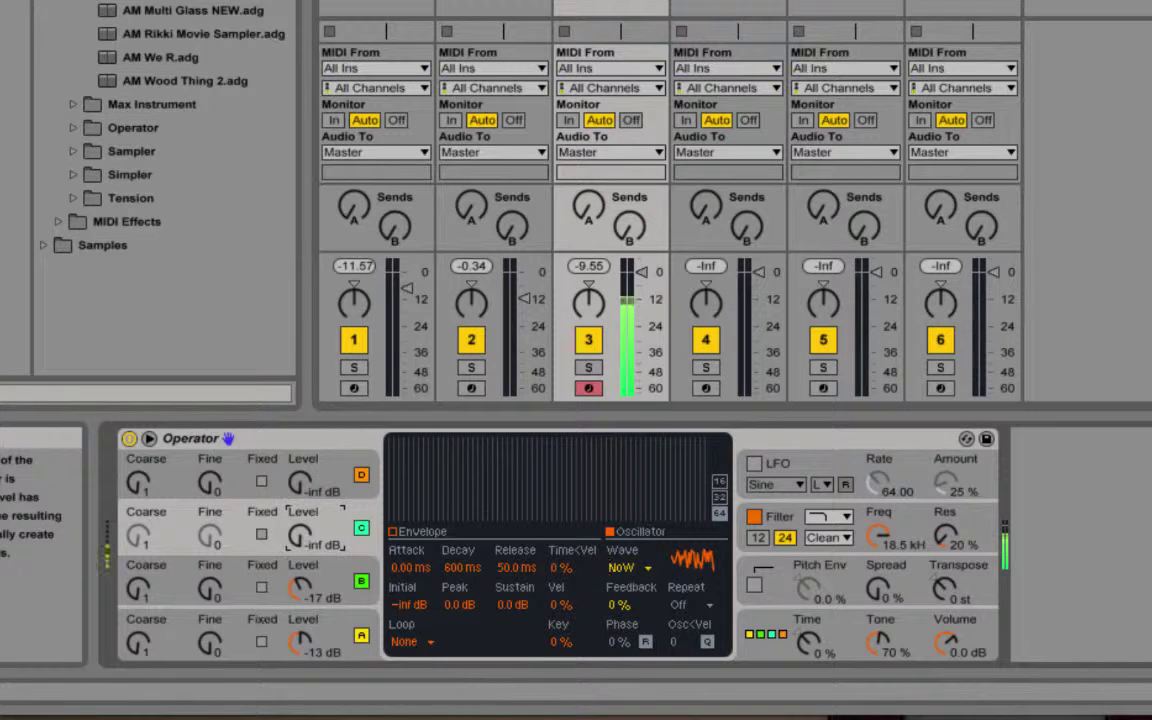
left_click_drag(310, 545, 310, 515)
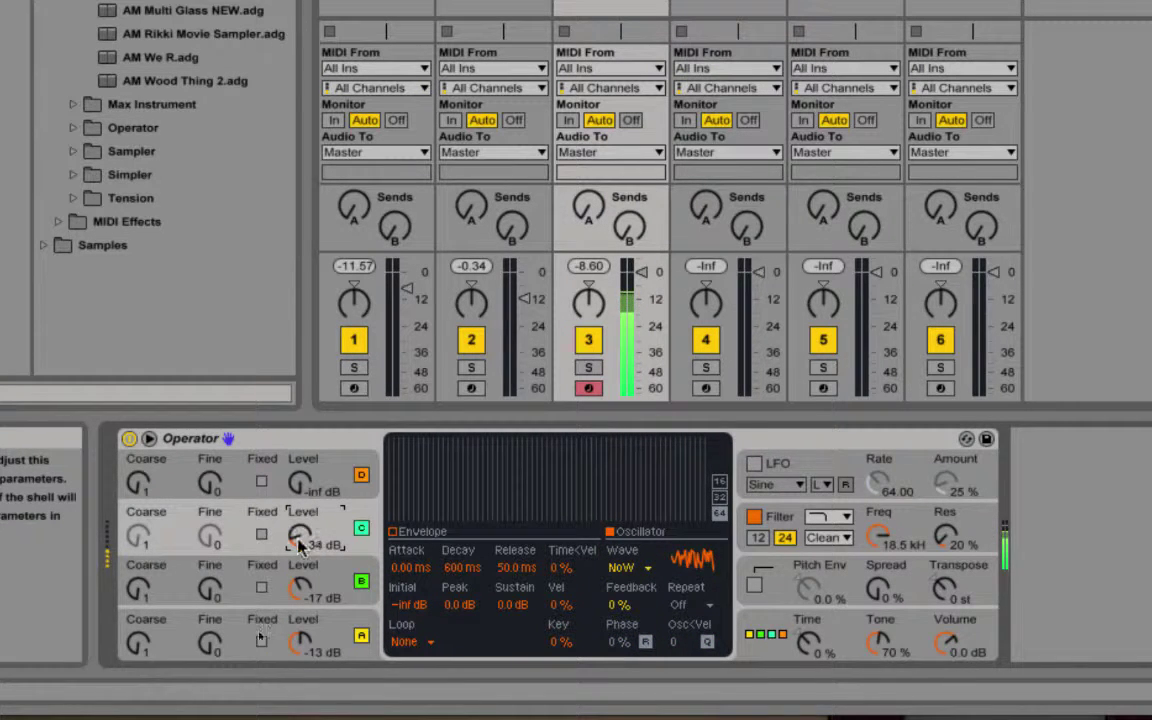
Turn the levels of oscillators C and B down to -inf dB so only oscillator A sounds.
left_click_drag(300, 590, 300, 596)
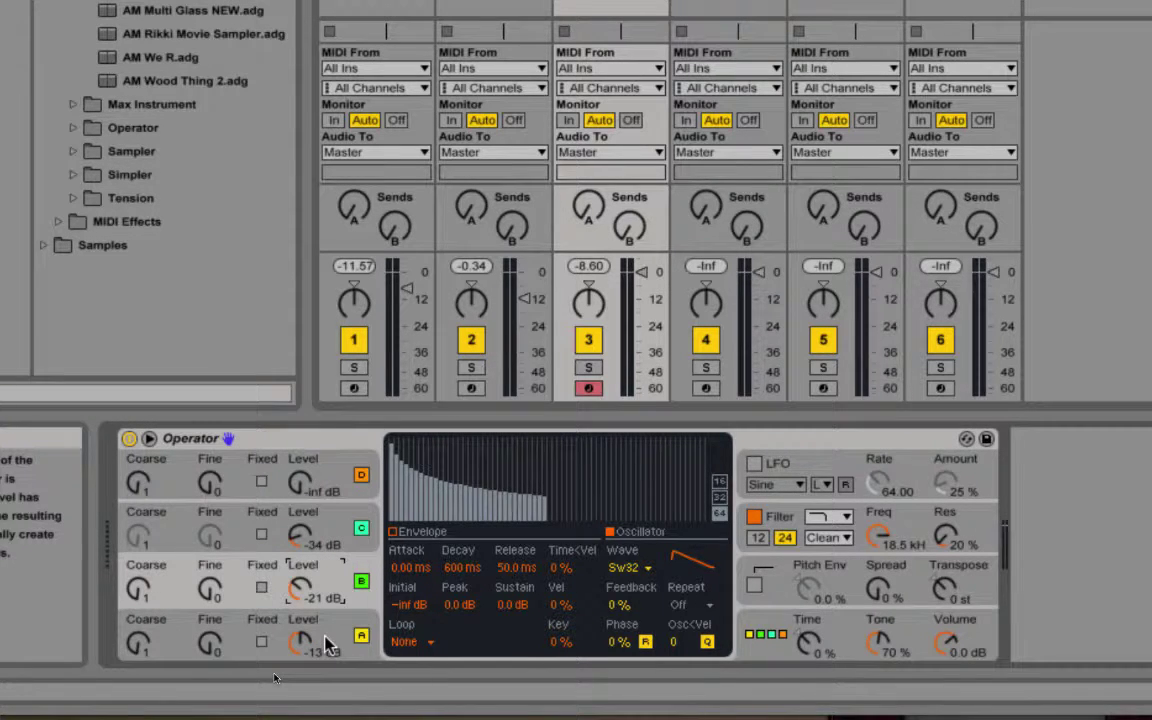
left_click_drag(298, 525, 296, 541)
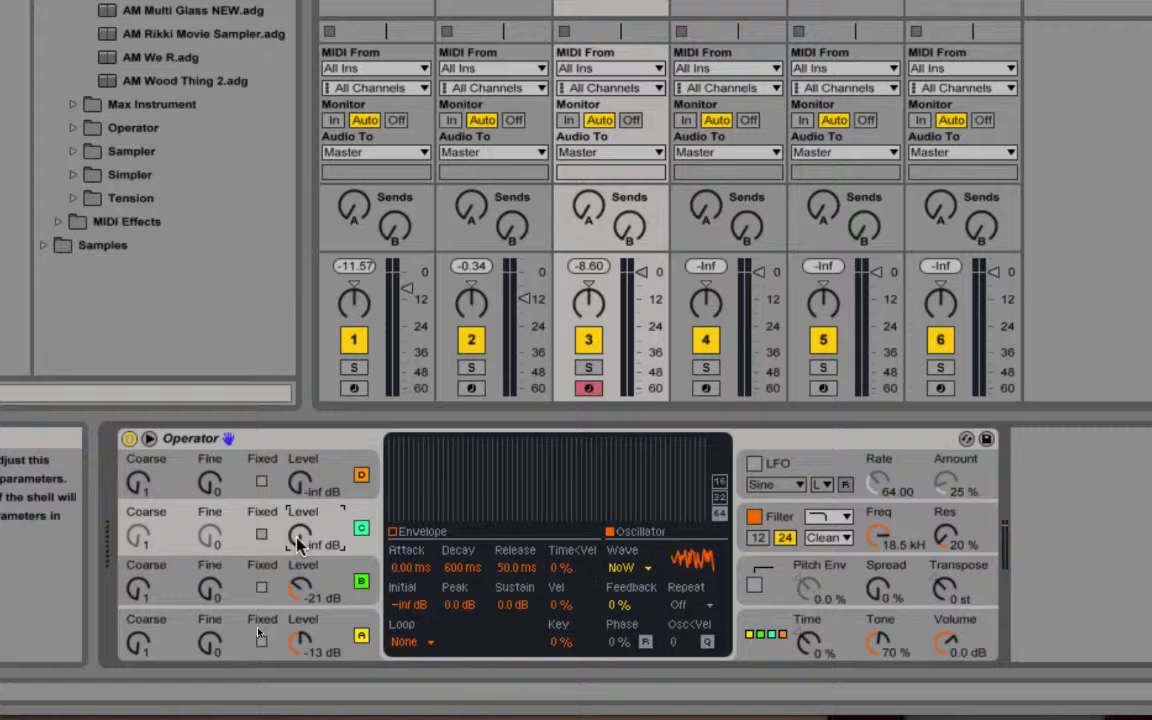
left_click(299, 587)
left_click_drag(299, 587, 299, 606)
left_click(302, 641)
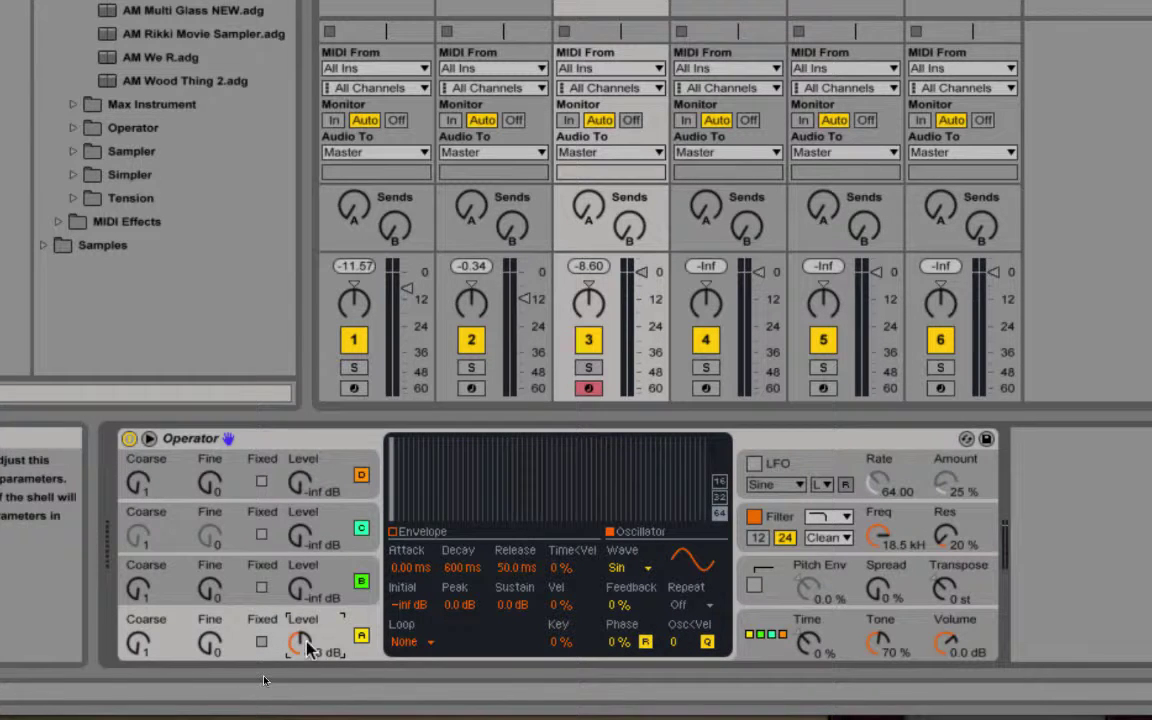
Switch the algorithm to the serial stack of all four oscillators and test oscillator B alone at -11 dB with oscillator A silenced.
left_click(770, 628)
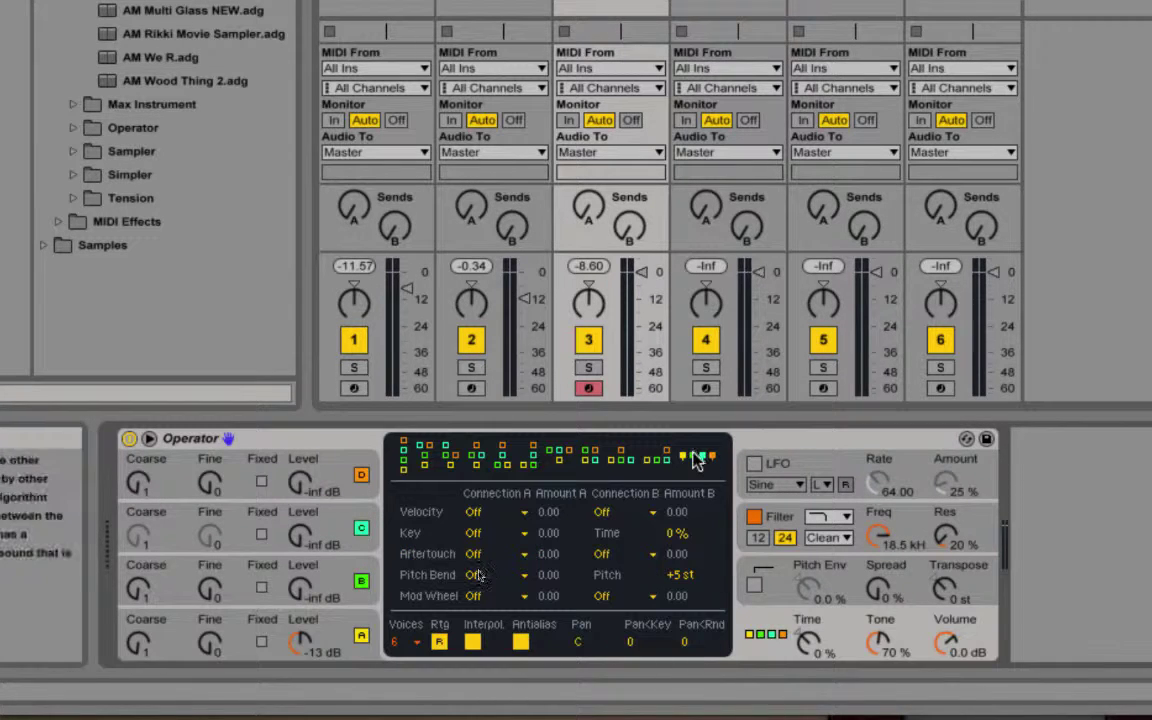
left_click(405, 460)
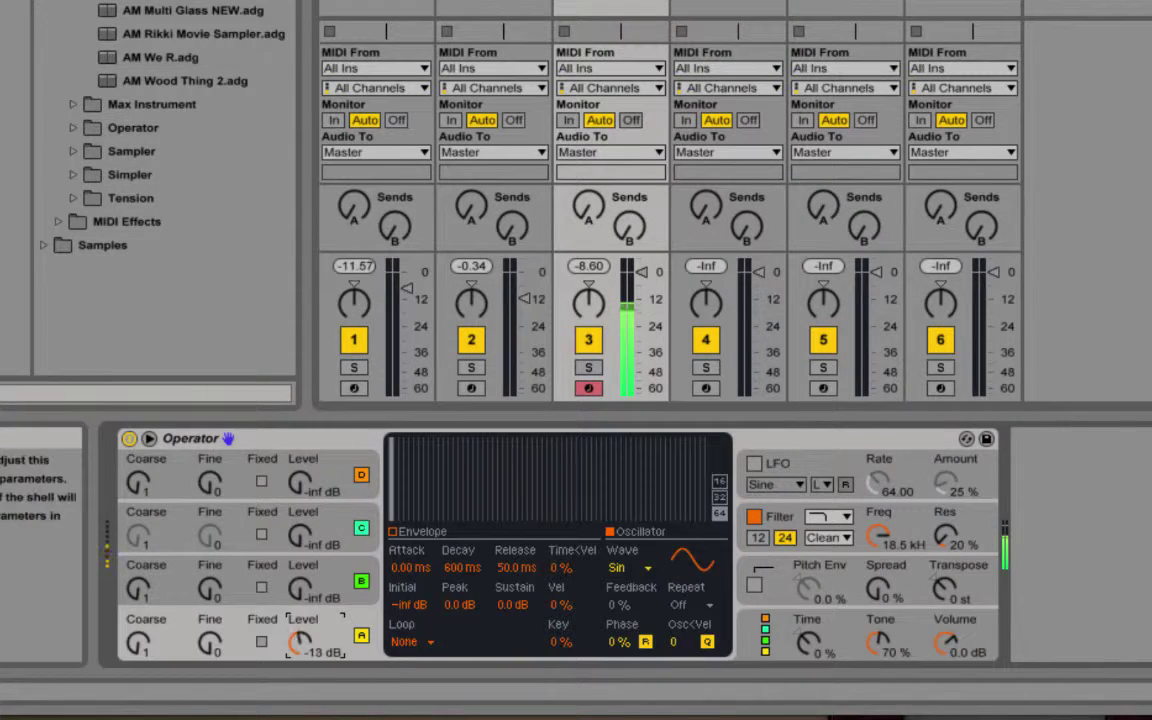
left_click(298, 642)
left_click_drag(300, 642, 300, 672)
left_click_drag(301, 588, 301, 548)
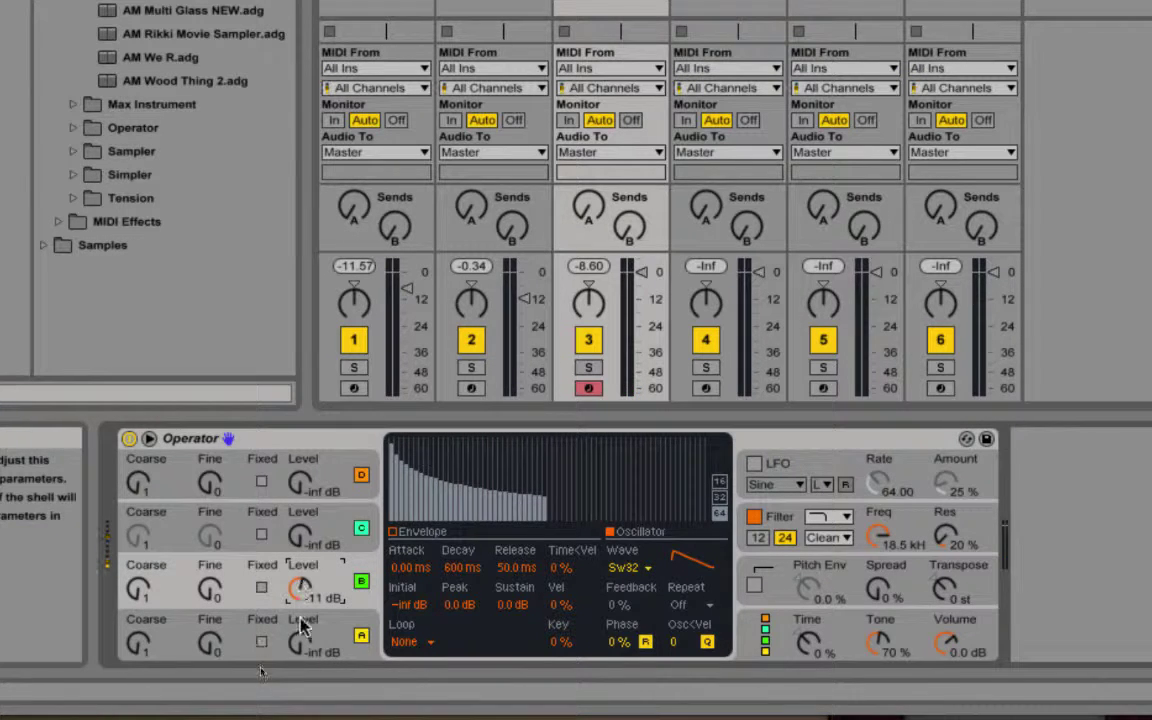
Silence oscillator B and bring oscillator A's level back up to -12 dB.
left_click_drag(302, 585, 298, 628)
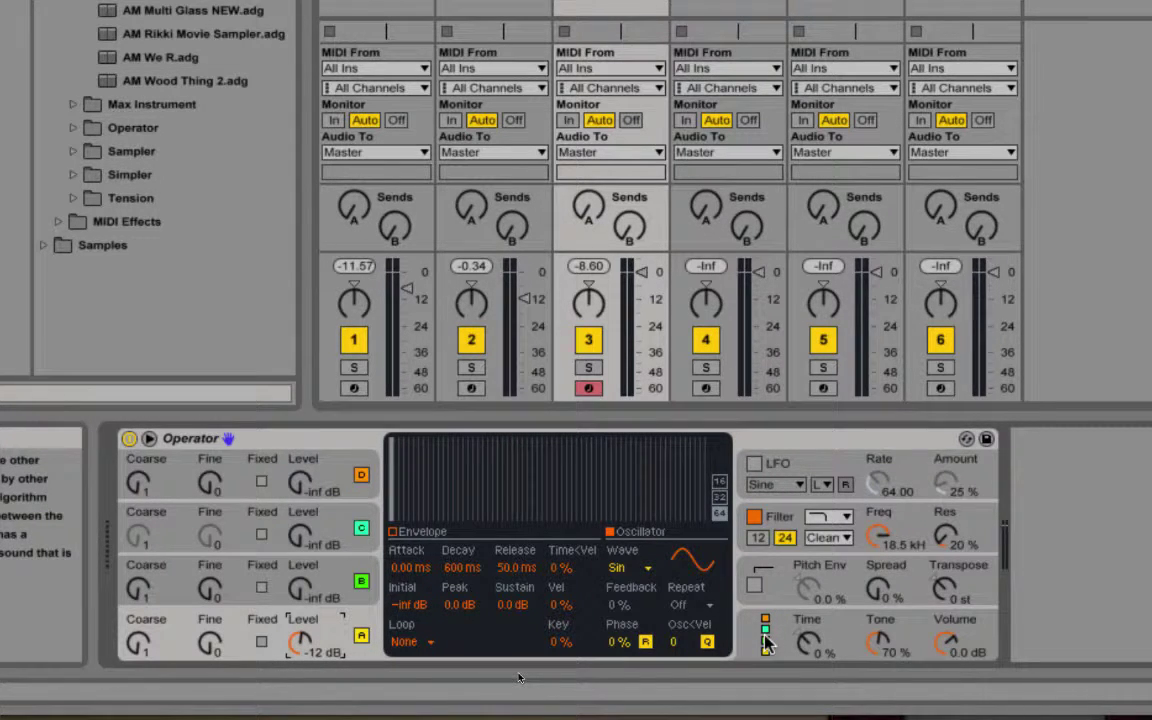
left_click(328, 578)
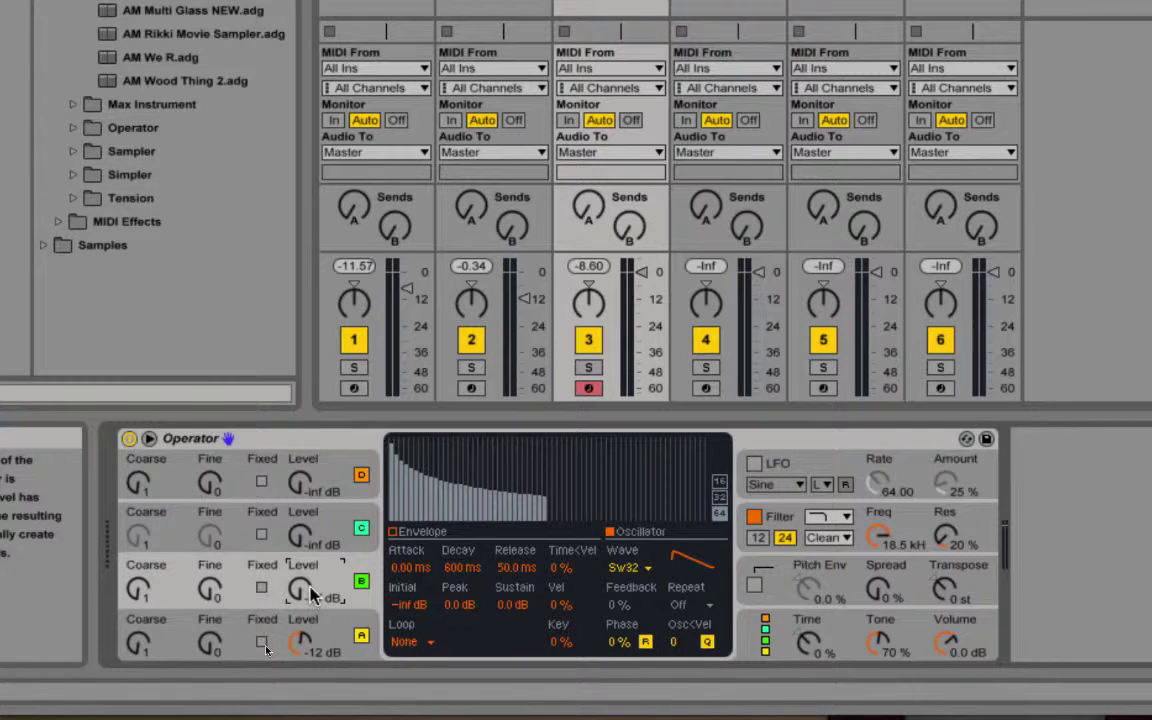
Switch the algorithm to four parallel oscillators for comparison, and return to the serial stack.
left_click(765, 630)
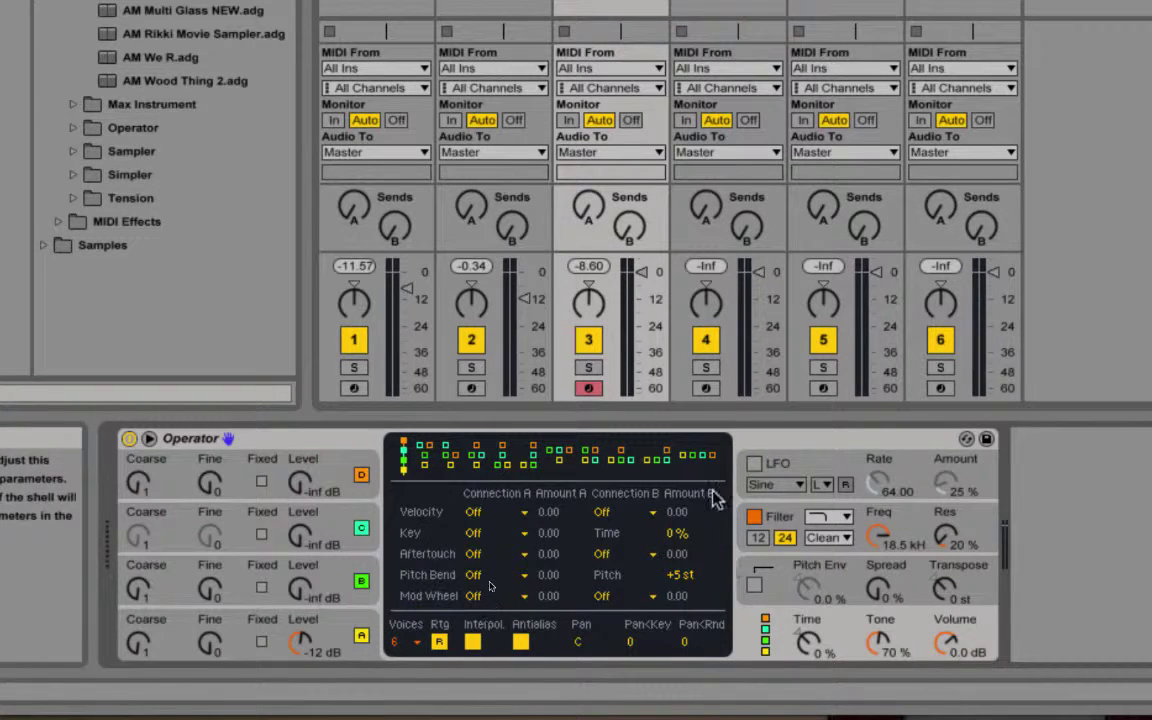
left_click(705, 455)
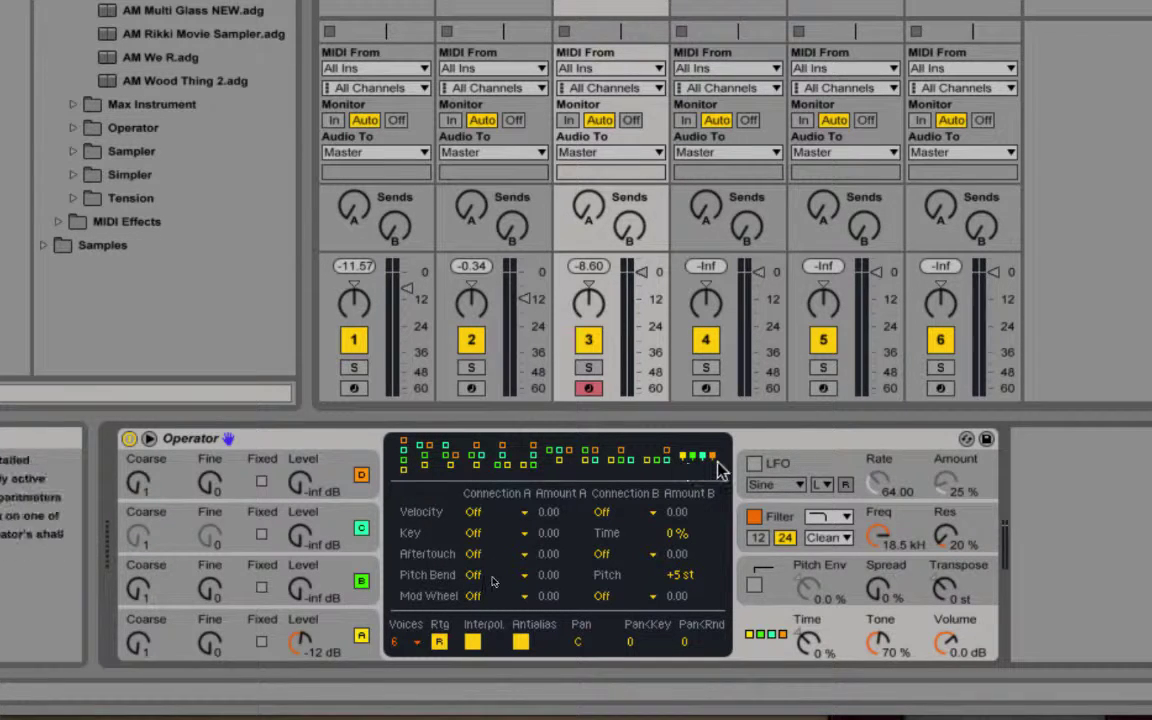
left_click(404, 462)
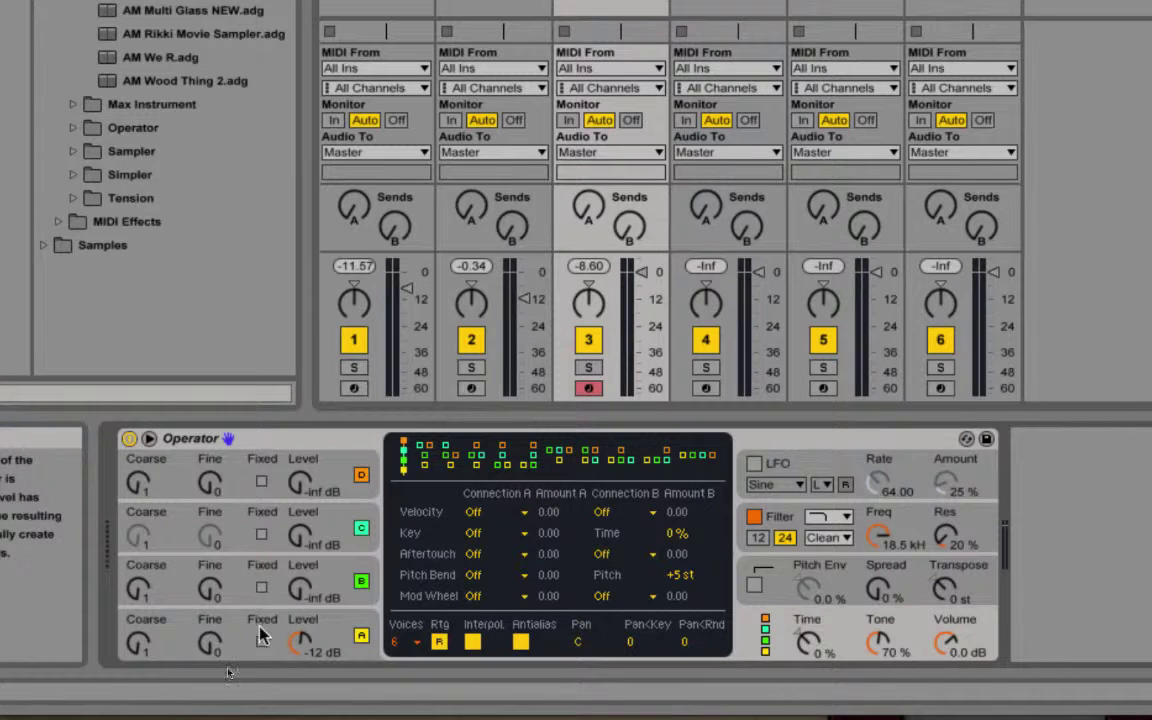
Set oscillator B's waveform to Sine and raise its level to -12 dB so it modulates oscillator A.
left_click(316, 628)
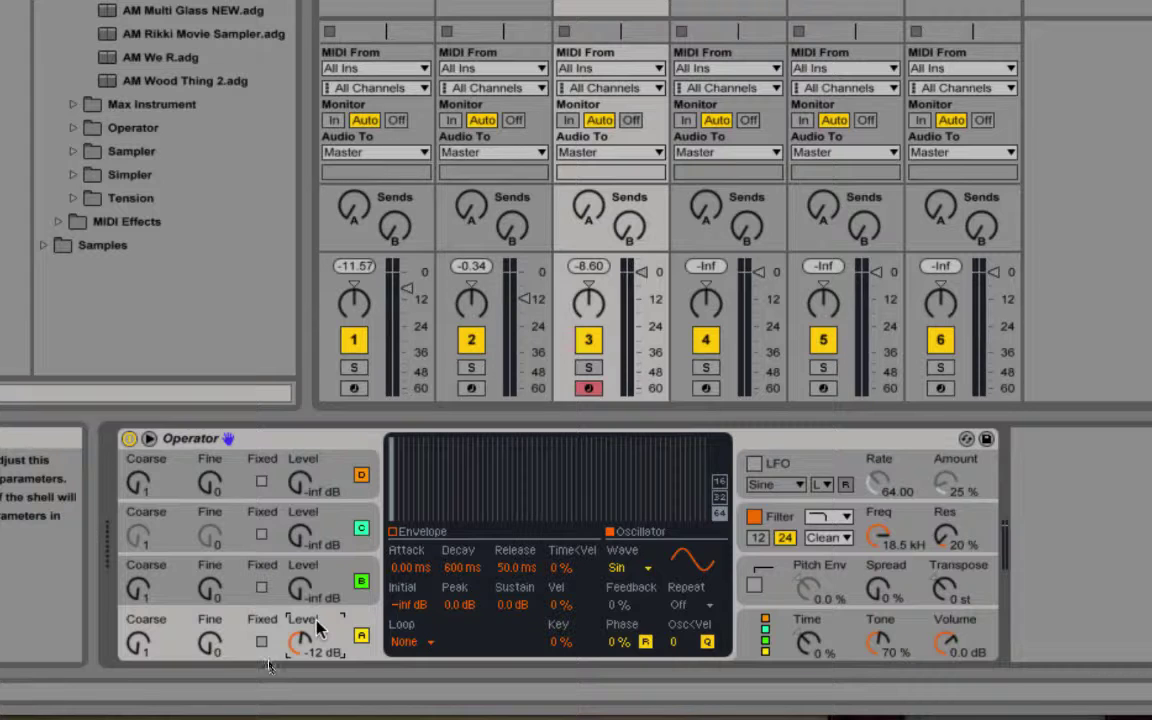
left_click(321, 585)
left_click(630, 566)
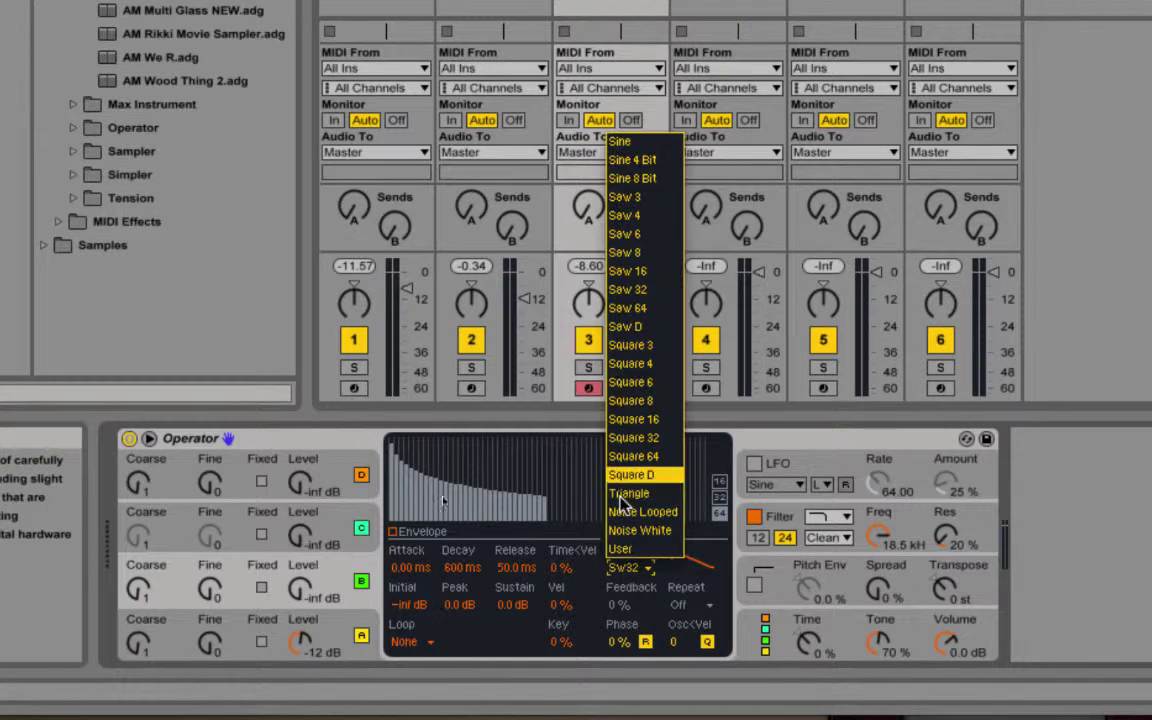
left_click(621, 143)
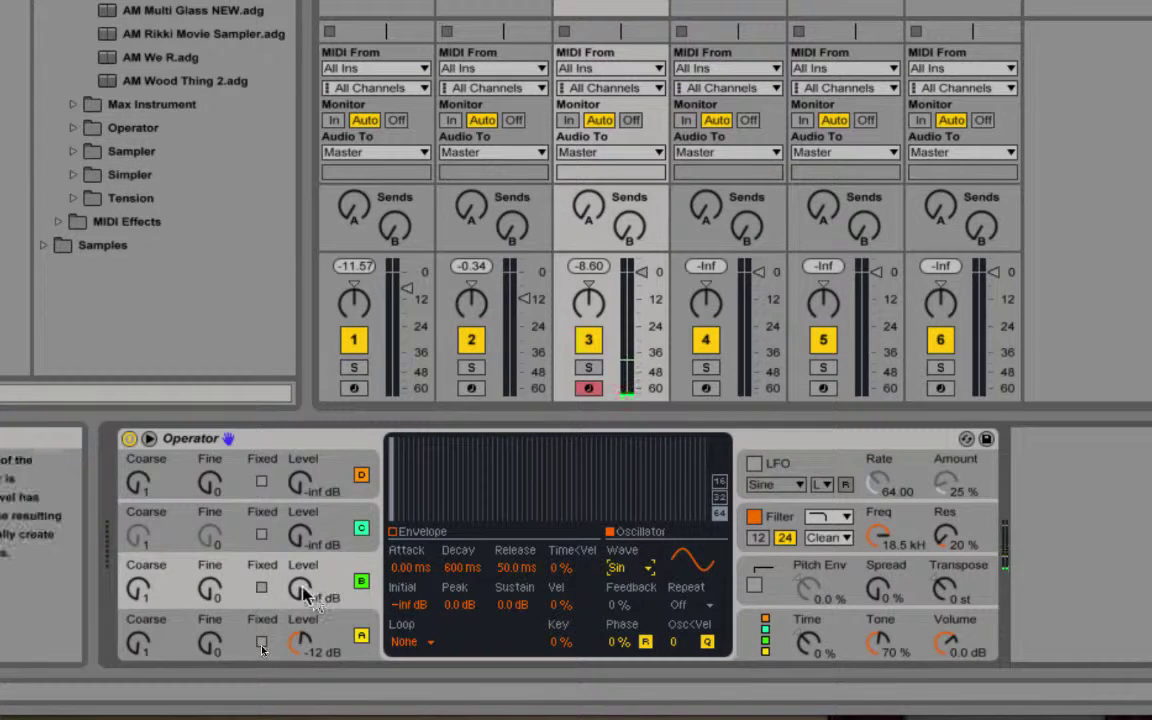
left_click_drag(305, 595, 303, 587)
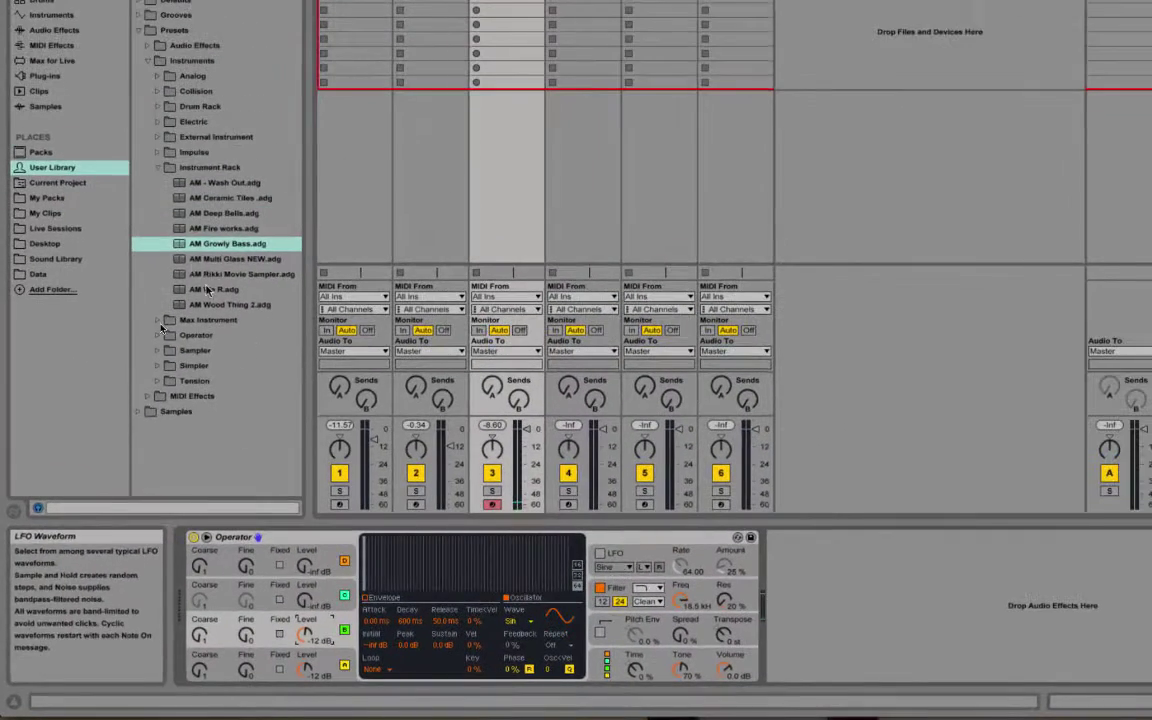
Add an EQ Eight after Operator on track 3 and show its spectrum in the expanded, enlarged display.
left_click(46, 32)
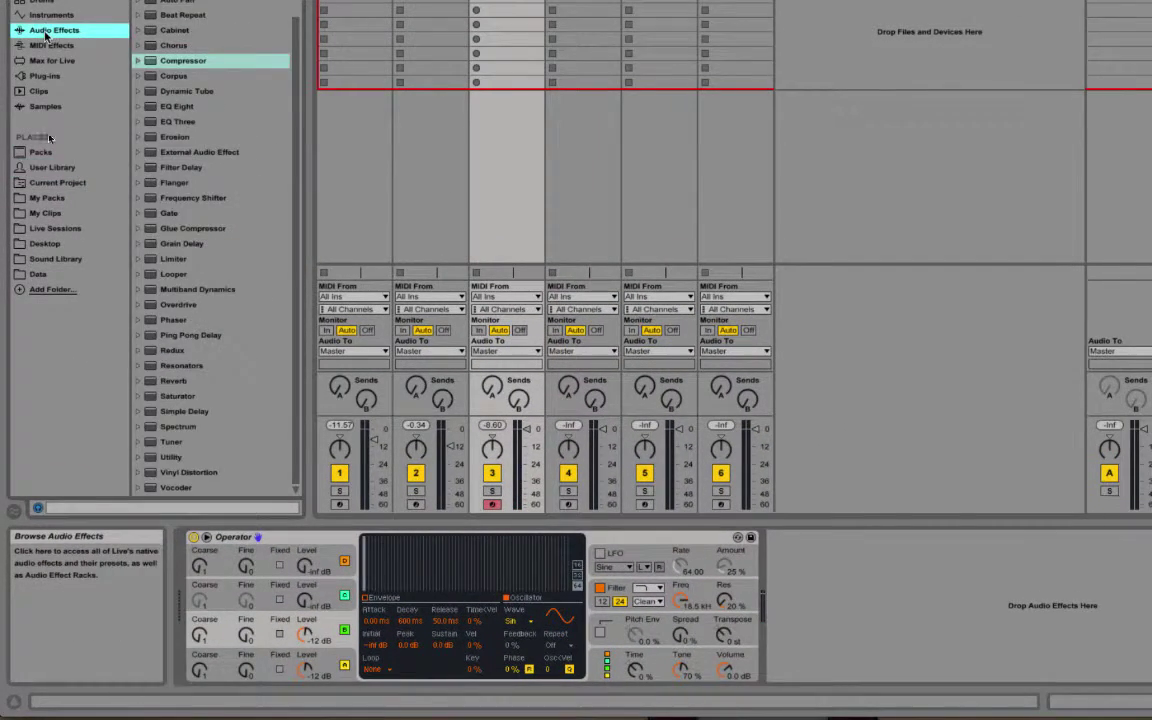
left_click(155, 107)
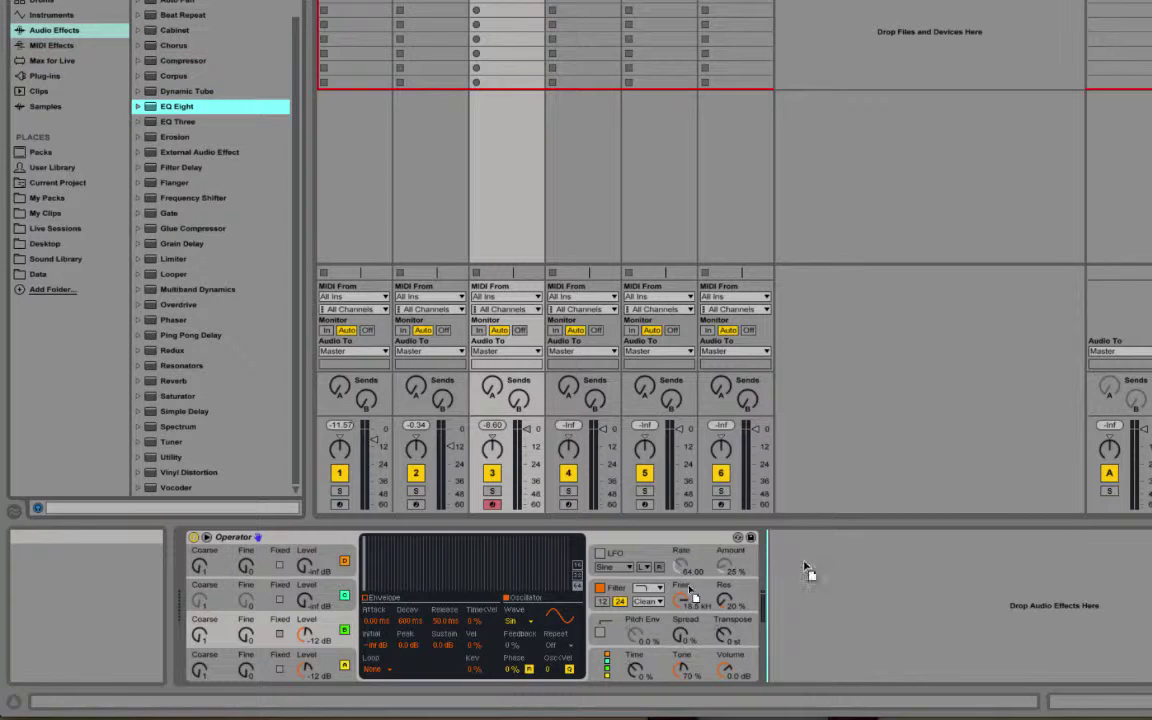
left_click_drag(805, 562, 805, 562)
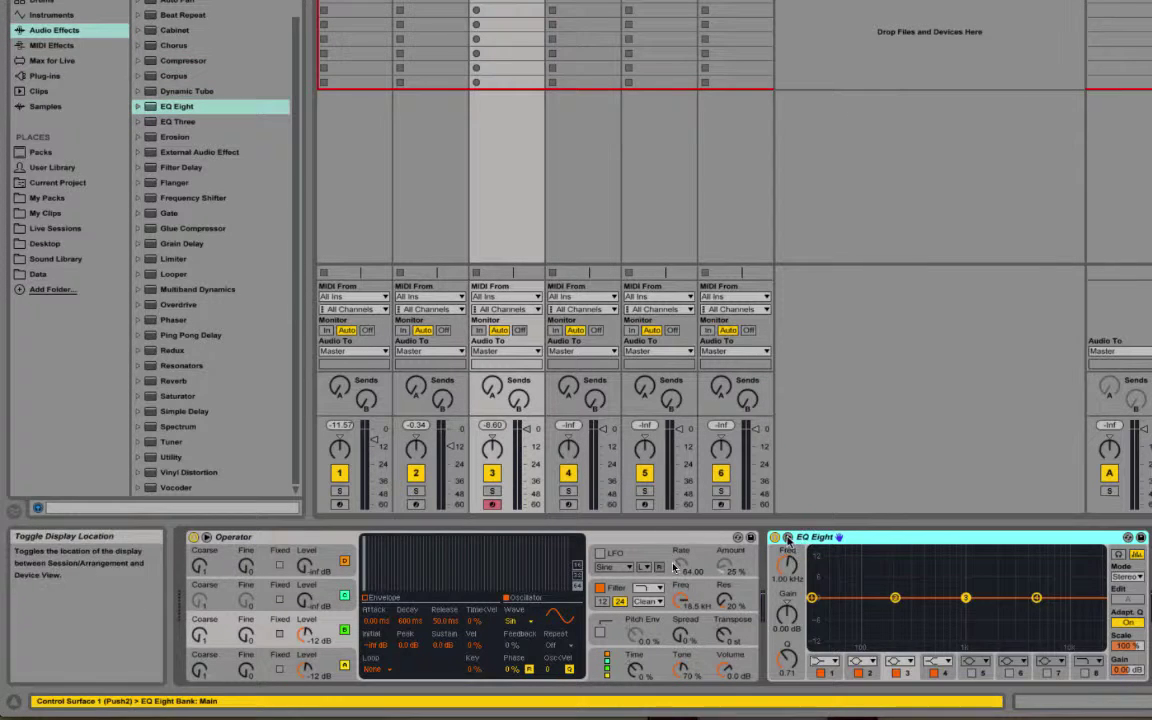
left_click(787, 539)
left_click_drag(640, 463, 737, 102)
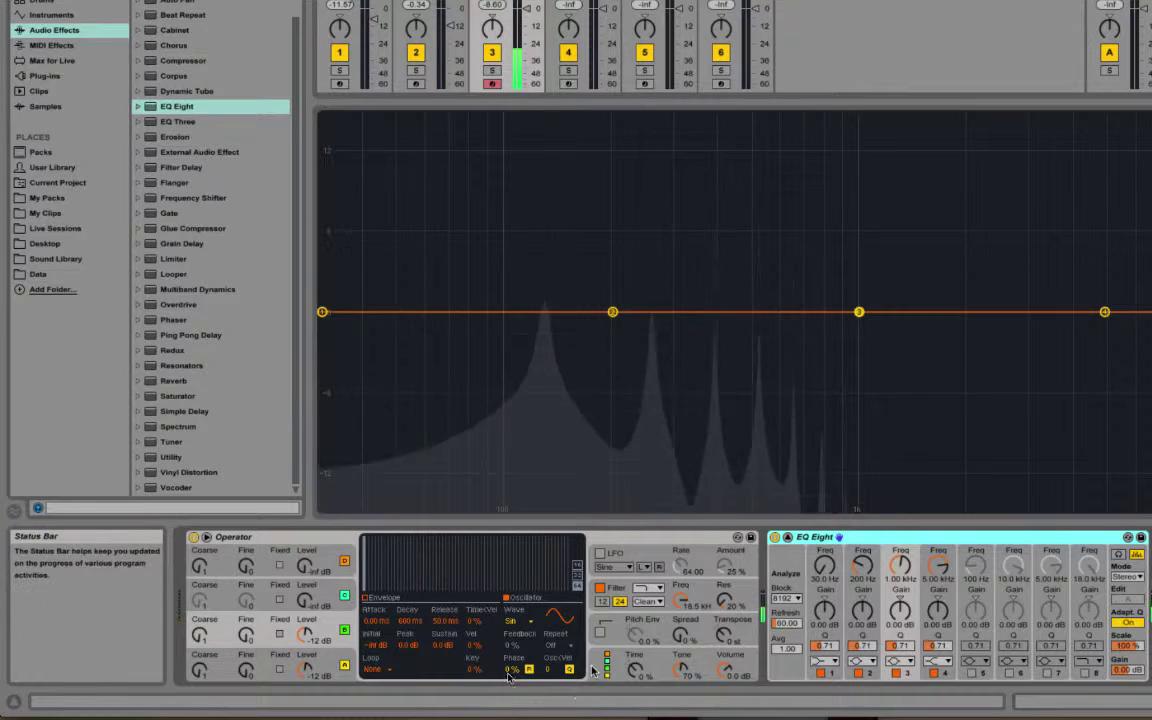
Compare the spectrum with the parallel algorithm while turning oscillator B off and on, and return to the serial stack.
left_click(567, 549)
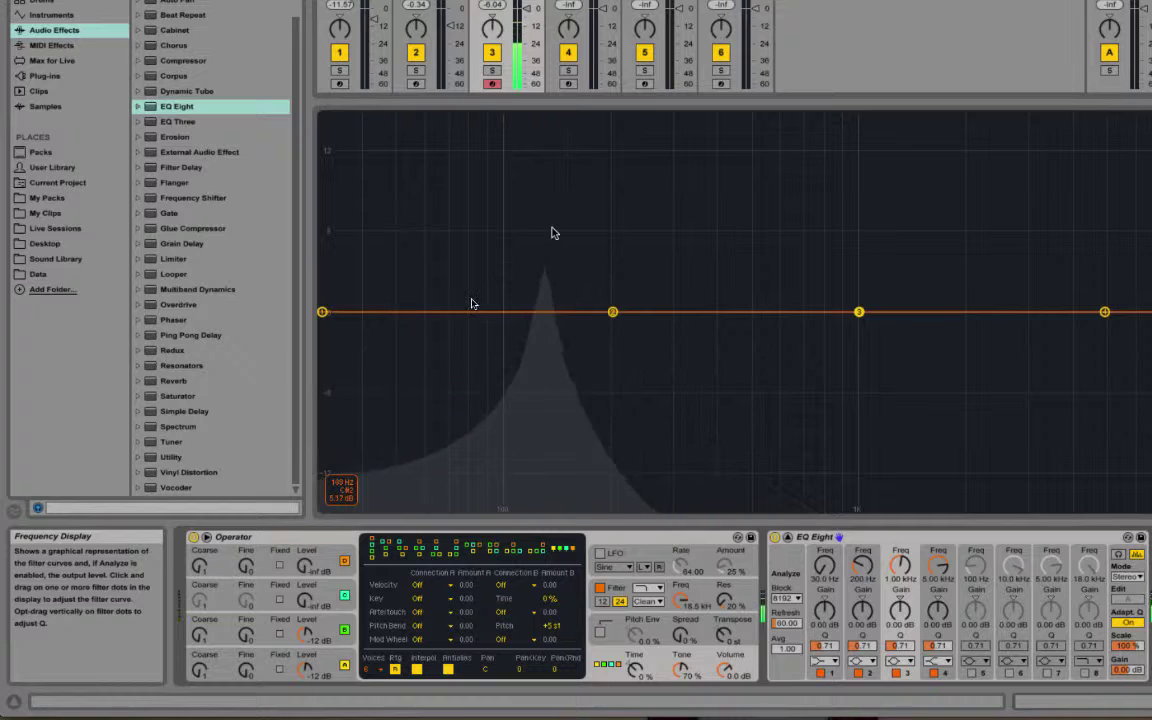
left_click(297, 645)
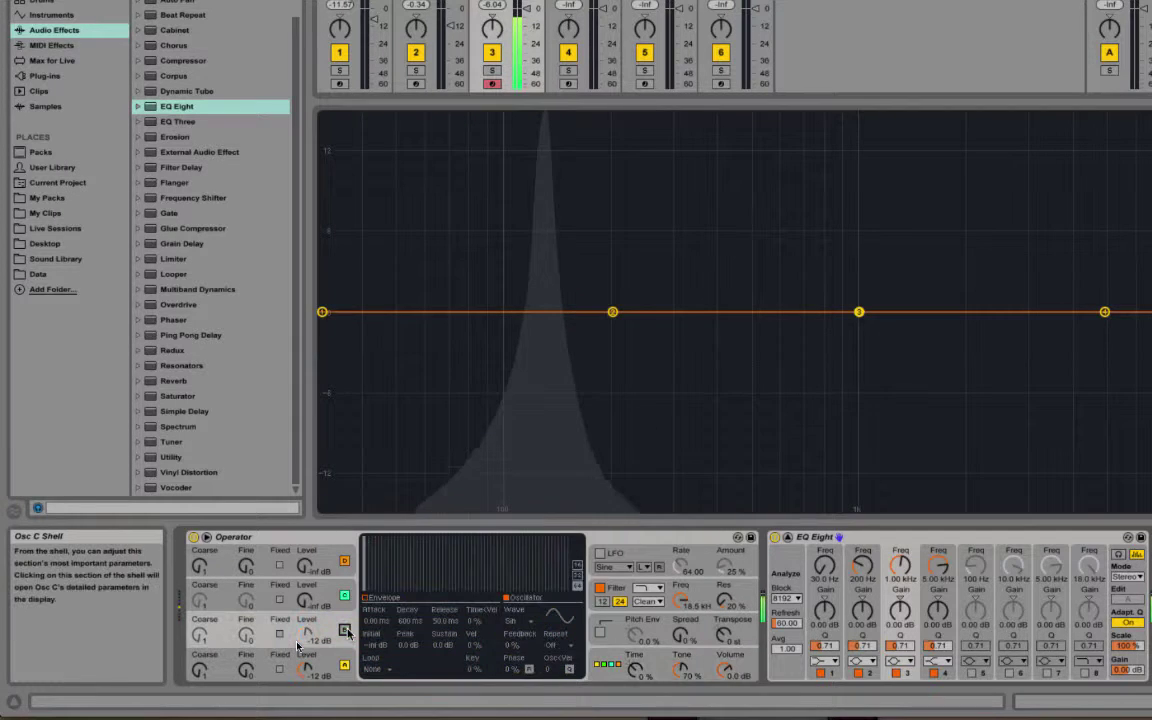
left_click(344, 630)
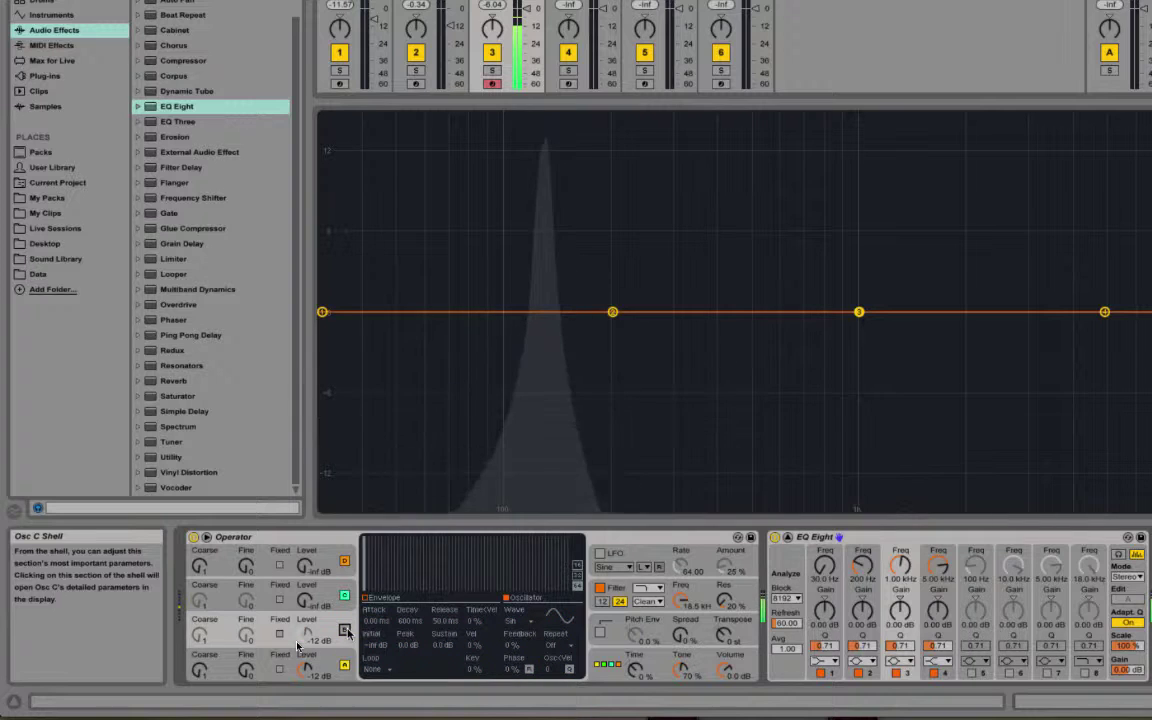
left_click(598, 668)
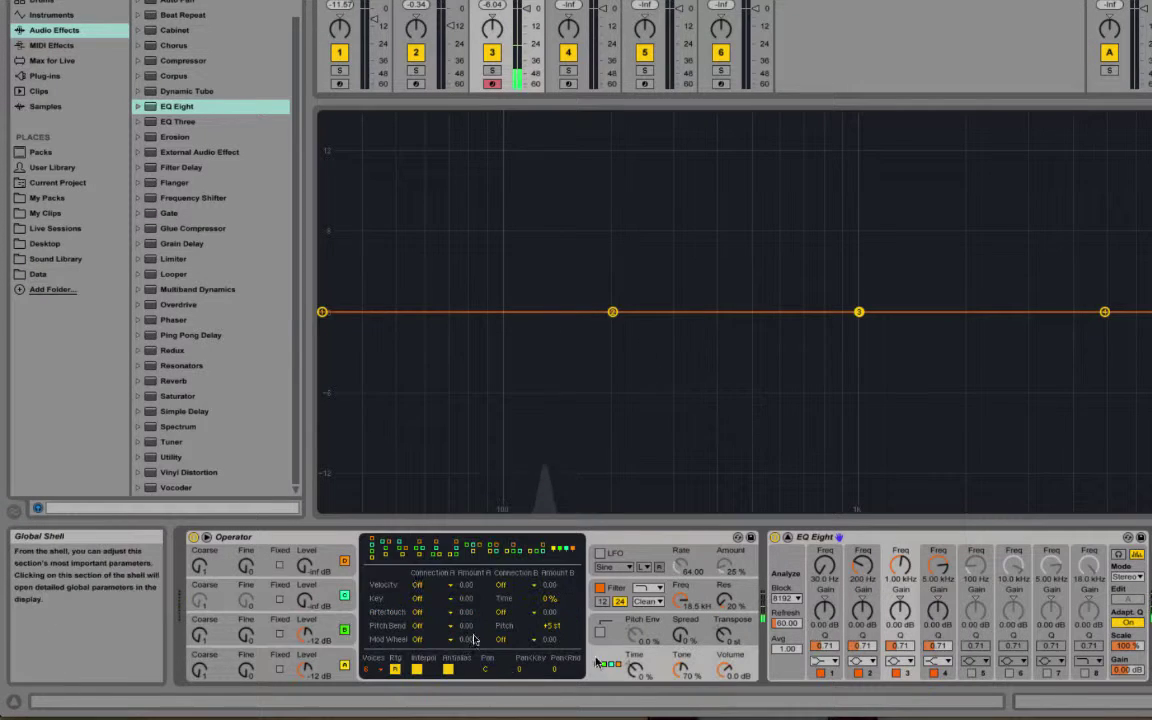
left_click(373, 550)
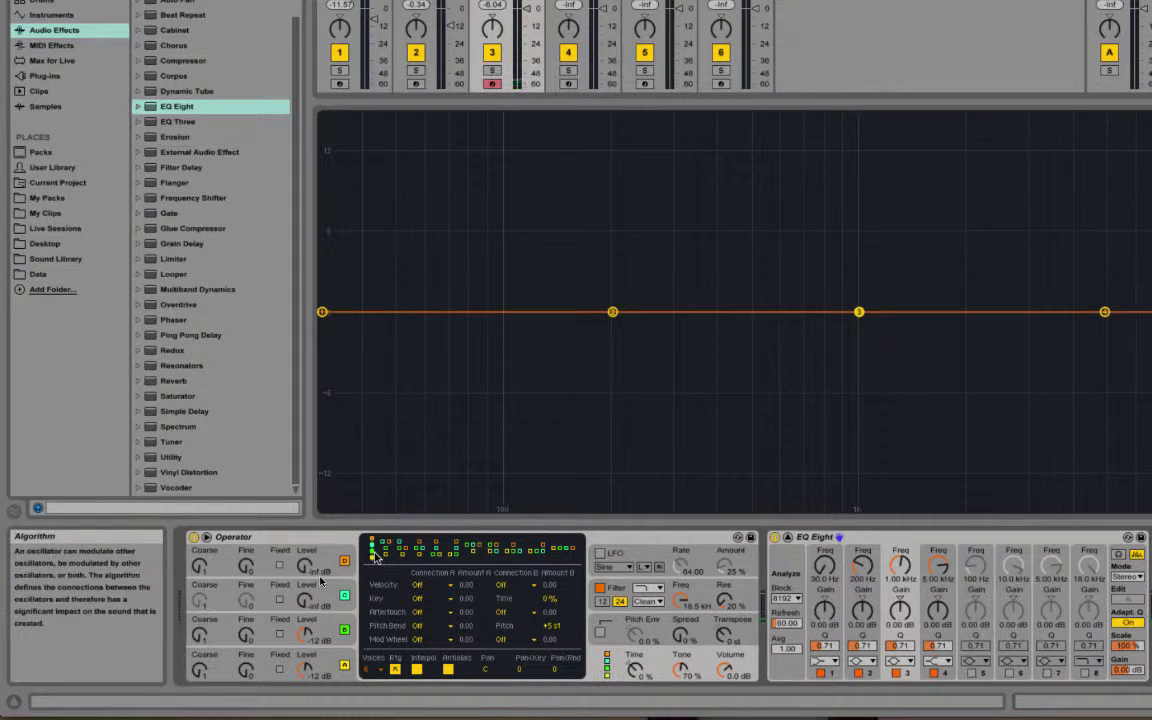
Compare the spectrum while switching oscillator B and oscillator A off and back on in turn.
left_click(343, 628)
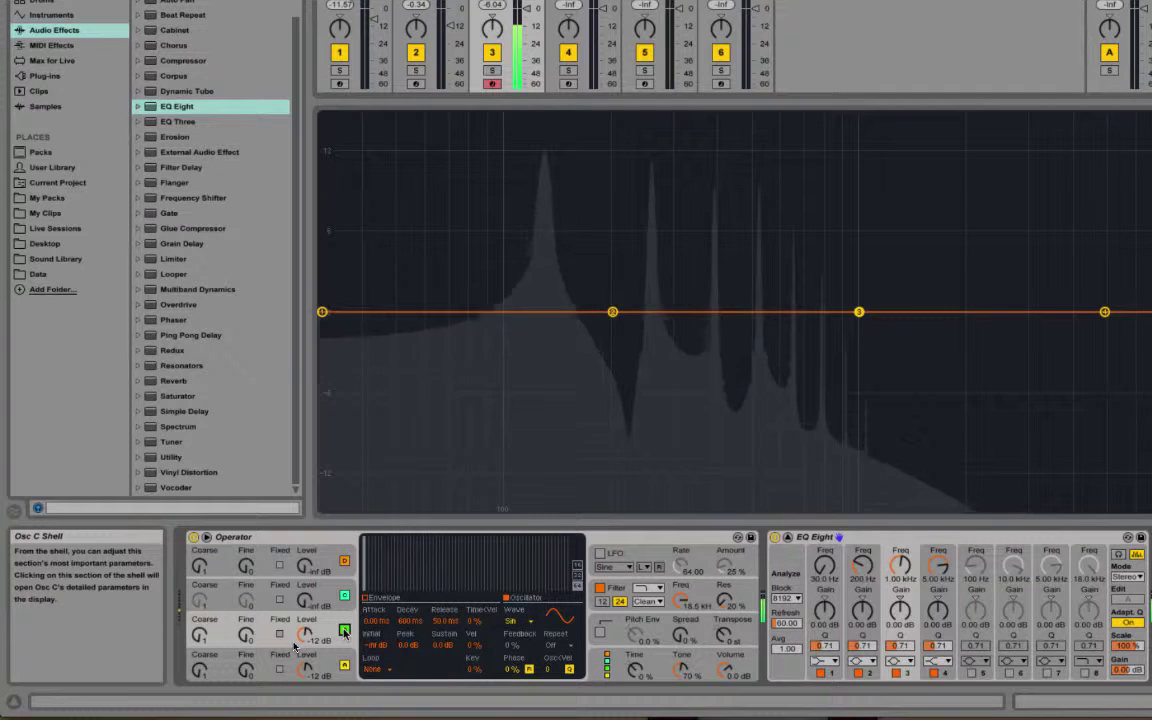
left_click(344, 630)
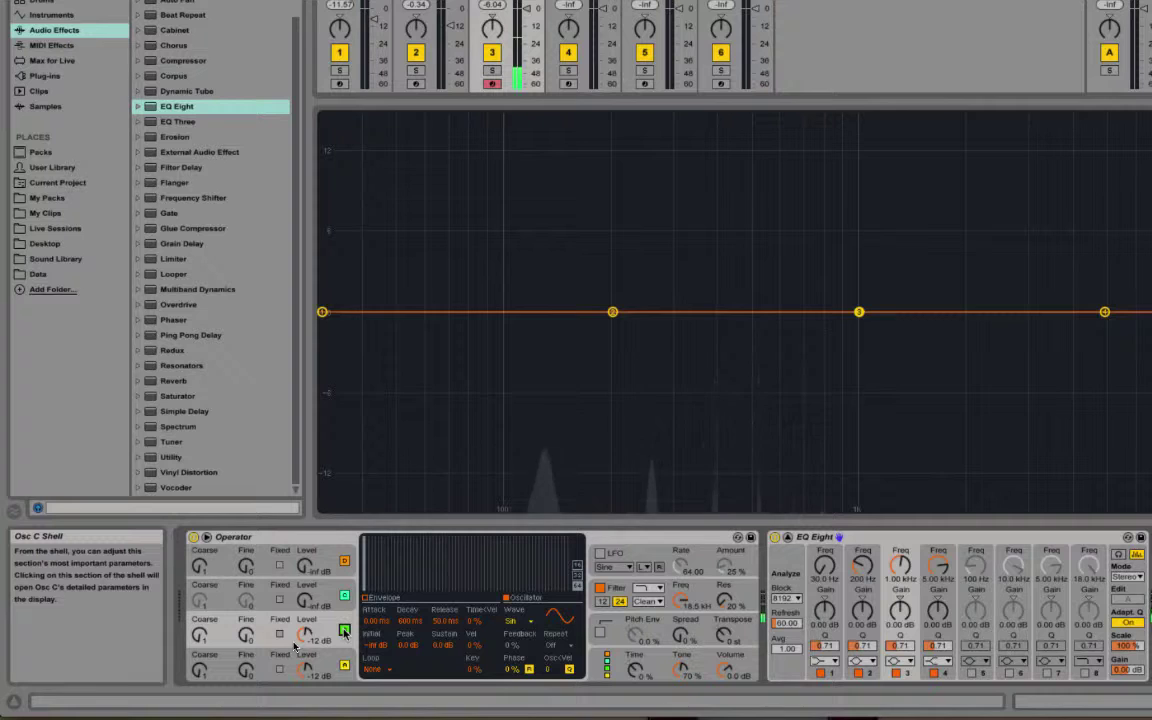
left_click(344, 665)
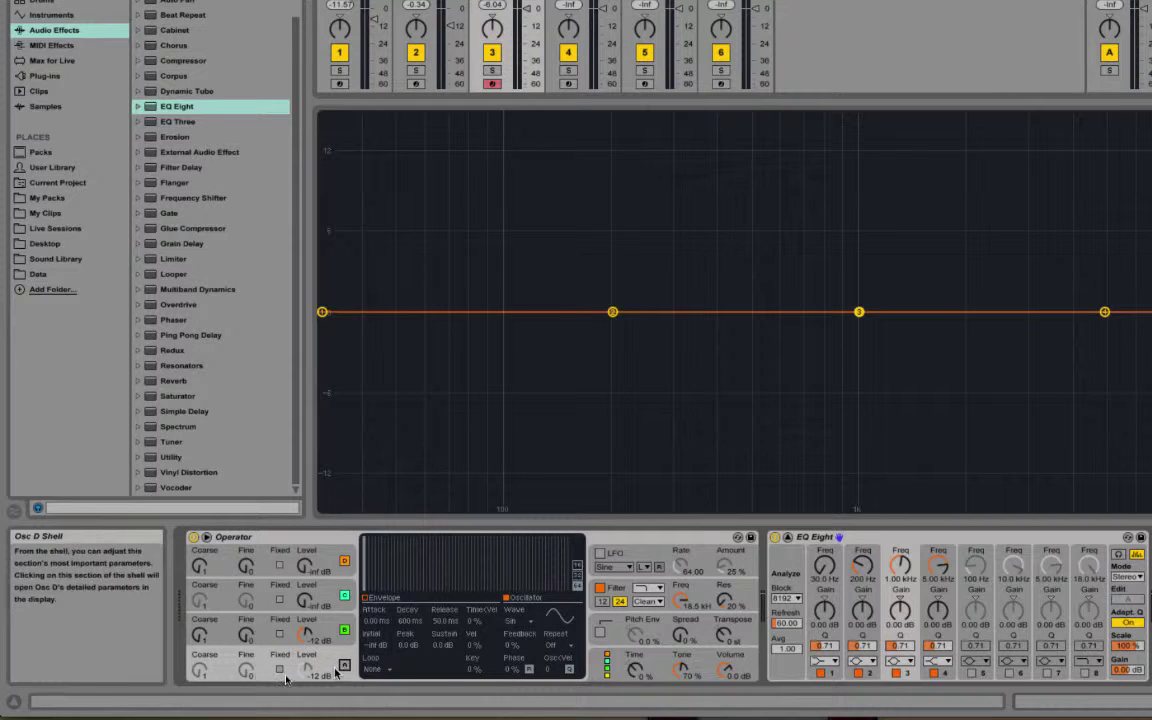
left_click(345, 665)
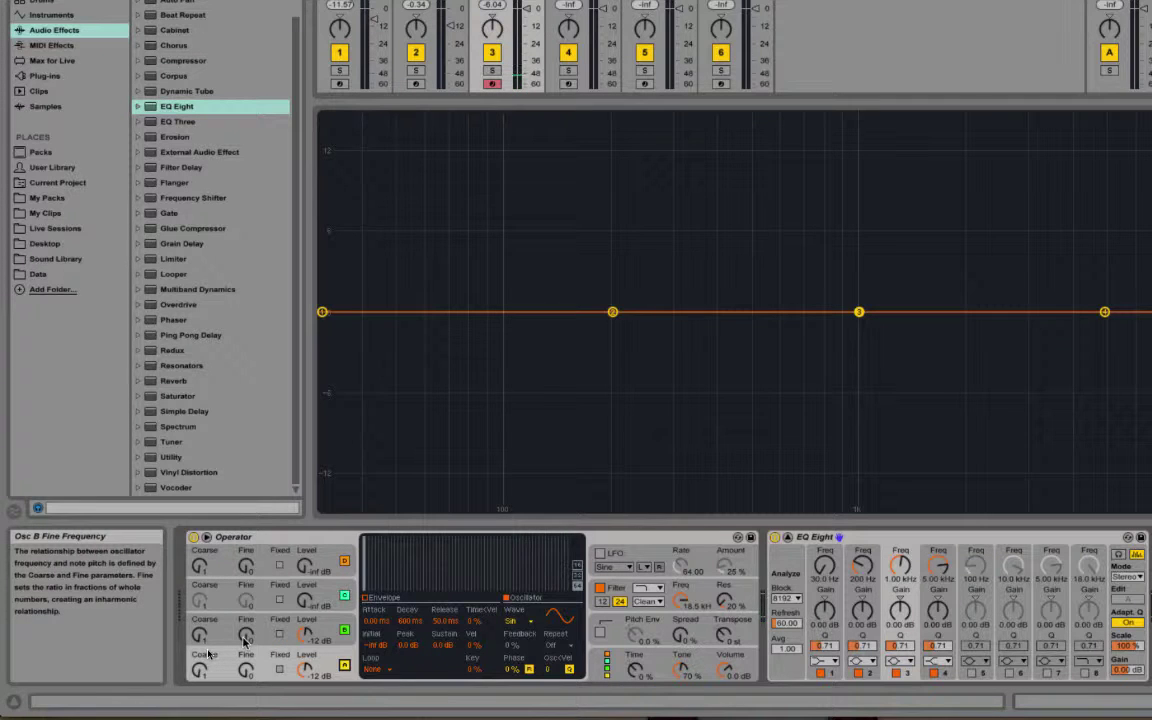
Detune oscillator B against oscillator A by sweeping its Fine frequency up to 525.
left_click_drag(247, 636, 247, 526)
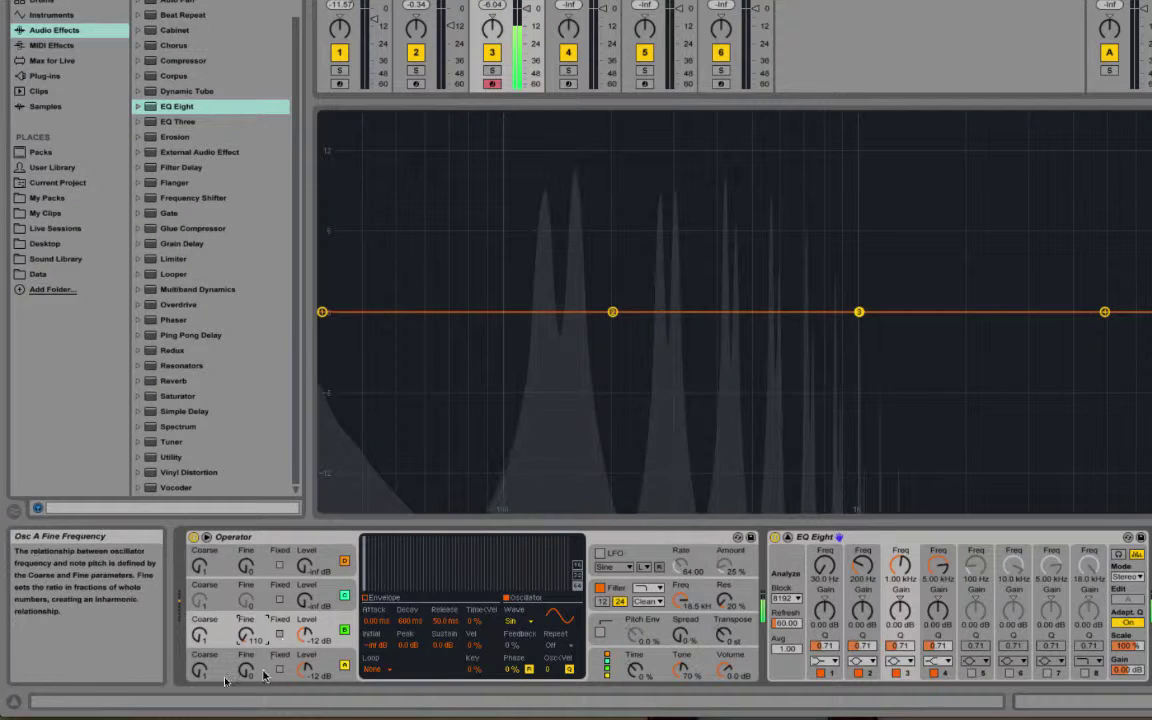
left_click_drag(247, 636, 245, 662)
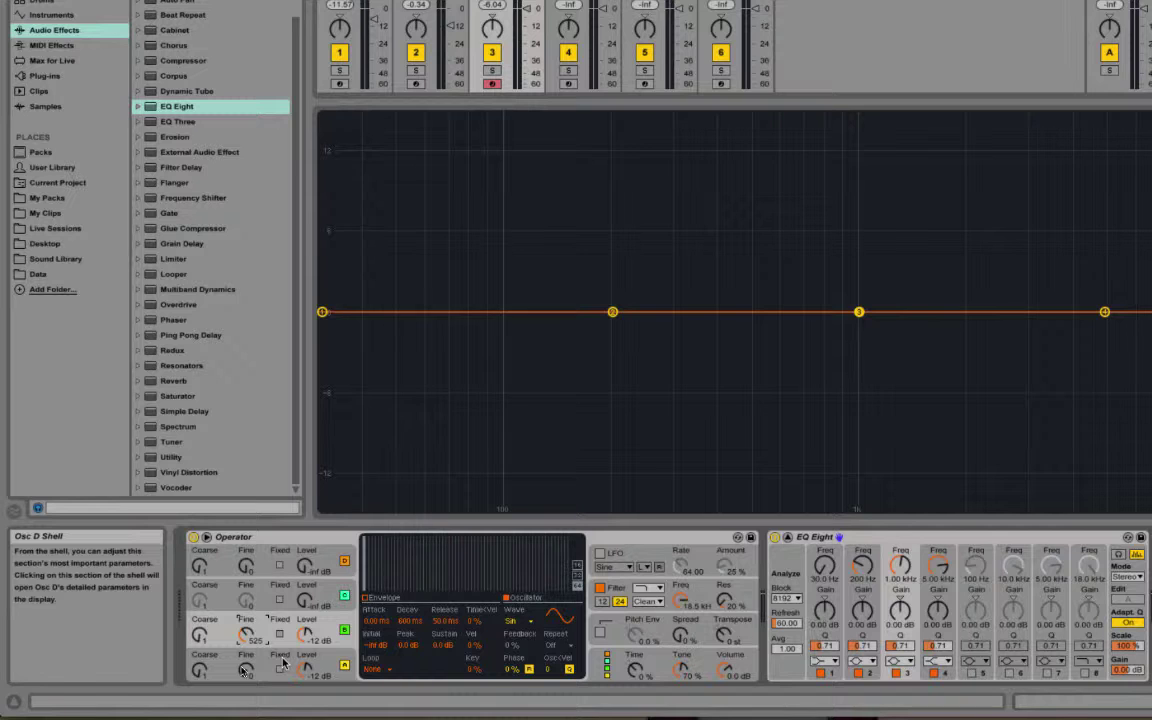
Set oscillator C's waveform to Square 64 and its Fine frequency to 343, trying out its output level.
left_click(309, 600)
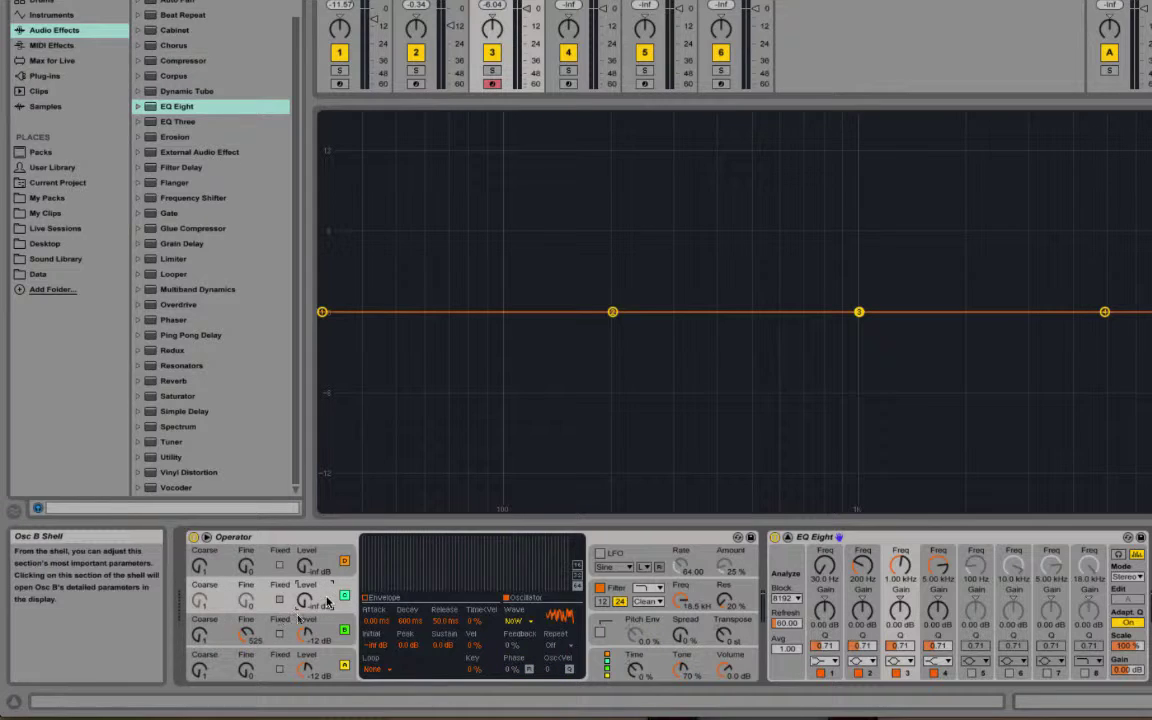
left_click(524, 625)
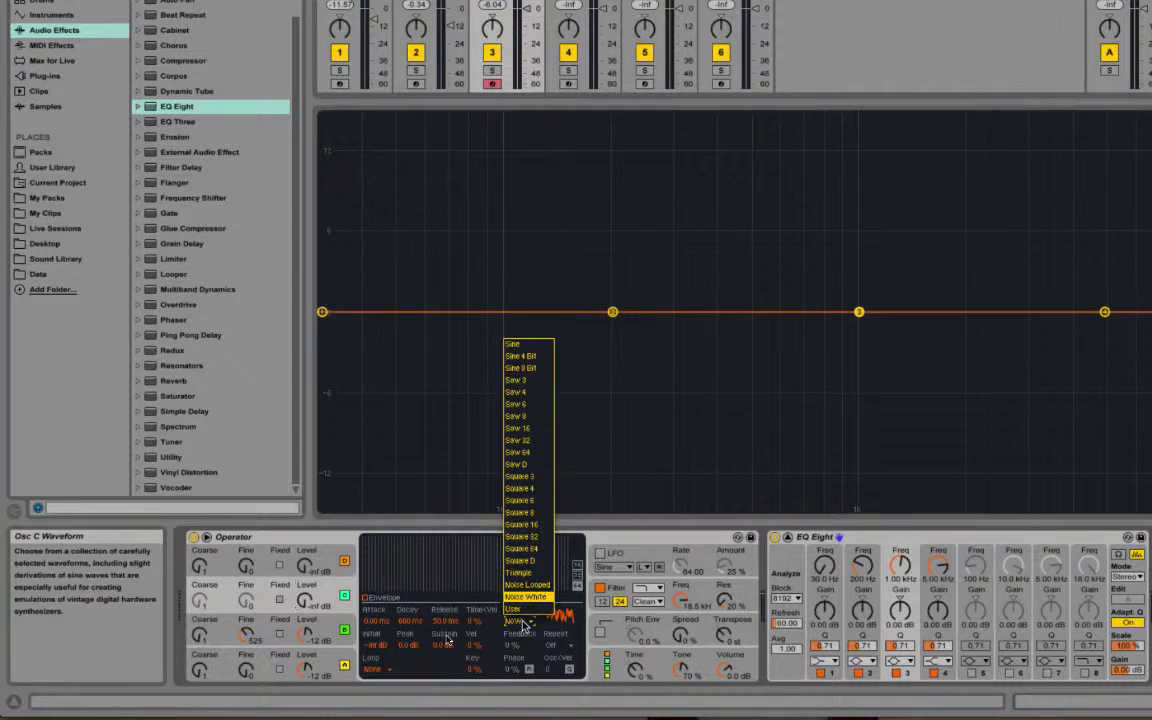
left_click(521, 549)
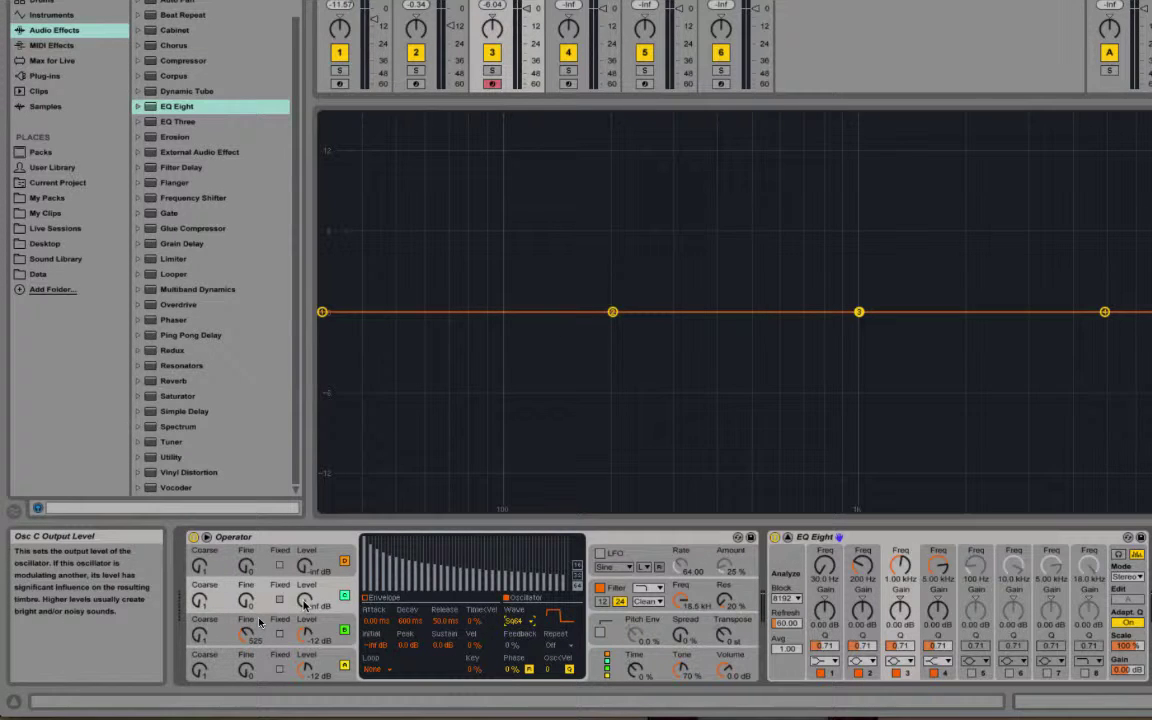
left_click_drag(305, 605, 305, 590)
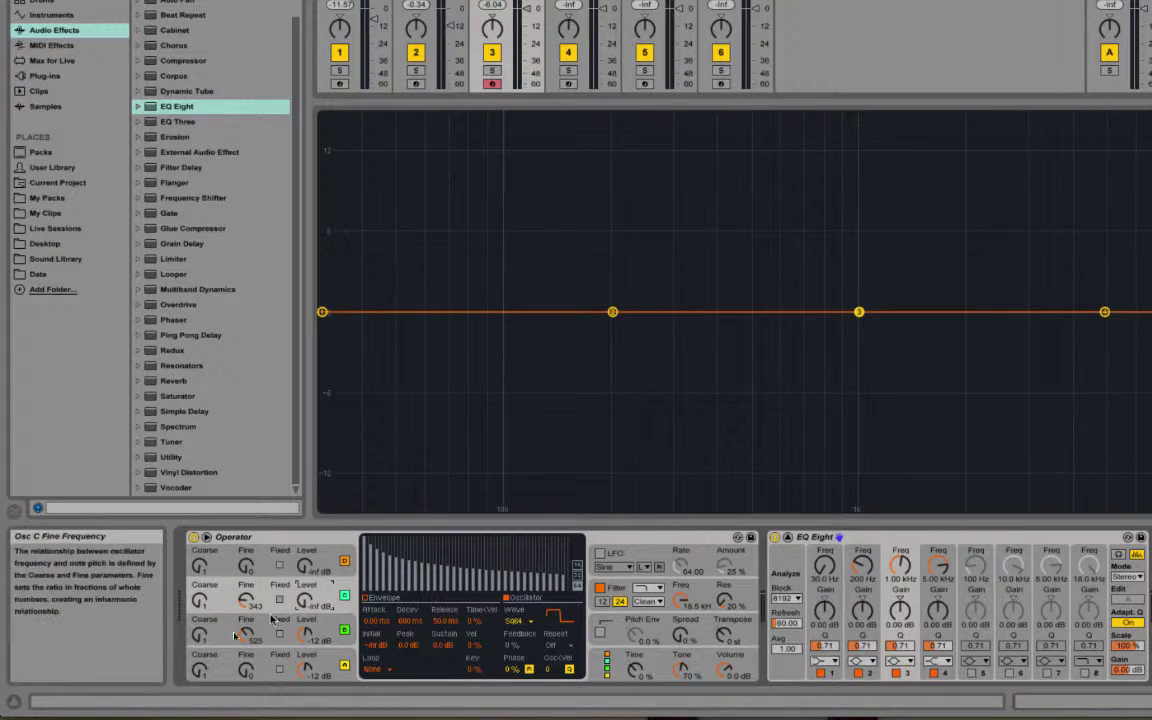
Set oscillator B's Fine frequency to 150, its waveform to Saw 64 and its level to -13 dB.
left_click_drag(247, 631, 247, 650)
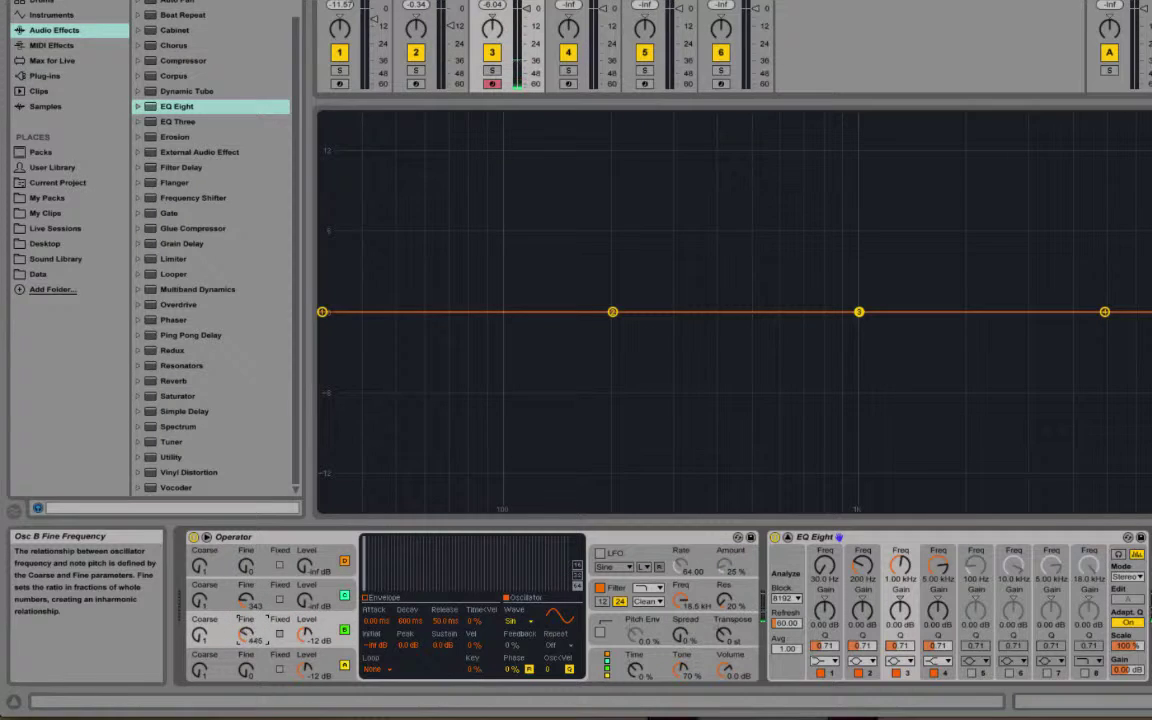
left_click(516, 622)
key("Down")
key("Down")
key("Down")
key("Down")
key("Down")
key("Down")
key("Down")
key("Down")
key("Down")
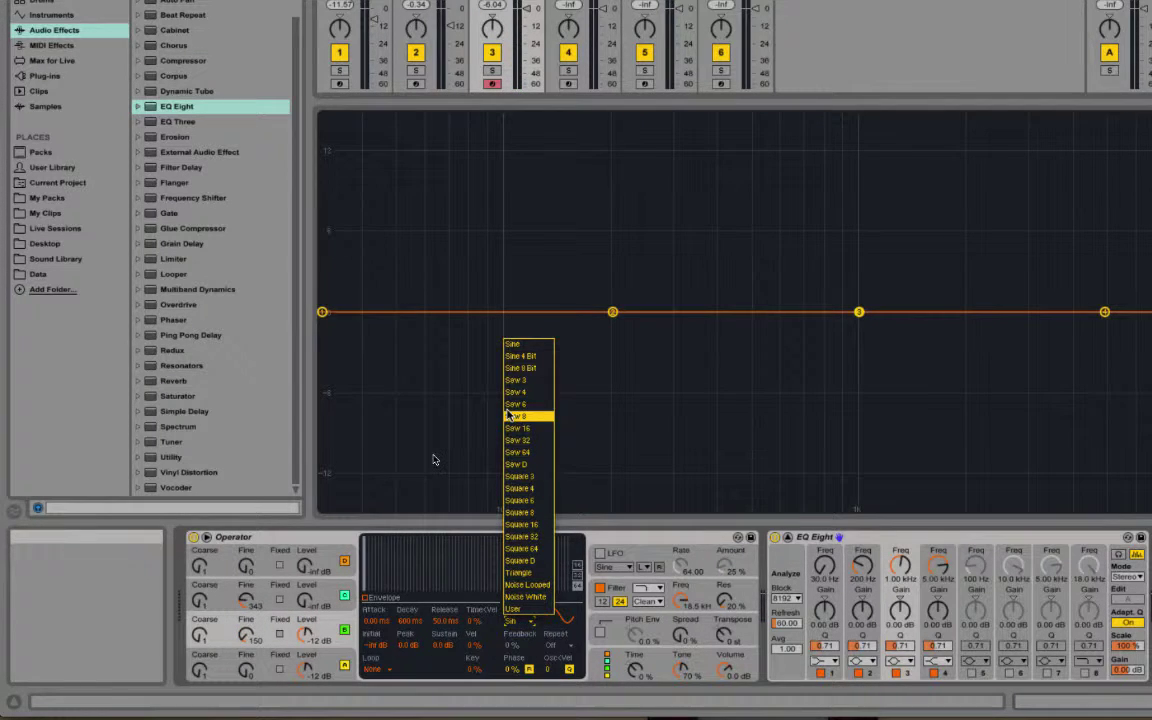
left_click(513, 453)
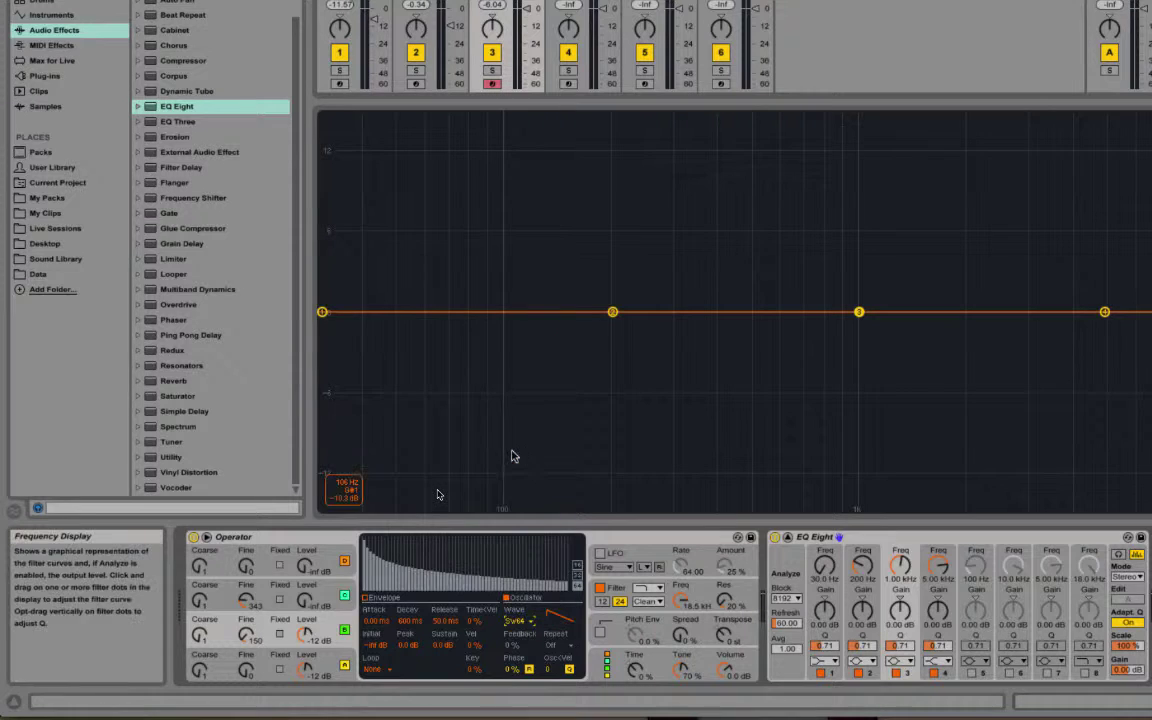
left_click_drag(306, 634, 306, 642)
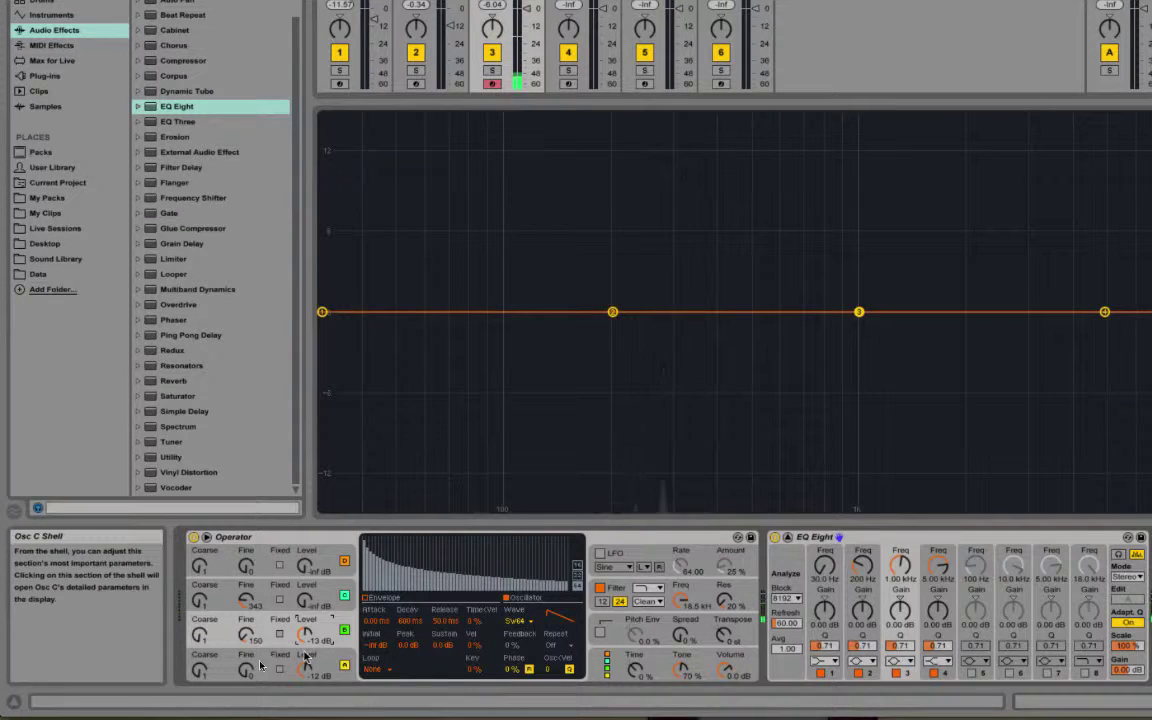
Lengthen the release of oscillator A's volume envelope to 2.49 s.
left_click(304, 668)
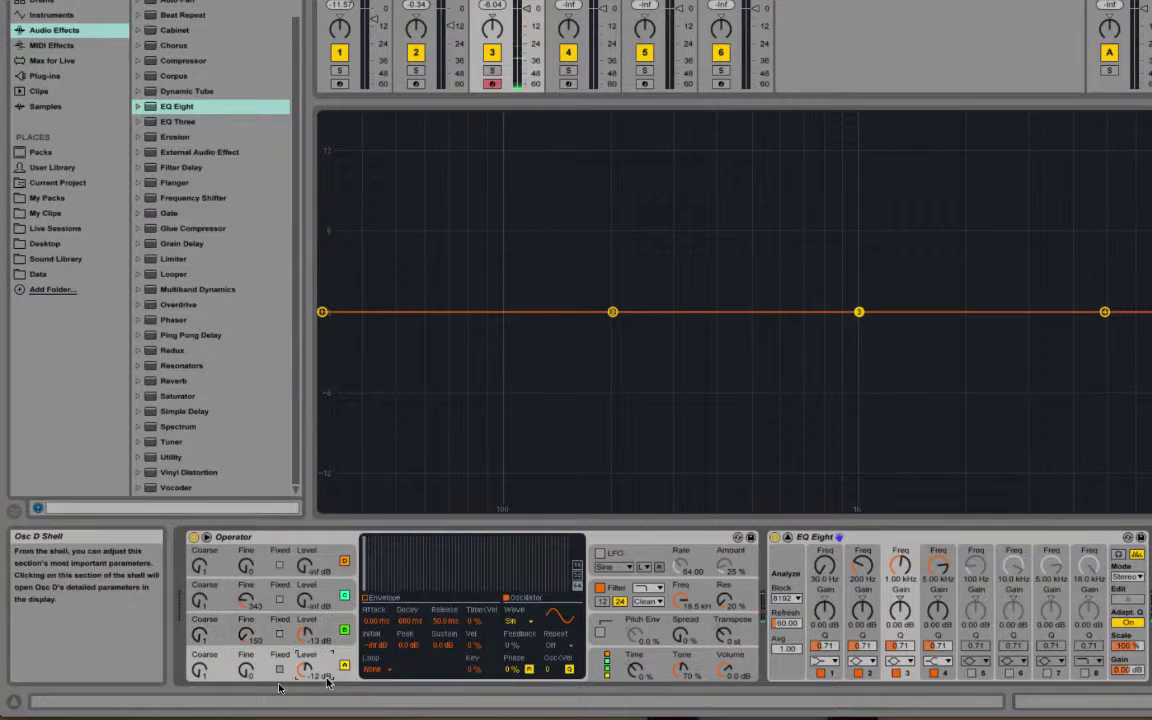
left_click(365, 598)
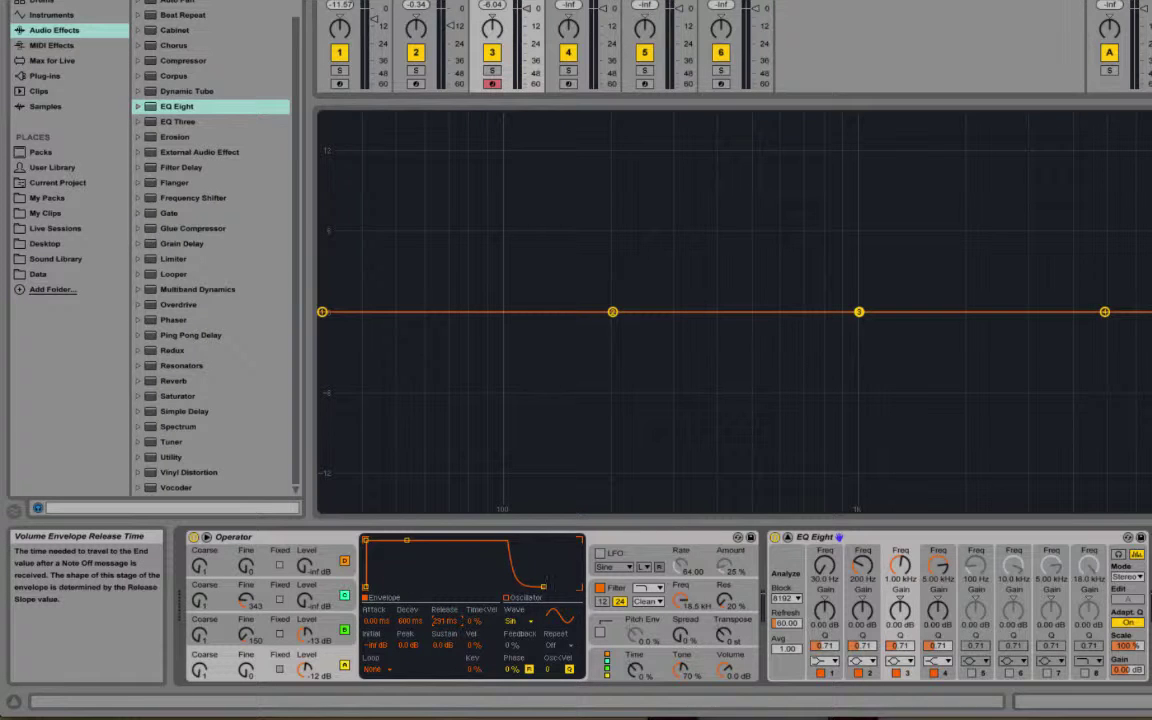
left_click_drag(436, 623, 436, 598)
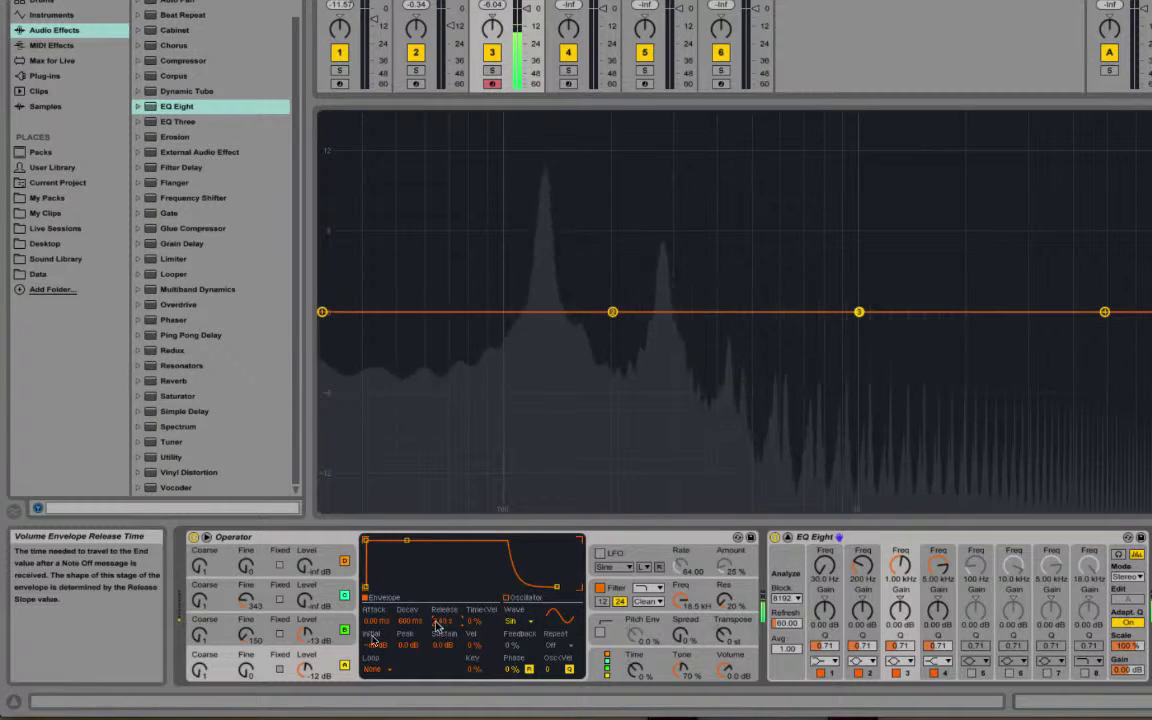
Copy all of oscillator A's settings to oscillator B.
left_click(332, 625)
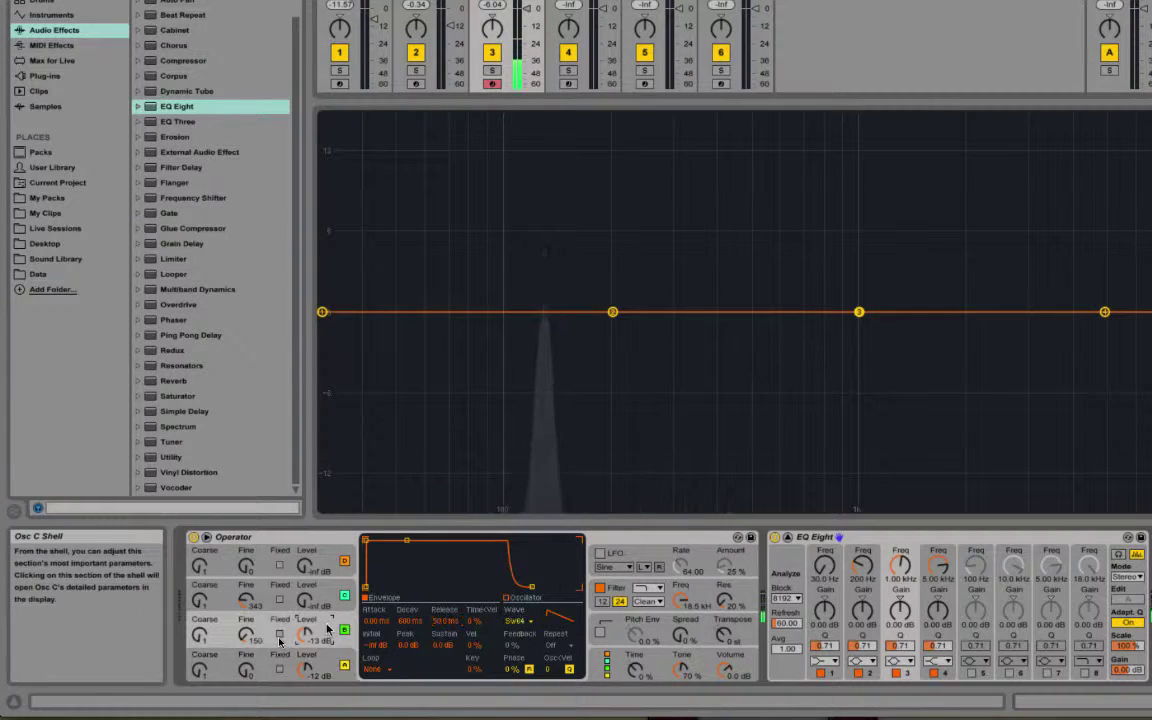
right_click(458, 572)
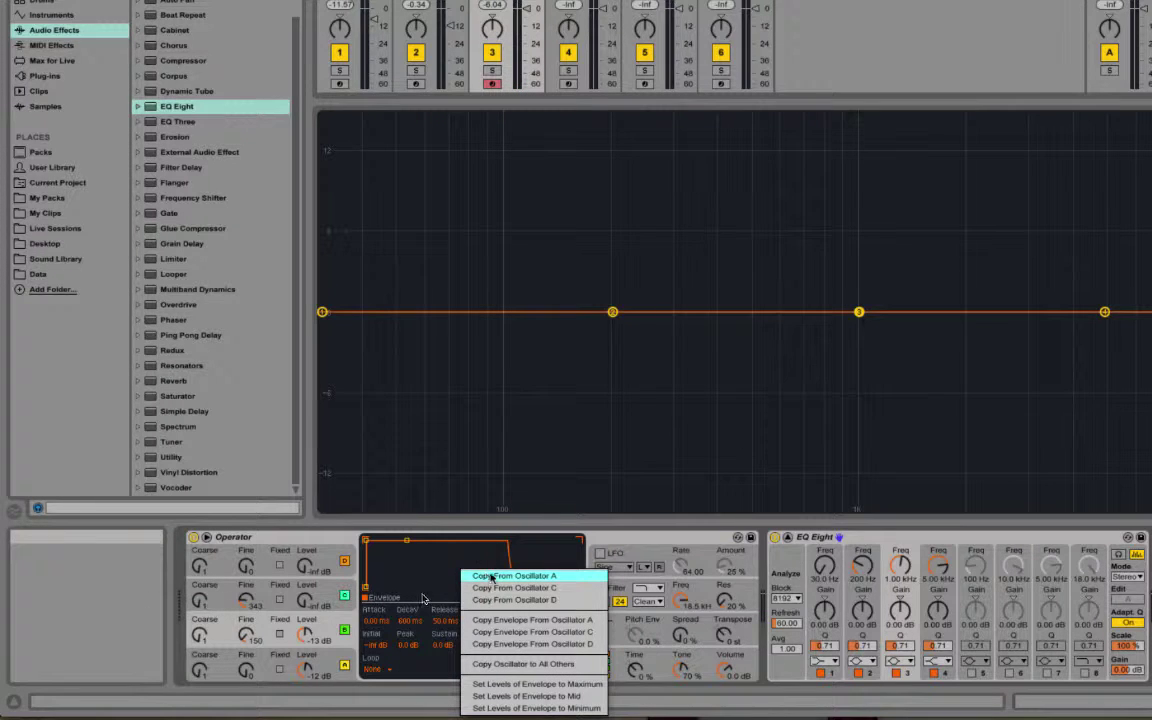
left_click(524, 577)
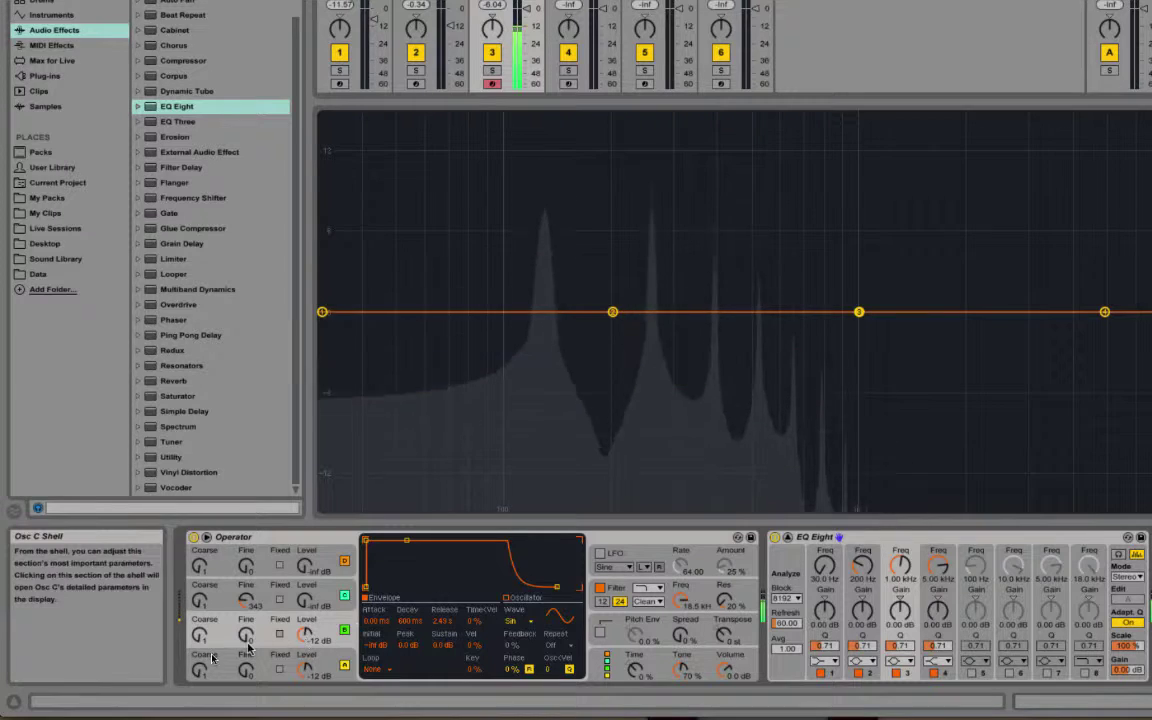
Detune oscillator B with a Fine frequency of 53 and lower Operator's overall volume to -5.4 dB.
left_click_drag(246, 636, 200, 636)
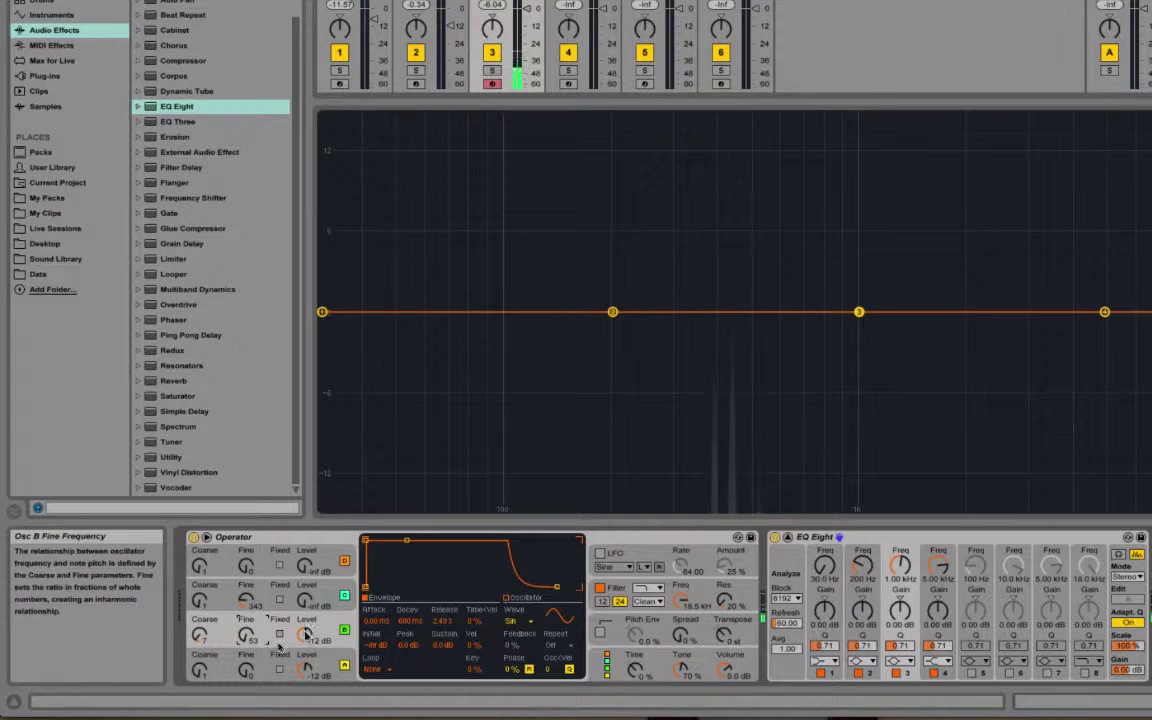
left_click(722, 676)
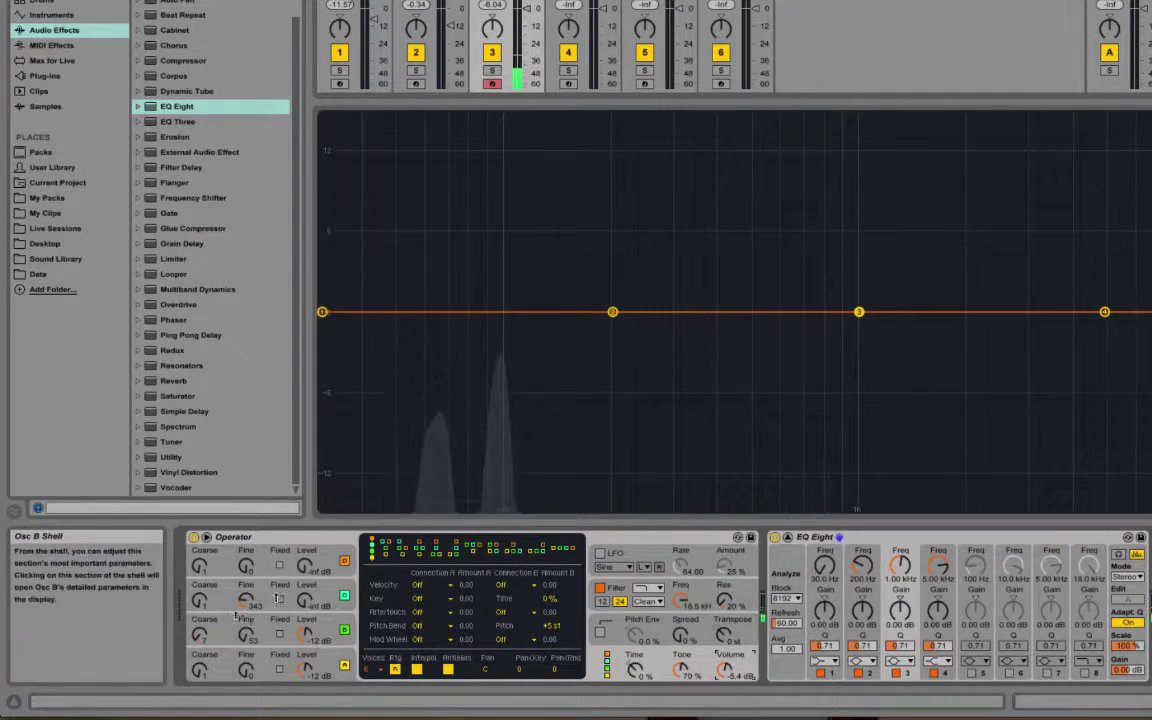
Raise oscillator C's level to try its modulation, and copy oscillator A's settings to oscillator C.
left_click_drag(304, 600, 303, 584)
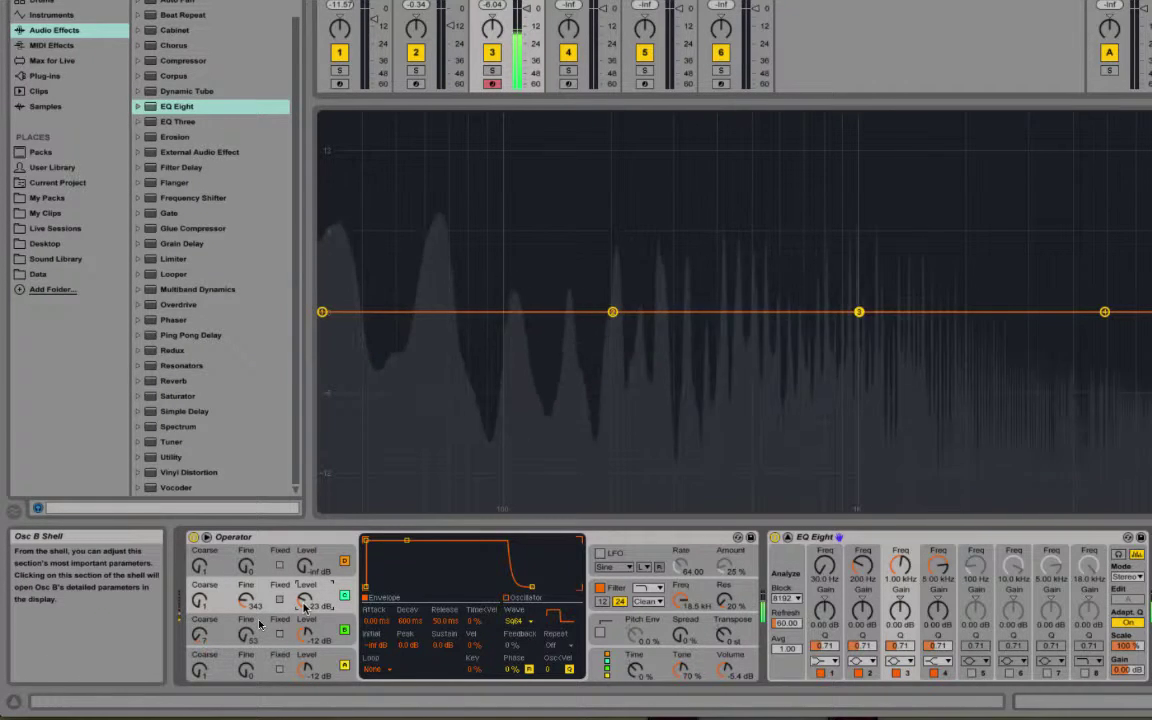
right_click(432, 584)
left_click(493, 437)
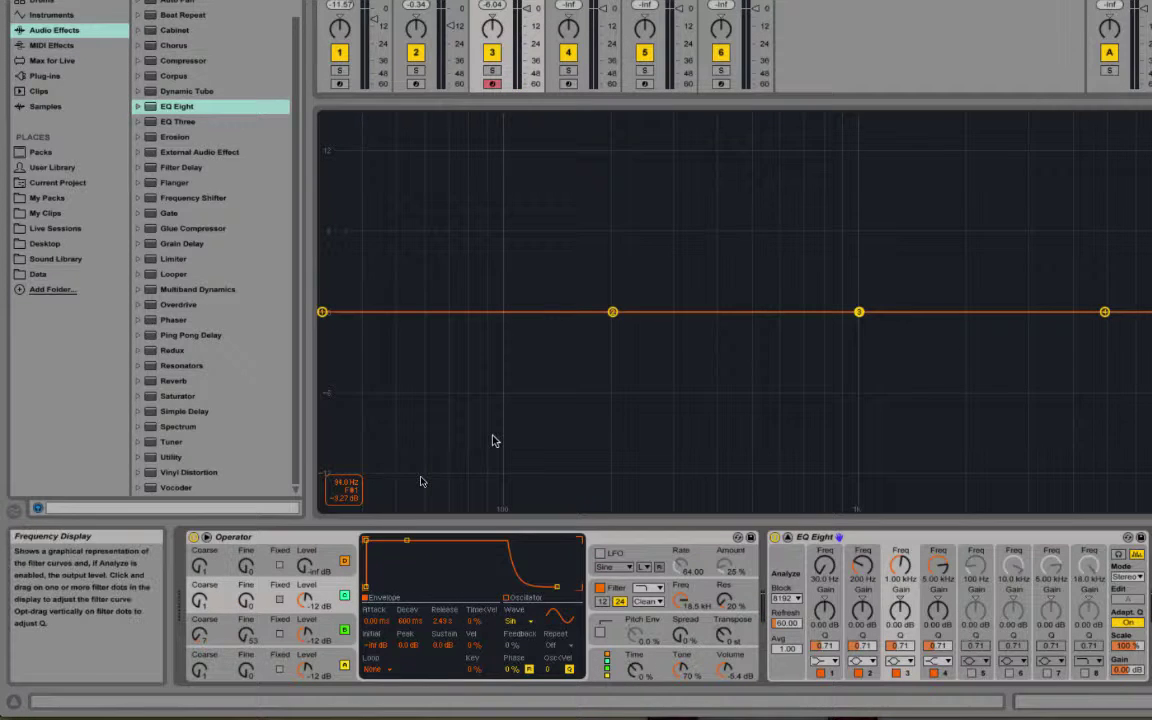